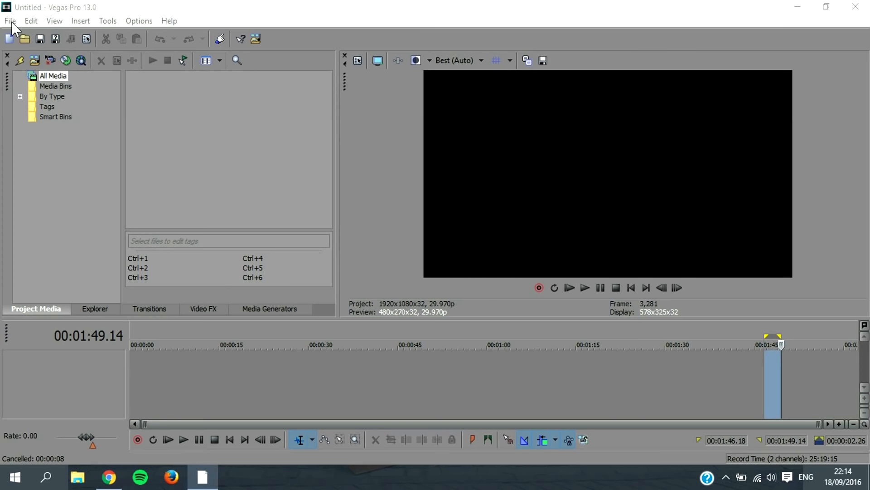
# Import the clips MVI_6253, MVI_6255, MVI_6287, MVI_6290, MVI_6293, MVI_6294, MVI_6535 and MVI_6536 from the videos folder
pyautogui.click(26, 176)
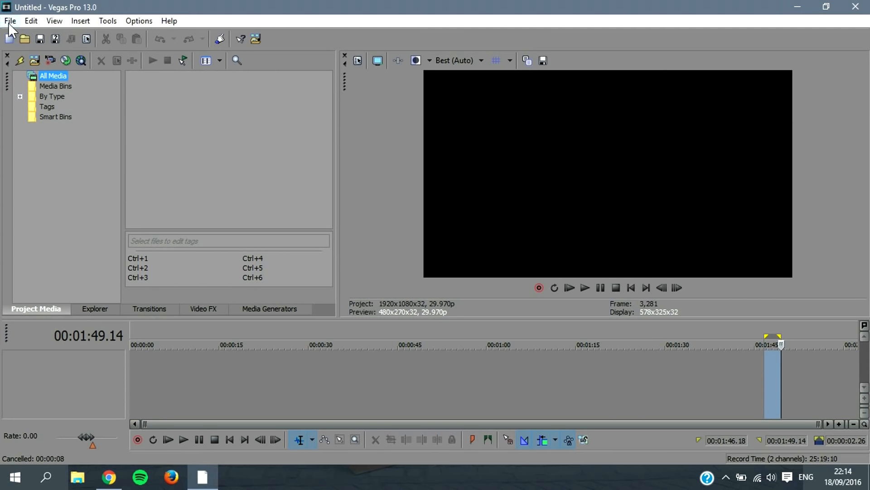
pyautogui.click(9, 21)
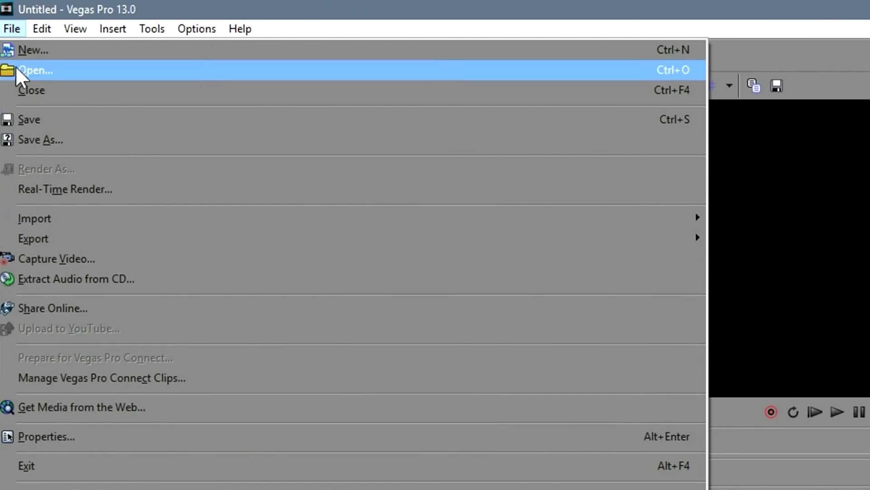
pyautogui.moveTo(27, 216)
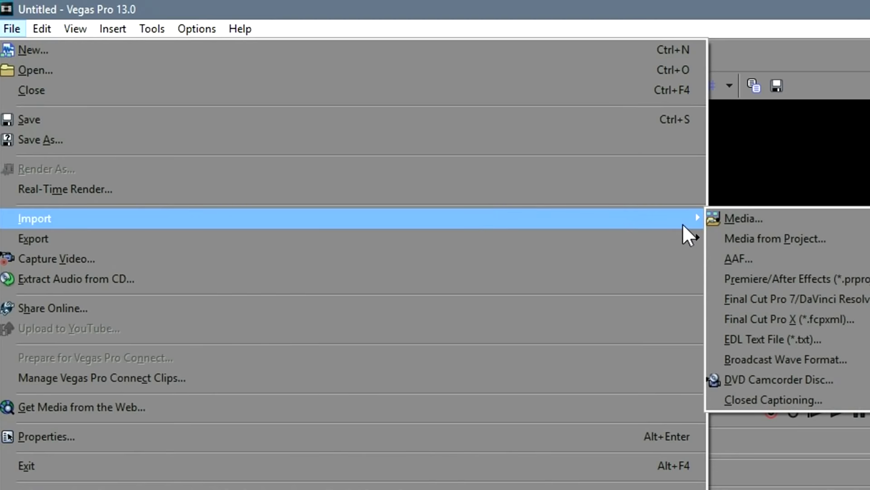
pyautogui.click(747, 222)
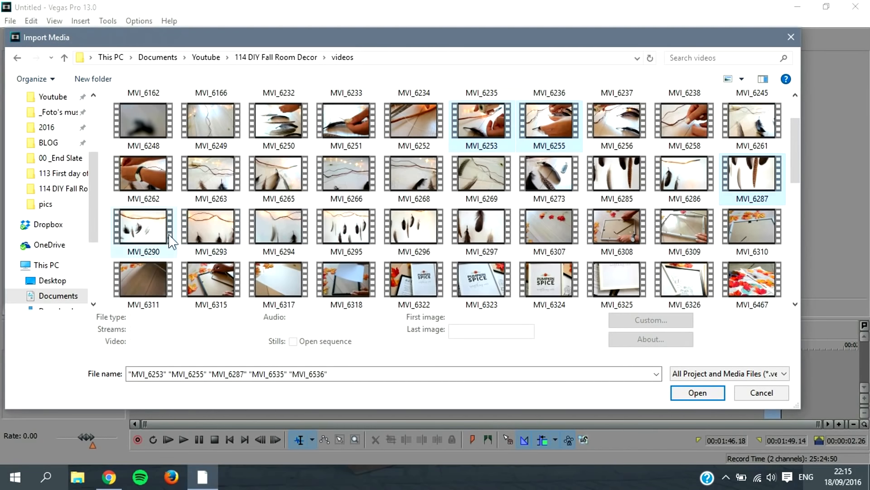
pyautogui.keyDown('ctrl'); pyautogui.click(172, 242); pyautogui.keyUp('ctrl')
pyautogui.keyDown('ctrl'); pyautogui.click(209, 232); pyautogui.keyUp('ctrl')
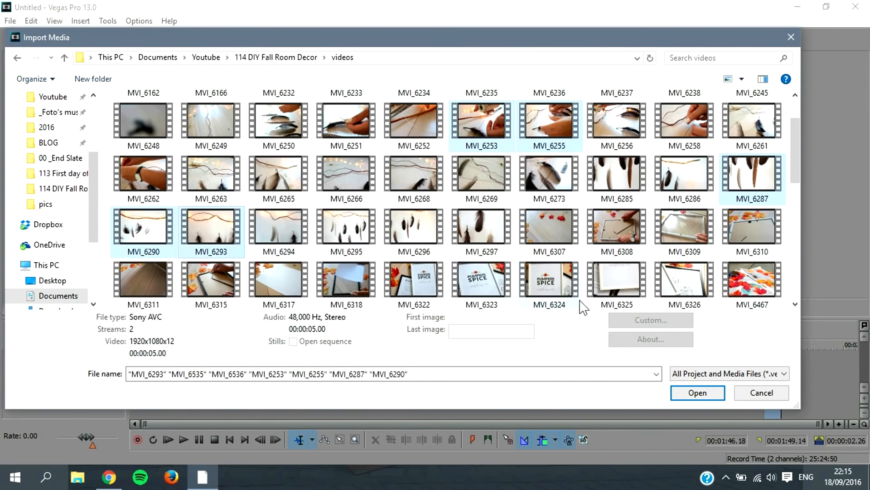
pyautogui.click(697, 392)
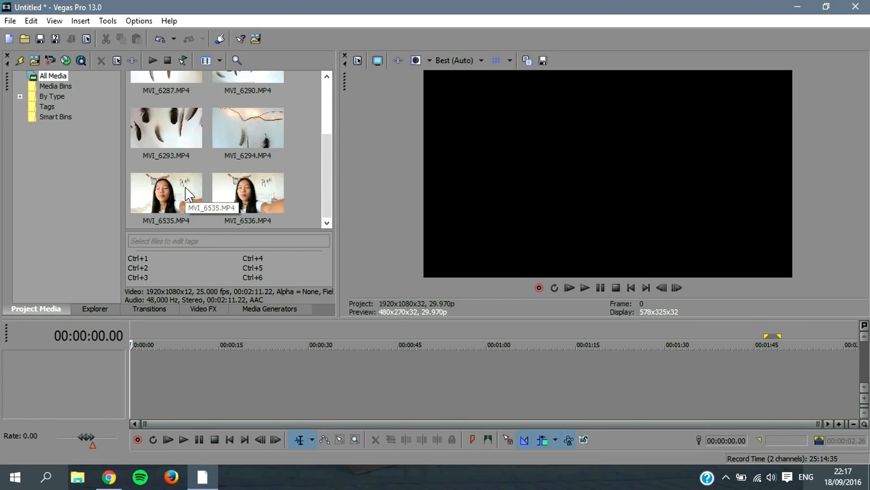
# Place MVI_6535.MP4 at the start of the timeline and match the project video settings to it
pyautogui.moveTo(168, 197); pyautogui.dragTo(131, 365)
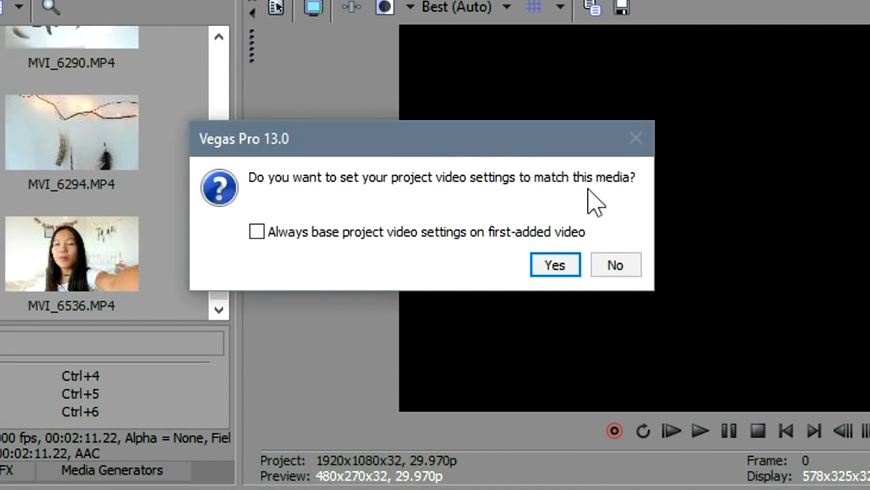
pyautogui.click(554, 266)
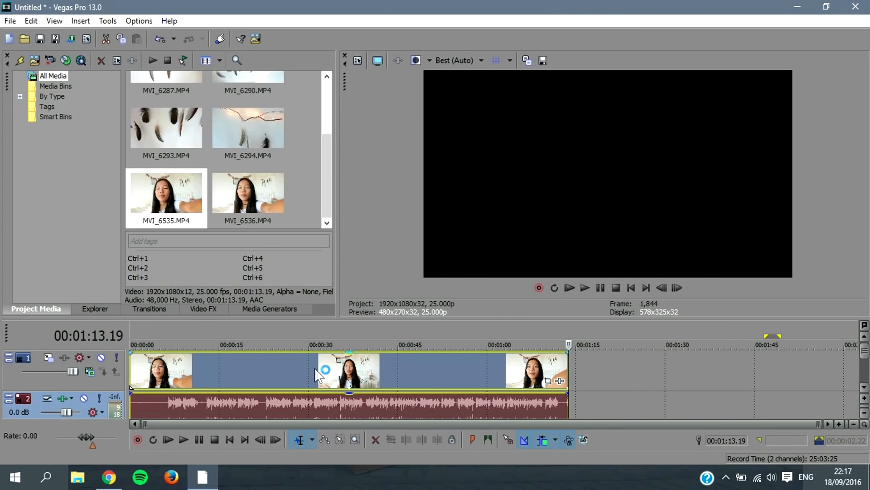
# Check frames at several points of the MVI_6535 clip and mark its full length as the loop region
pyautogui.click(185, 365)
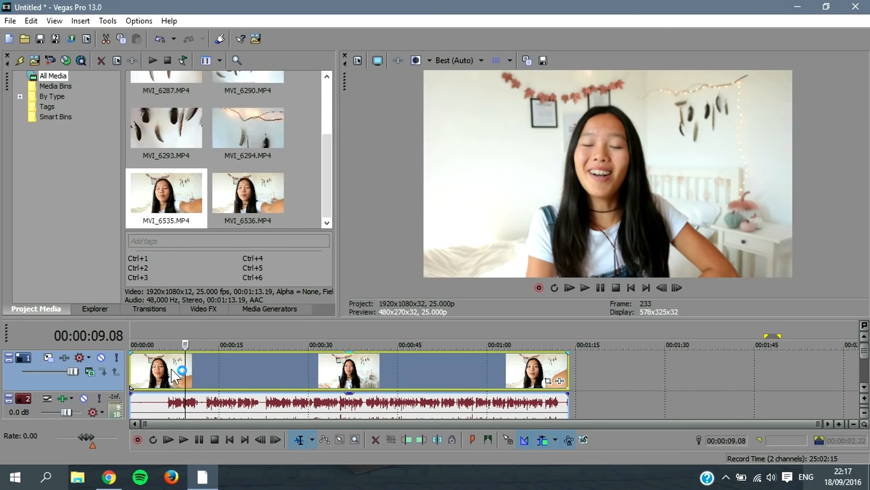
pyautogui.click(163, 410)
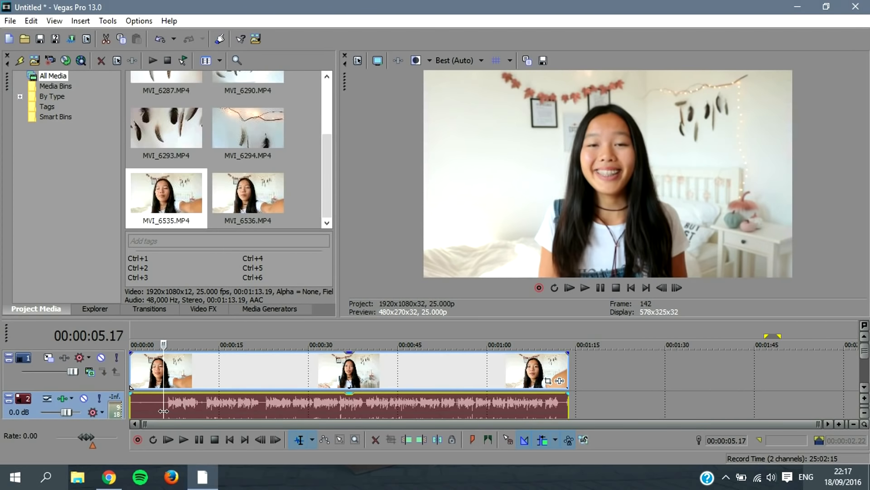
pyautogui.click(147, 375)
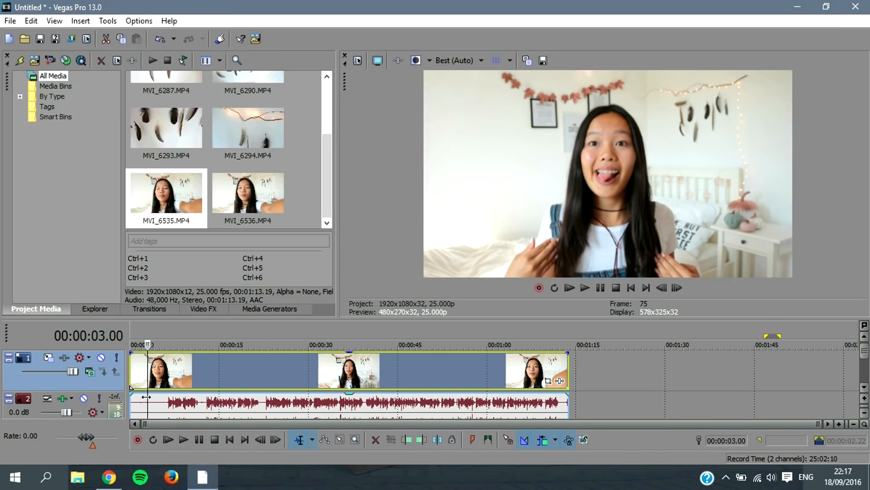
pyautogui.doubleClick(189, 371)
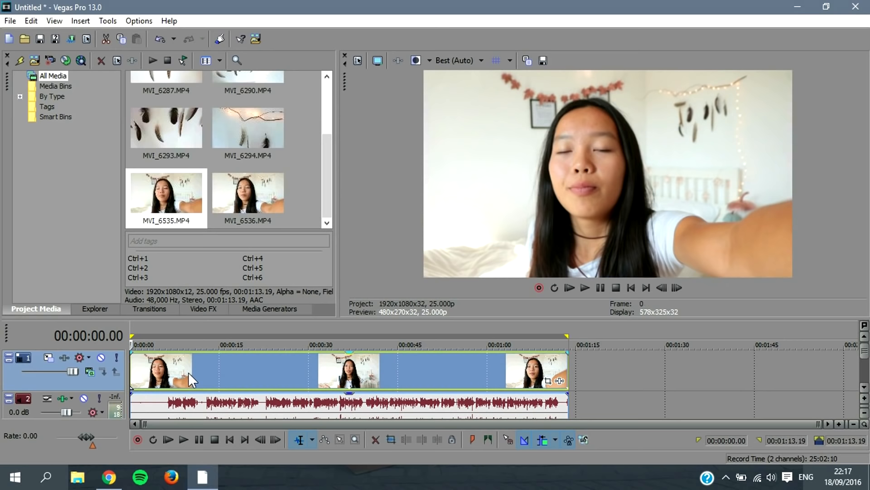
pyautogui.click(188, 371)
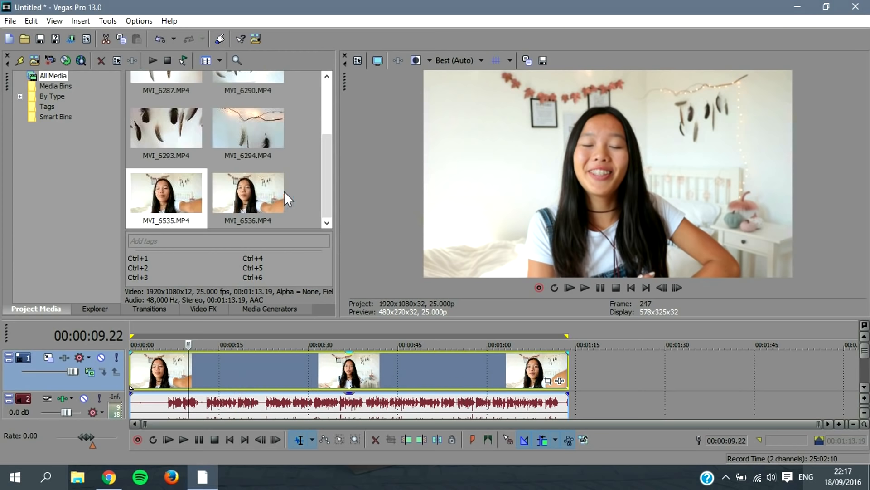
# Place MVI_6253.MP4 on the timeline after the first clip, starting at about 00:01:15
pyautogui.moveTo(328, 154); pyautogui.dragTo(314, 89)
pyautogui.click(186, 109)
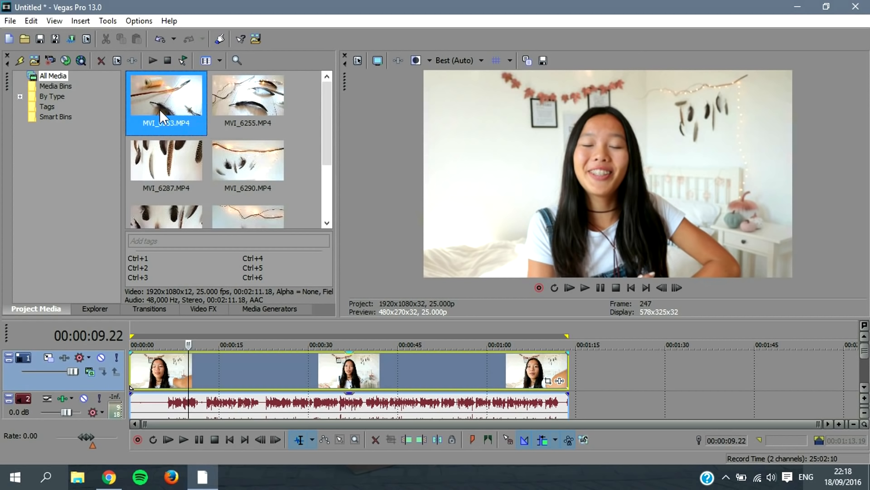
pyautogui.moveTo(160, 113); pyautogui.dragTo(607, 341)
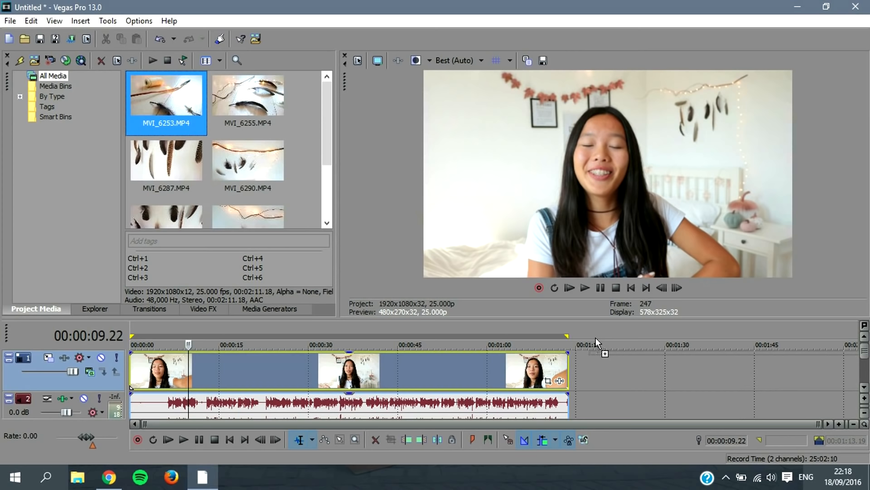
pyautogui.moveTo(595, 337); pyautogui.dragTo(583, 371)
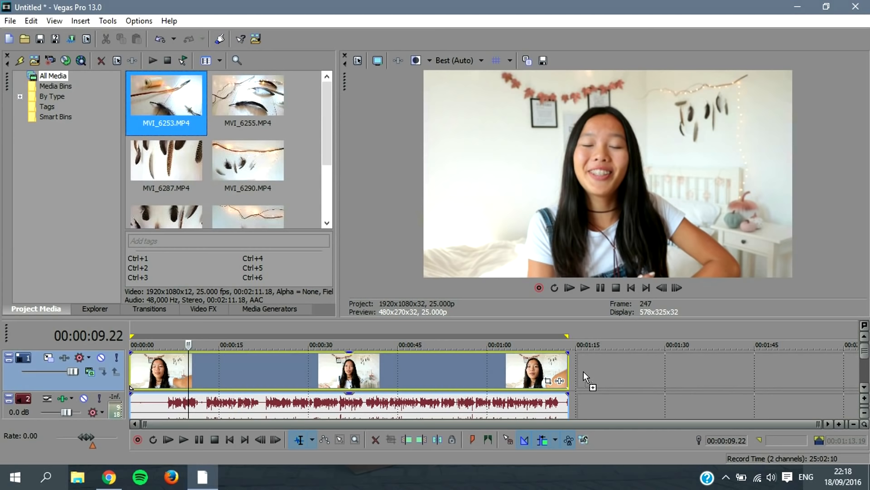
pyautogui.moveTo(583, 371); pyautogui.dragTo(583, 344)
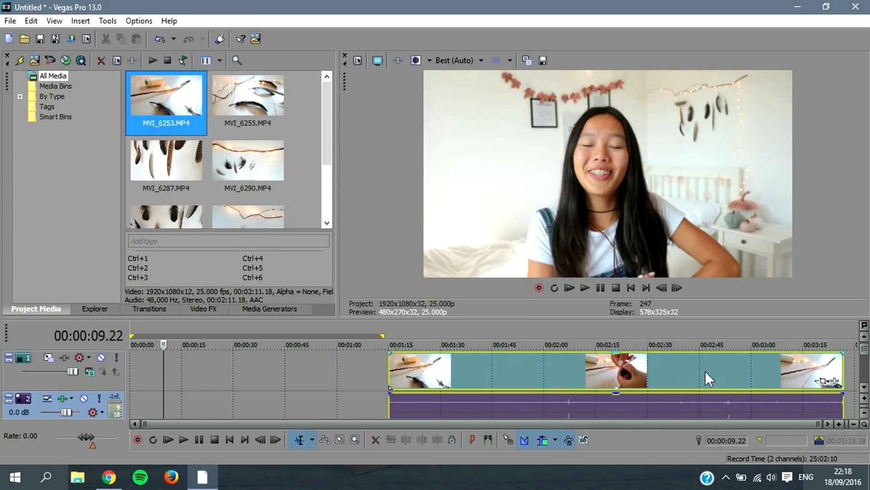
# Mute the audio track and append MVI_6255, MVI_6287, MVI_6290, MVI_6293 and MVI_6294 directly after the MVI_6253 clip
pyautogui.click(530, 363)
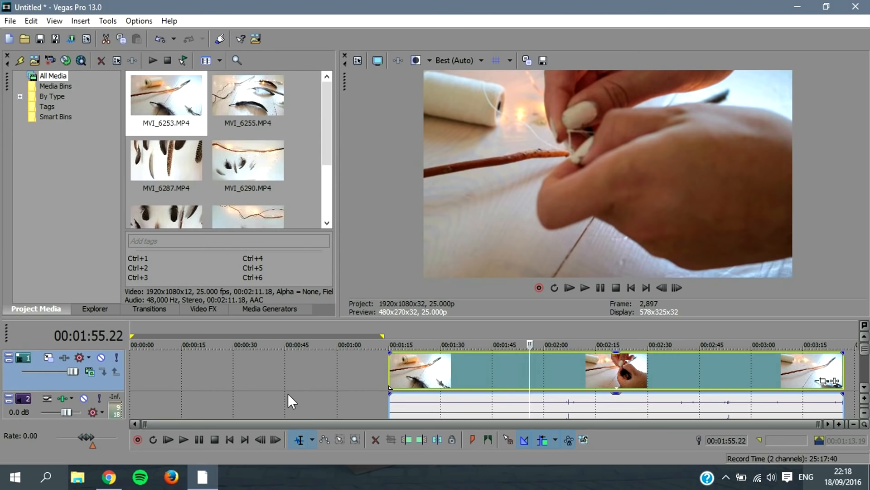
pyautogui.click(84, 398)
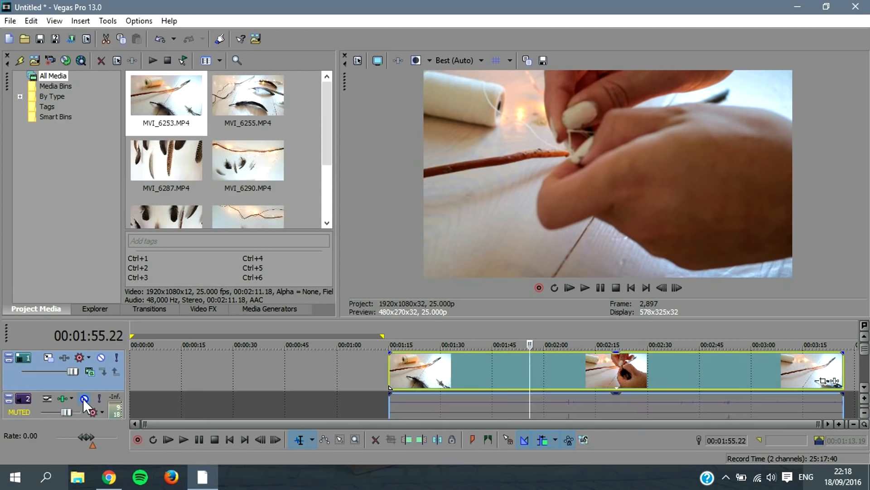
pyautogui.doubleClick(435, 379)
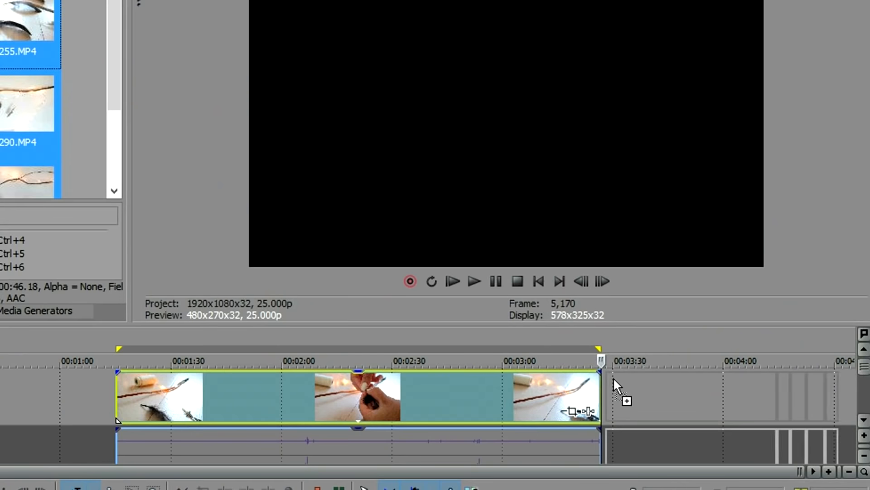
pyautogui.moveTo(613, 377); pyautogui.dragTo(611, 378)
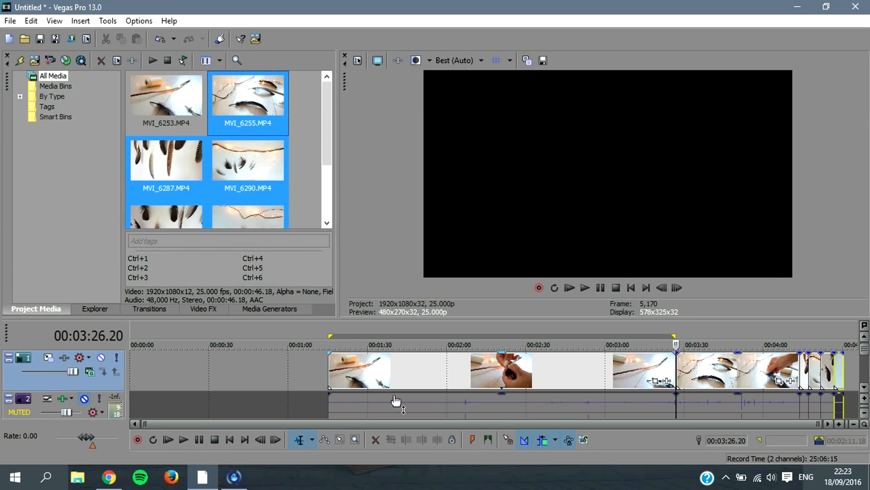
# Trim away the beginning of the MVI_6253 clip up to 00:01:27.18
pyautogui.click(328, 373)
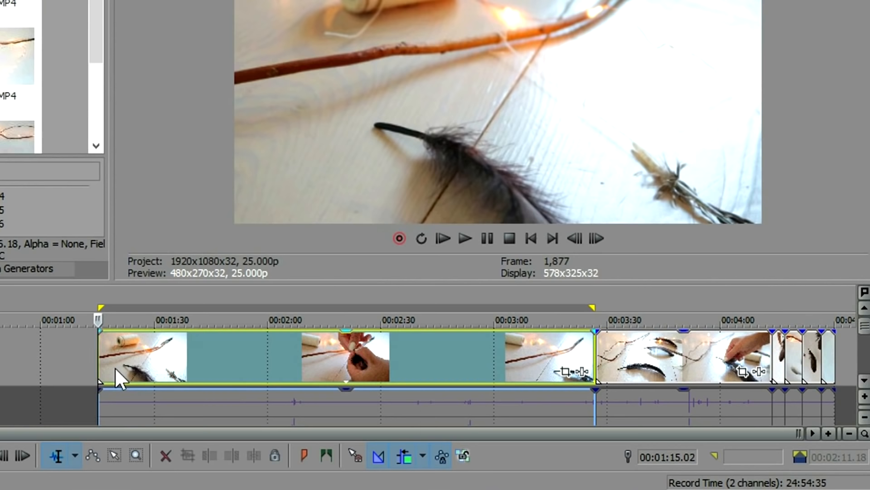
pyautogui.click(115, 366)
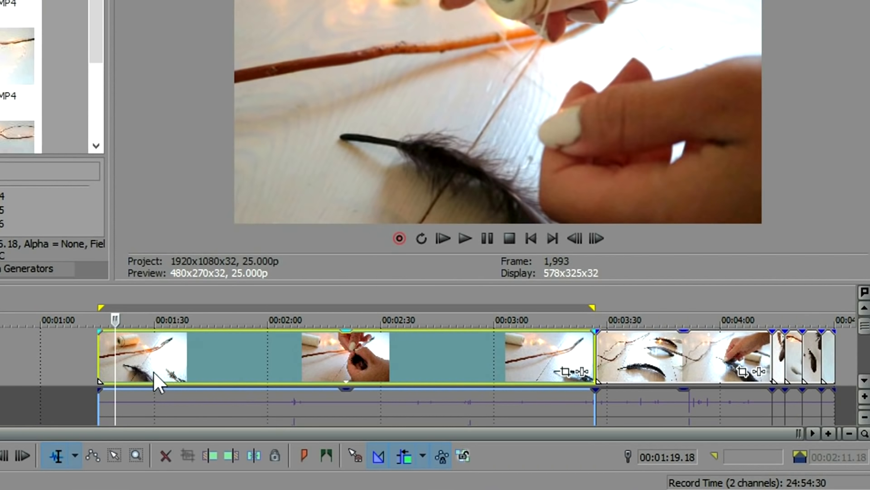
pyautogui.click(145, 359)
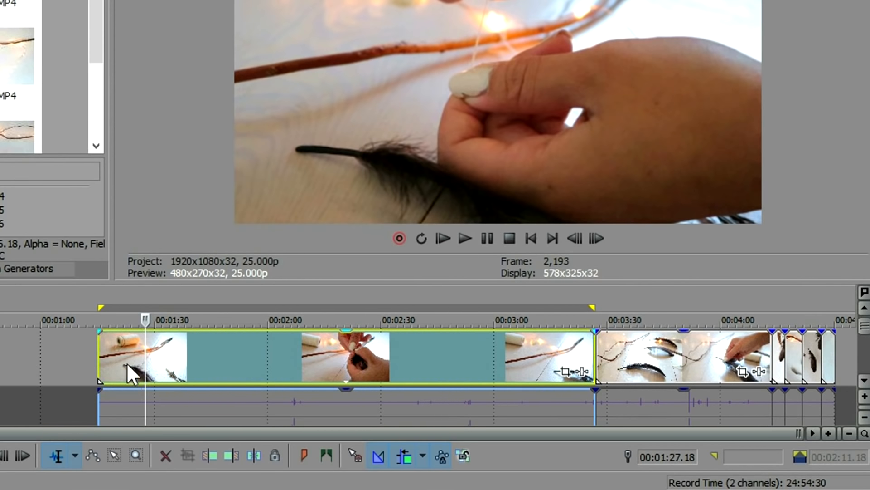
pyautogui.click(209, 454)
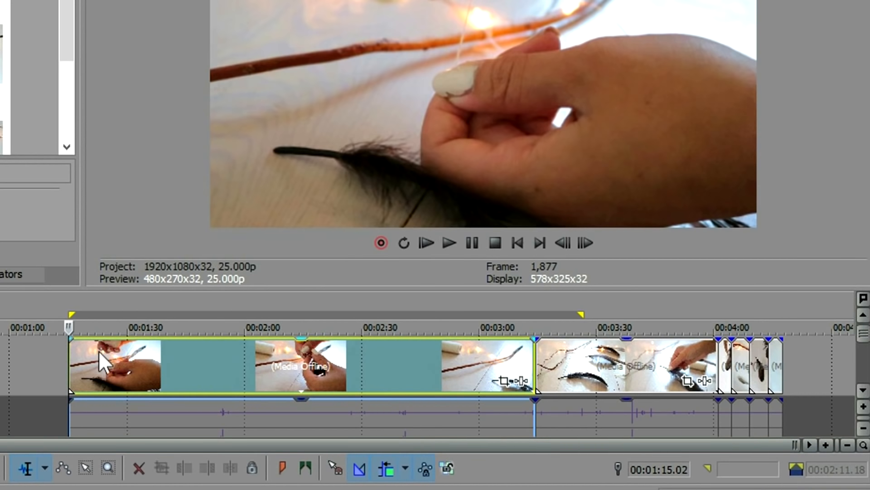
# Try shifting the trimmed MVI_6253 clip back and forth along the timeline, with Auto Ripple on and with it off
pyautogui.moveTo(101, 357); pyautogui.dragTo(138, 360)
pyautogui.moveTo(149, 360); pyautogui.dragTo(127, 346)
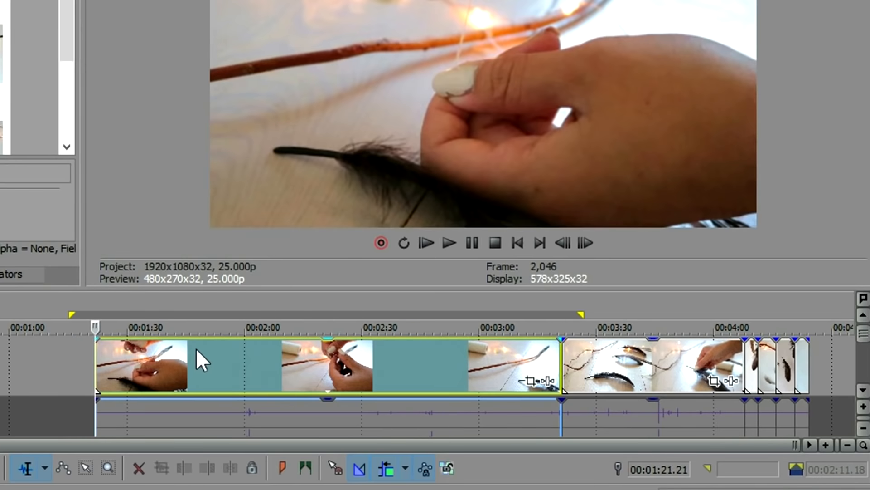
pyautogui.moveTo(198, 366); pyautogui.dragTo(175, 364)
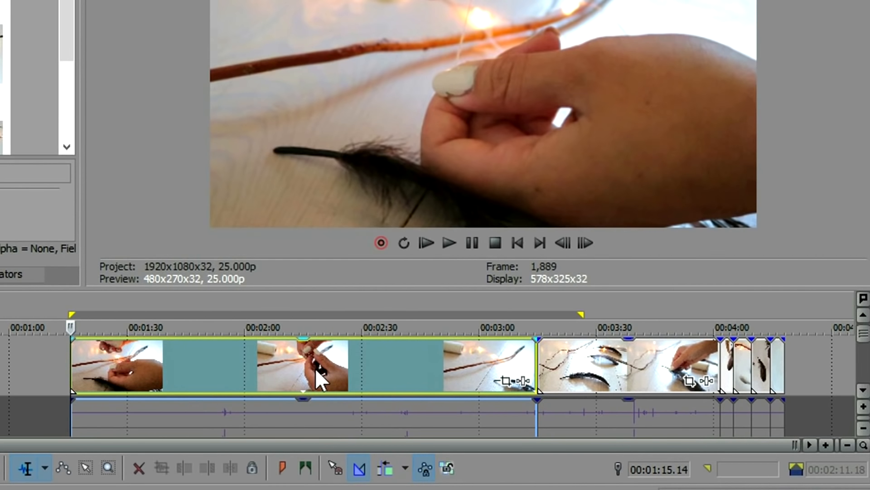
pyautogui.moveTo(315, 368)
pyautogui.mouseDown()
pyautogui.moveTo(254, 321)
pyautogui.moveTo(225, 357)
pyautogui.moveTo(165, 371)
pyautogui.moveTo(313, 382)
pyautogui.mouseUp()
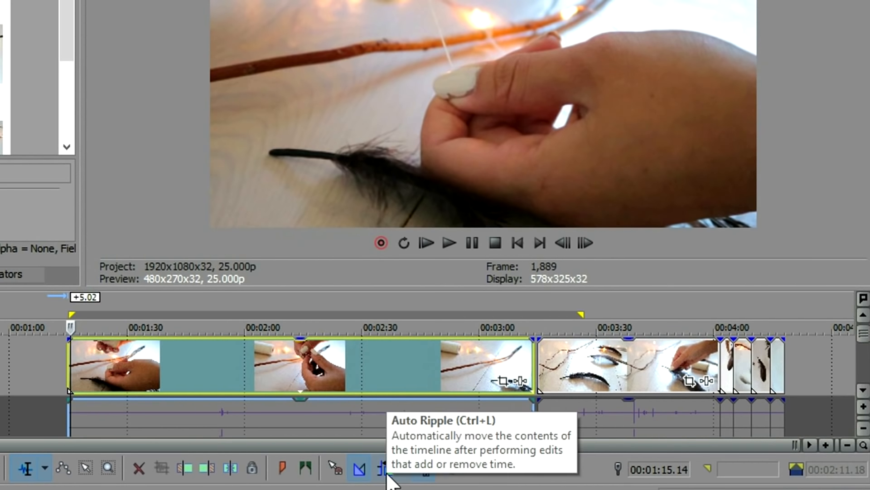
pyautogui.moveTo(324, 377)
pyautogui.mouseDown()
pyautogui.moveTo(314, 377)
pyautogui.moveTo(383, 374)
pyautogui.moveTo(341, 374)
pyautogui.mouseUp()
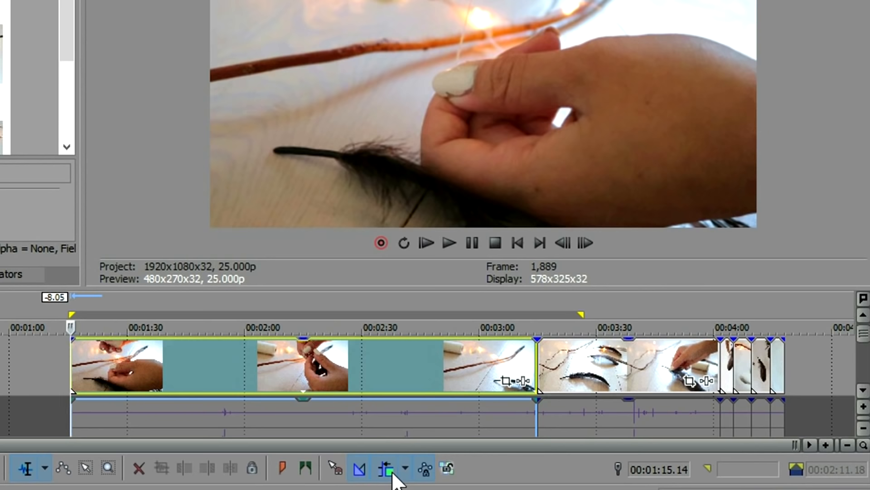
# With Auto Ripple on, move the MVI_6253 clip and the clips behind it so that it starts at 00:01:16.01
pyautogui.click(386, 376)
pyautogui.moveTo(356, 369)
pyautogui.mouseDown()
pyautogui.moveTo(288, 374)
pyautogui.moveTo(408, 373)
pyautogui.moveTo(368, 369)
pyautogui.mouseUp()
pyautogui.click(75, 372)
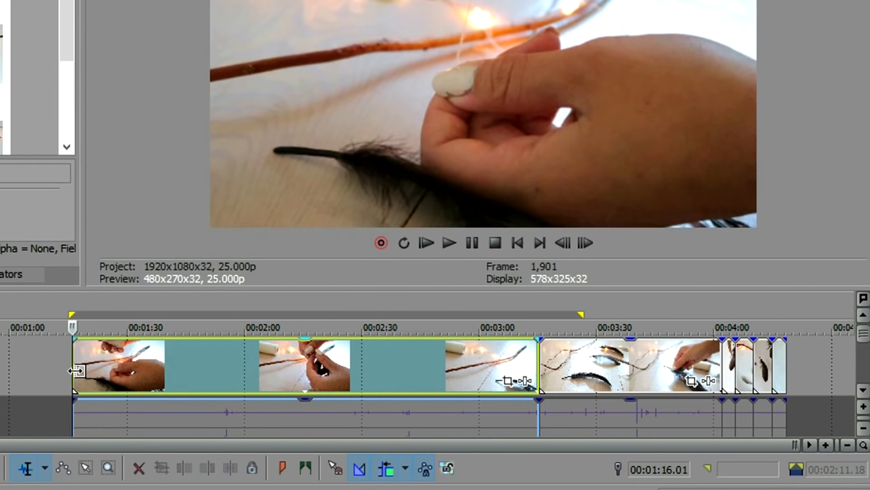
# Split the MVI_6253 clip at 00:01:44.15
pyautogui.click(177, 363)
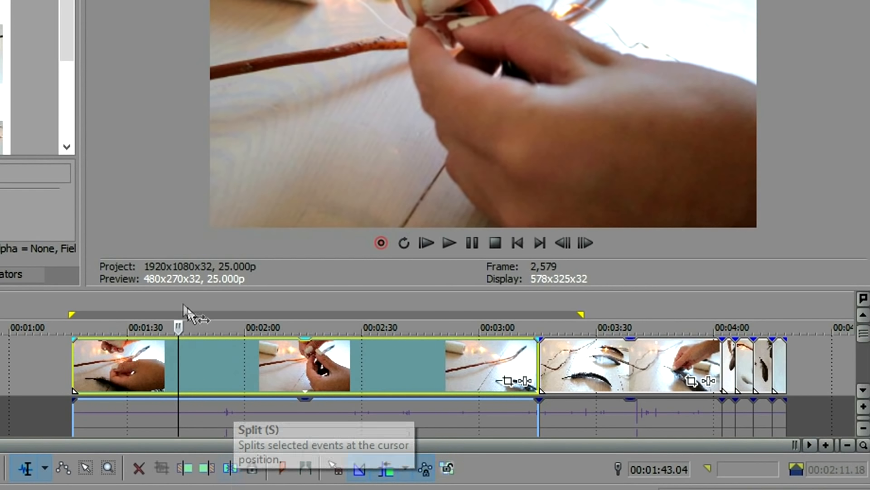
pyautogui.doubleClick(191, 358)
pyautogui.click(184, 358)
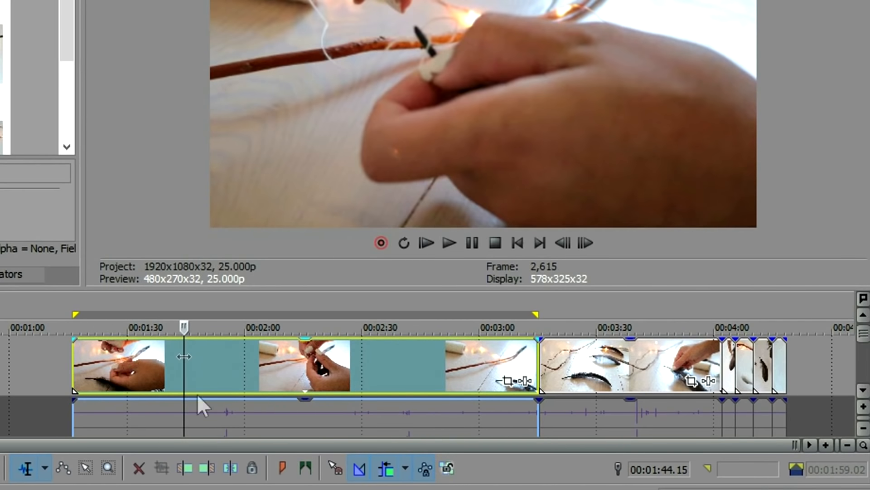
pyautogui.click(225, 467)
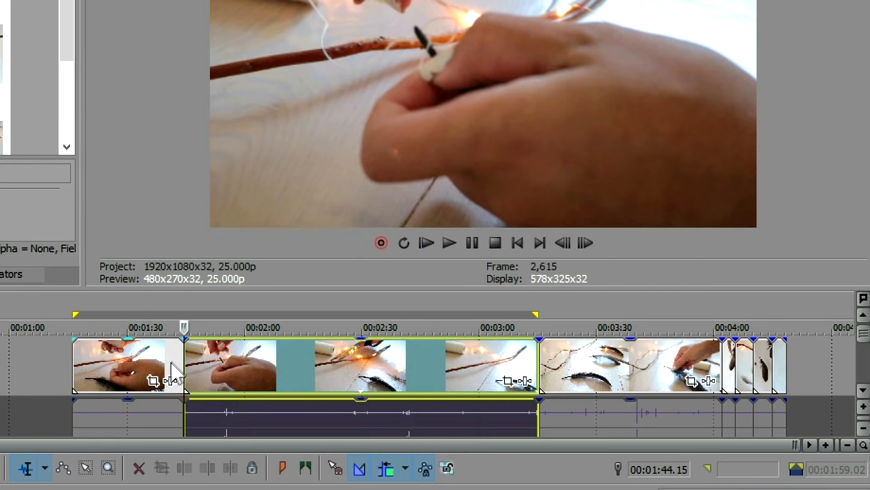
# Split the remaining part of the MVI_6253 clip at 00:01:58.04
pyautogui.click(192, 371)
pyautogui.click(201, 371)
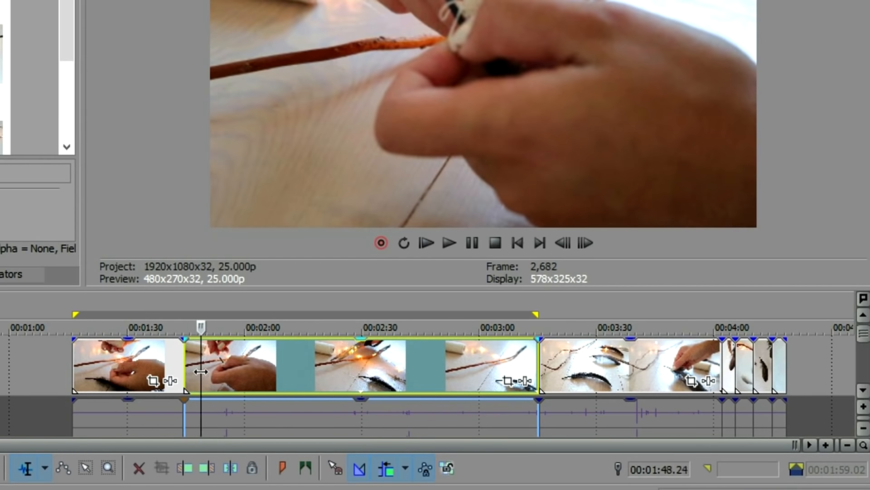
pyautogui.moveTo(201, 371); pyautogui.dragTo(236, 368)
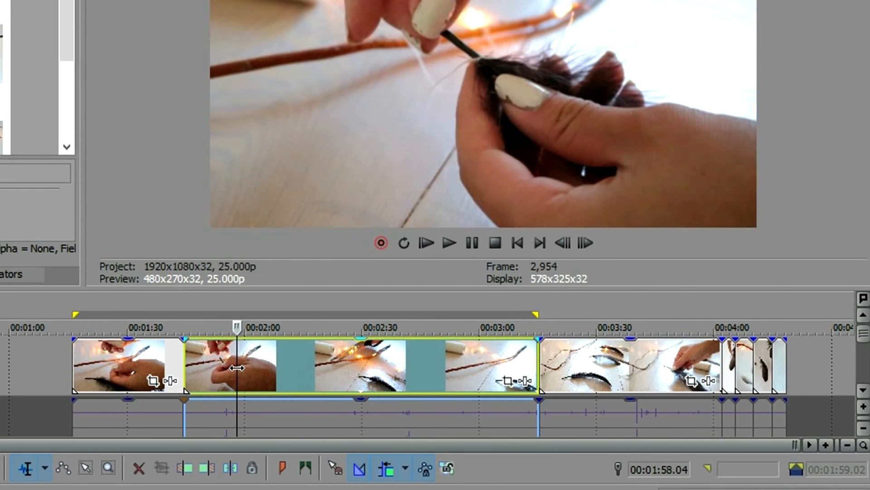
pyautogui.click(230, 466)
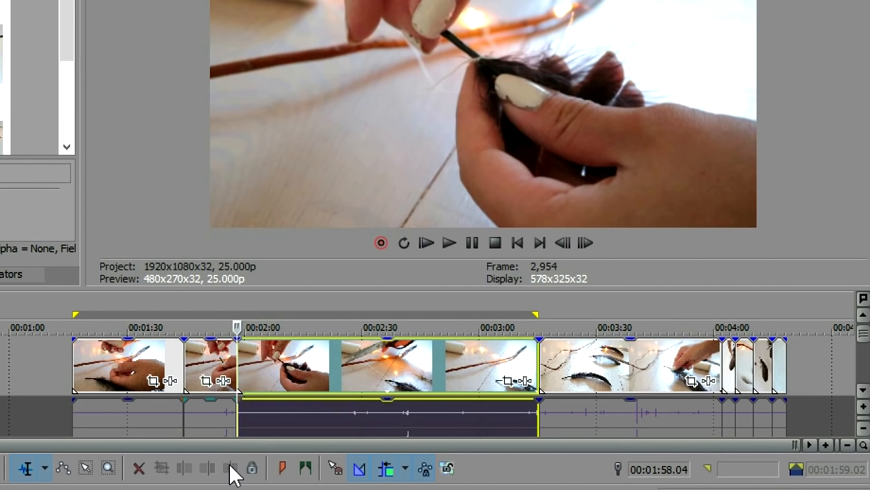
# Delete the MVI_6253 section between 00:01:44.15 and 00:01:58.04, letting the clips behind it close the gap
pyautogui.click(182, 363)
pyautogui.doubleClick(197, 364)
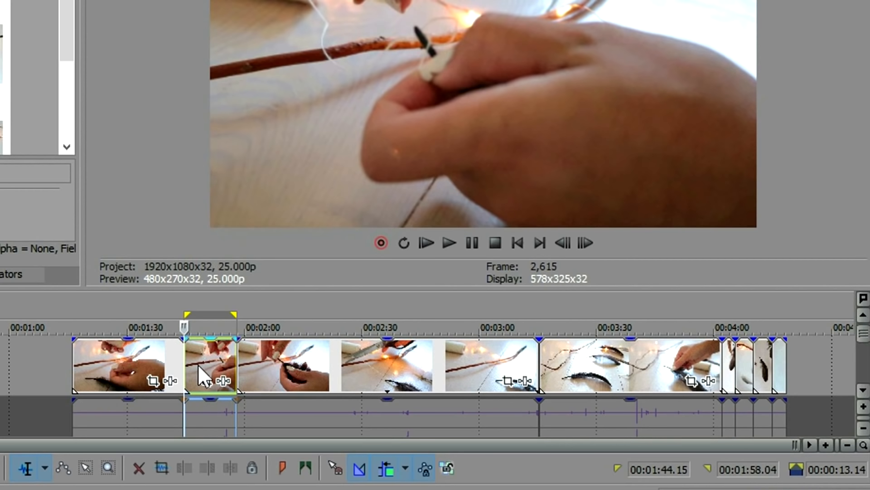
pyautogui.rightClick(198, 363)
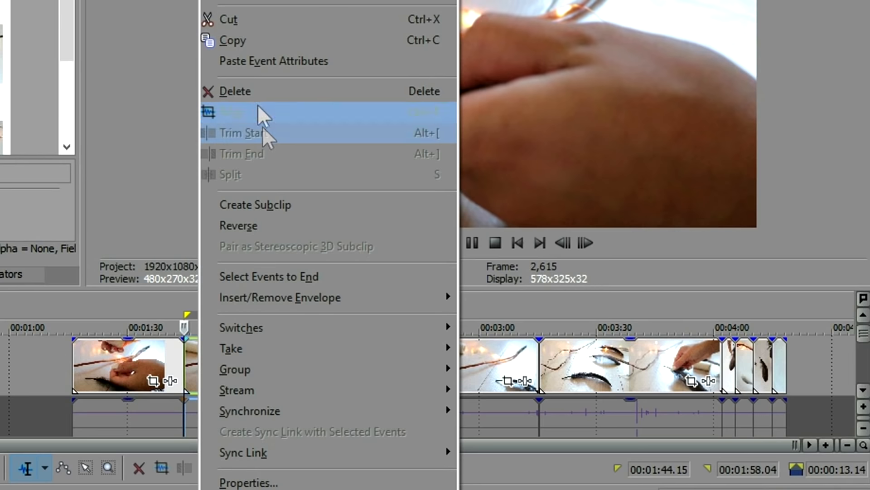
pyautogui.click(239, 87)
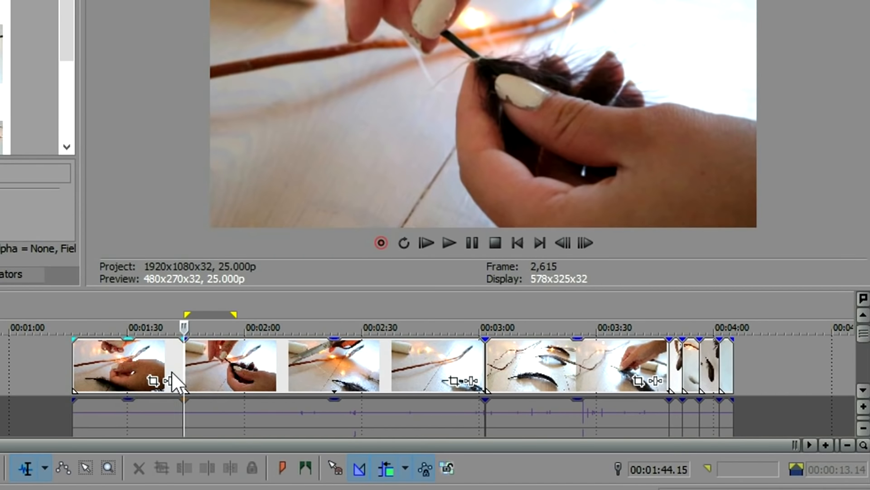
# Split the MVI_6253 part that starts at 00:01:44.15 at 00:01:59.09
pyautogui.click(195, 370)
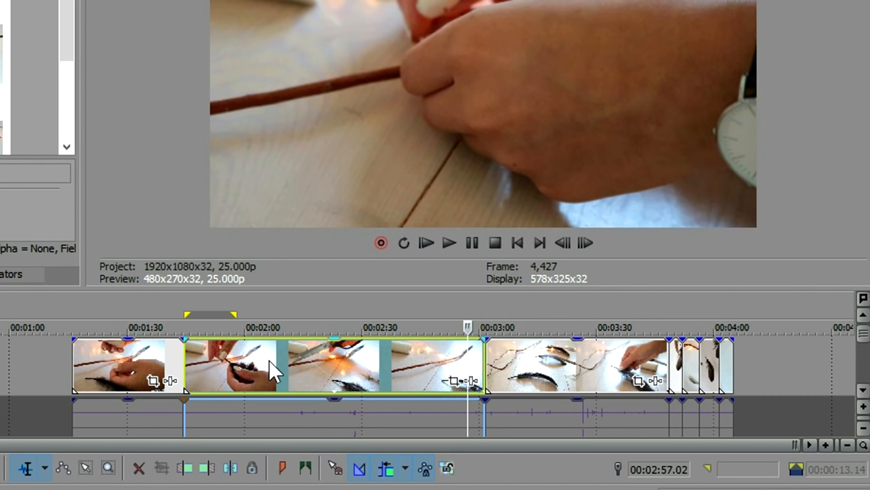
pyautogui.click(186, 363)
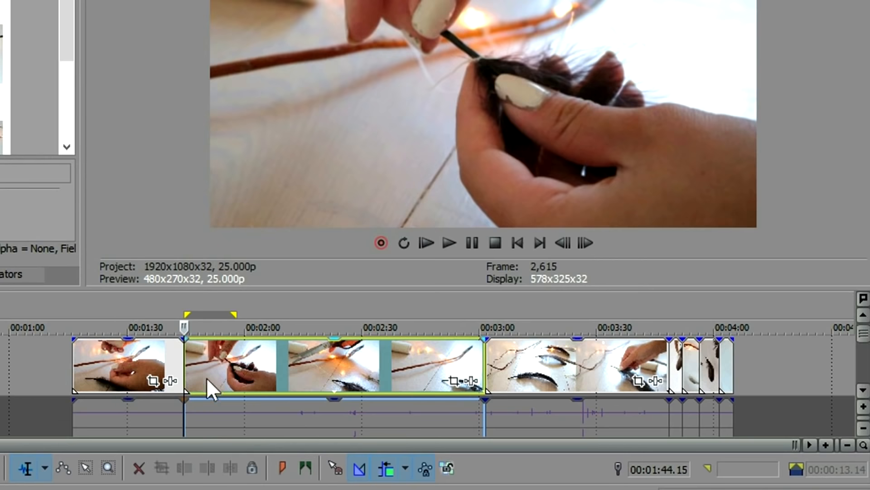
pyautogui.click(241, 365)
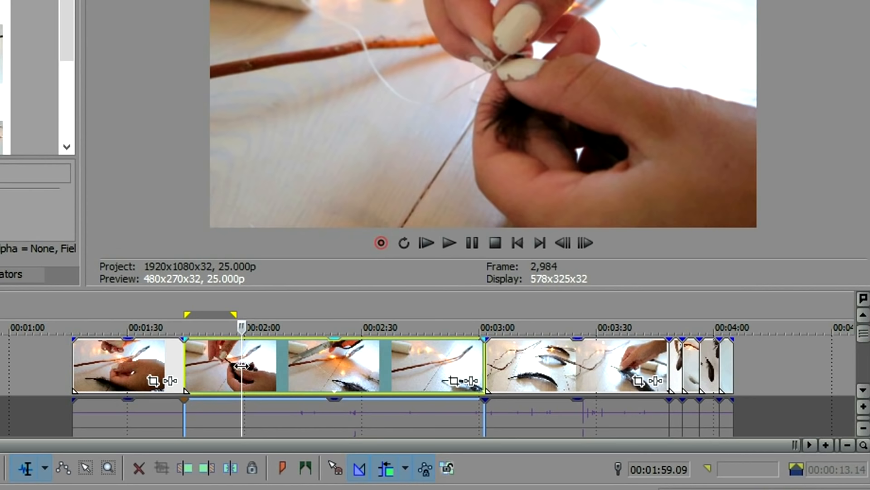
pyautogui.click(229, 470)
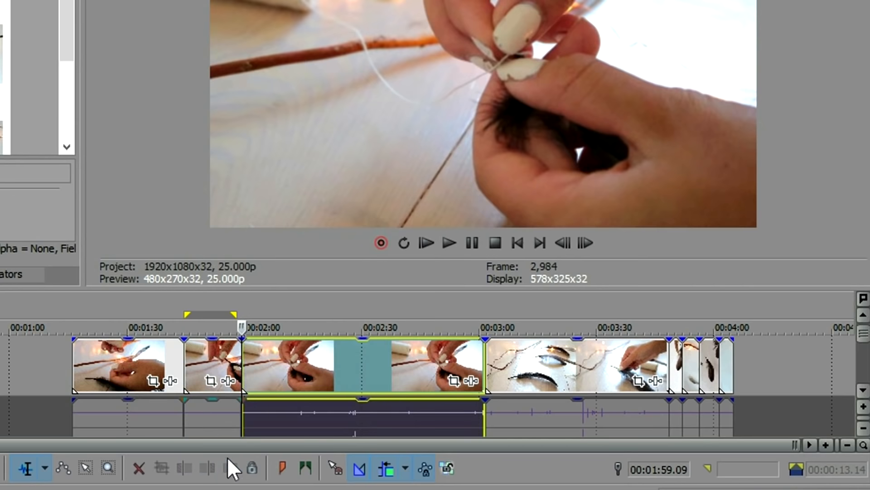
# Insert a Velocity envelope on the short MVI_6253 section between 00:01:44.15 and 00:01:59.09
pyautogui.click(205, 348)
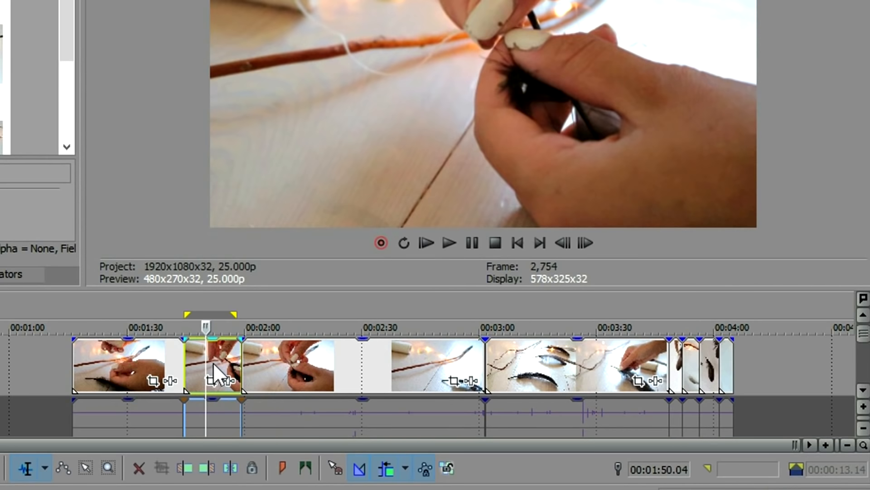
pyautogui.rightClick(213, 363)
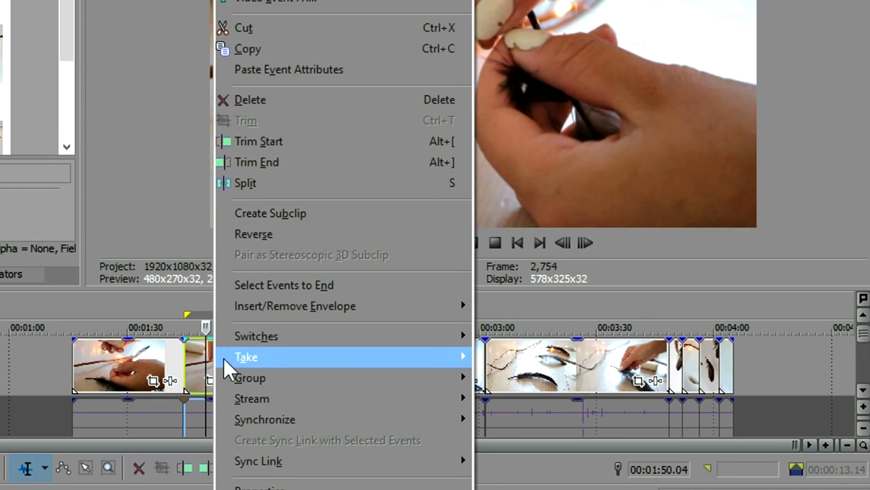
pyautogui.moveTo(278, 312)
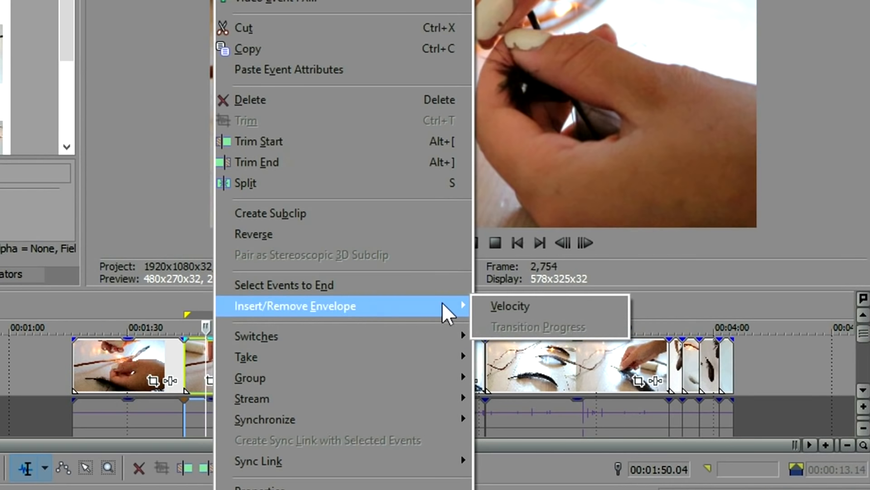
pyautogui.click(481, 305)
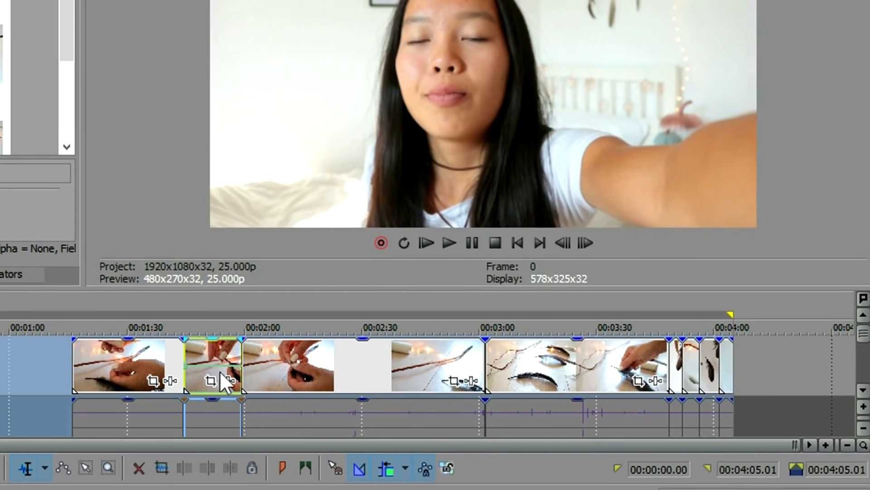
# Lower and raise the velocity envelope line of the short MVI_6253 section to adjust its playback speed
pyautogui.click(209, 368)
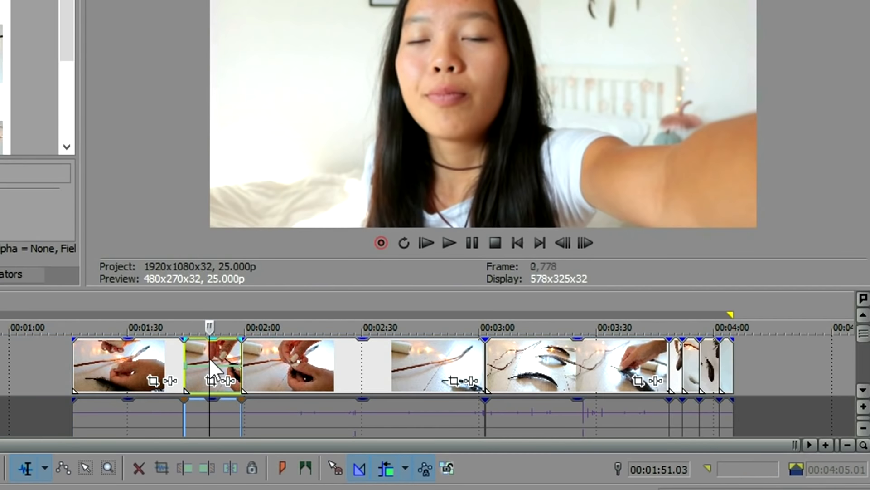
pyautogui.moveTo(226, 374); pyautogui.dragTo(225, 377)
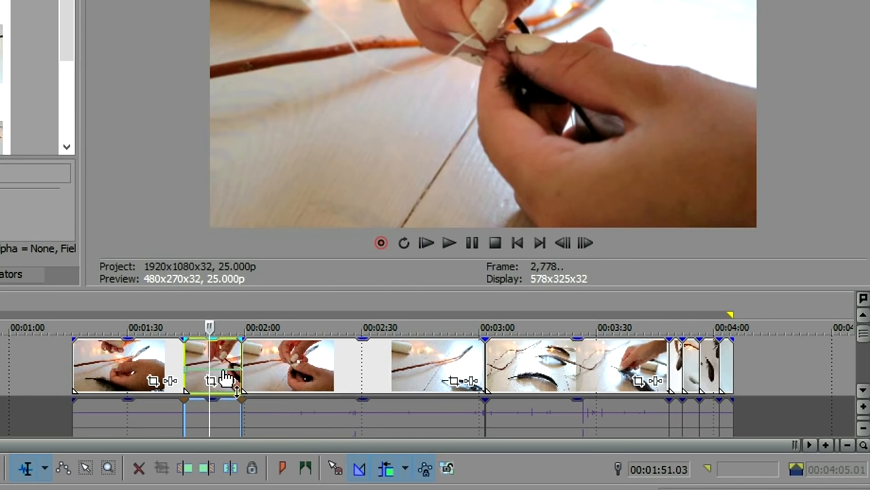
pyautogui.click(222, 376)
pyautogui.moveTo(222, 365); pyautogui.dragTo(204, 362)
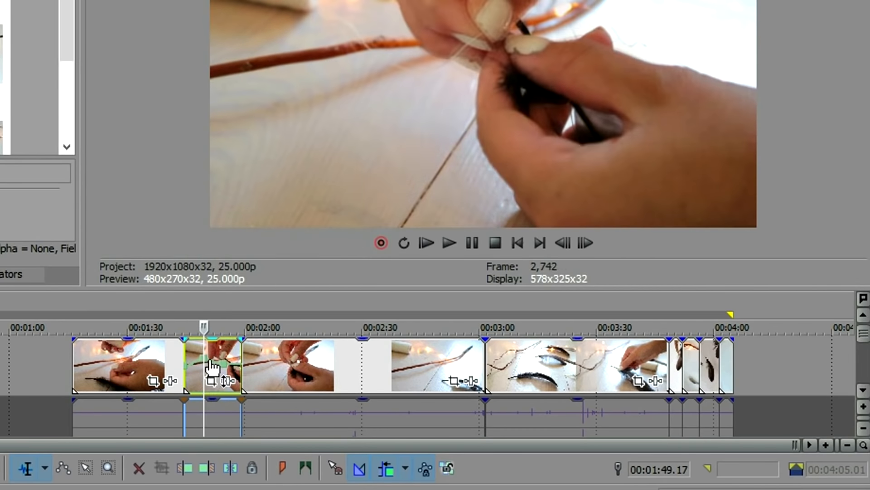
pyautogui.moveTo(218, 368)
pyautogui.mouseDown()
pyautogui.moveTo(218, 356)
pyautogui.moveTo(221, 367)
pyautogui.mouseUp()
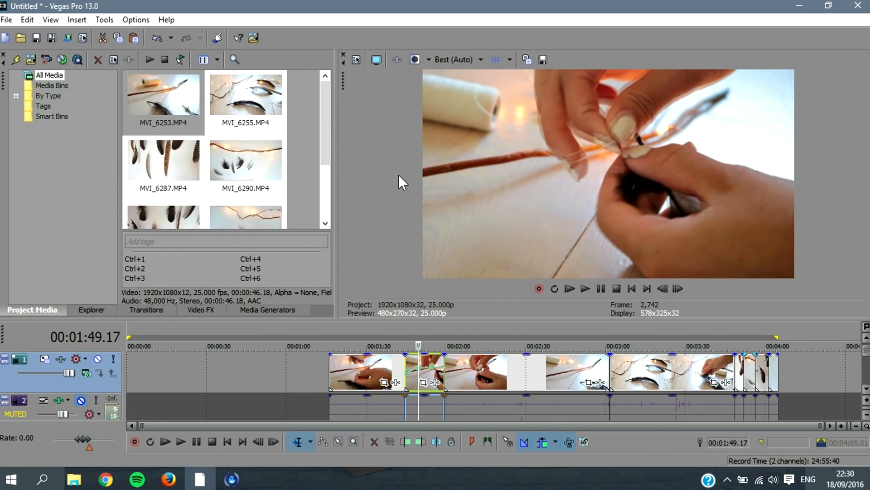
# Select all events on the timeline and check the selection across the lower tracks
pyautogui.click(28, 20)
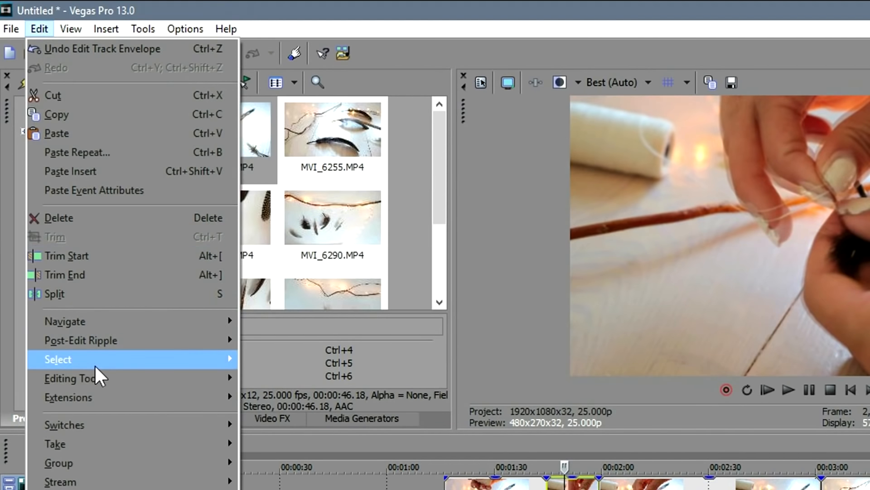
pyautogui.moveTo(95, 364)
pyautogui.click(266, 359)
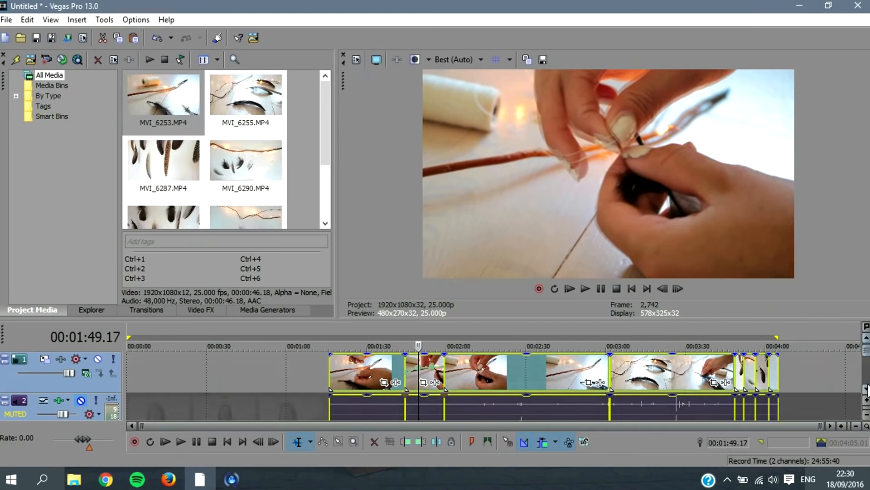
pyautogui.click(868, 389)
pyautogui.click(868, 389)
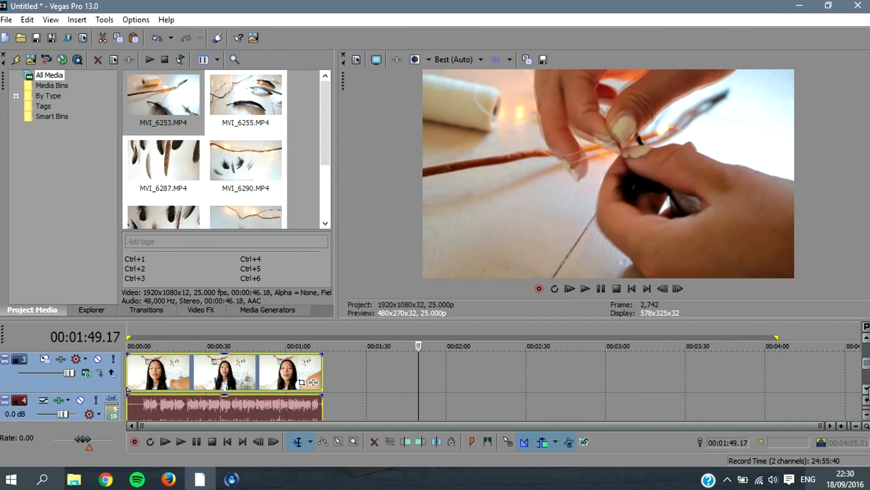
pyautogui.click(867, 340)
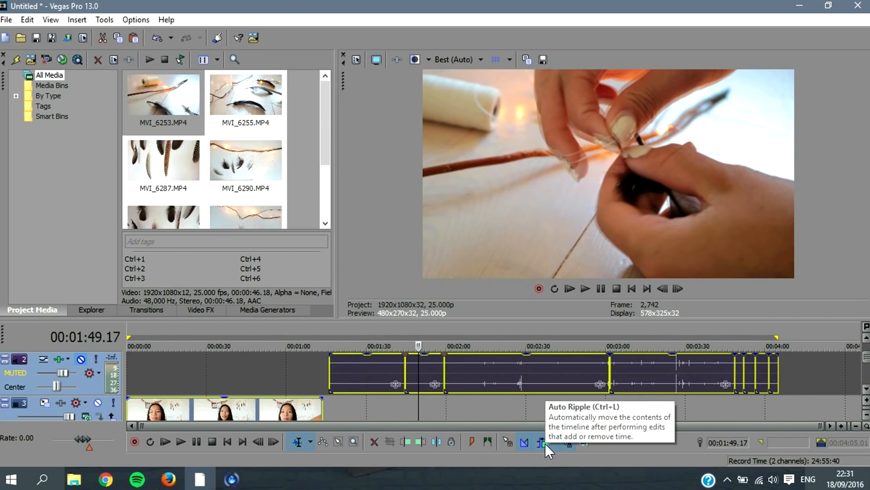
# Select all events on the timeline and move them together so that the talking intro clip starts at 00:00:49.19
pyautogui.doubleClick(167, 412)
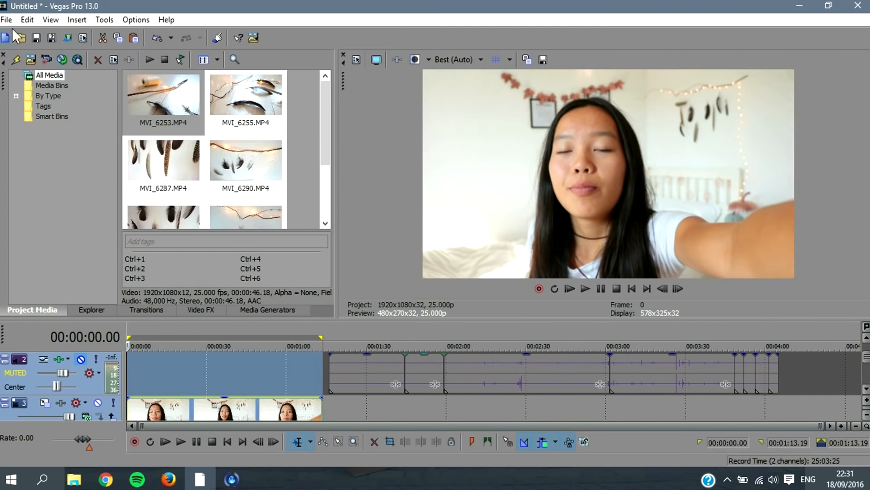
pyautogui.click(32, 18)
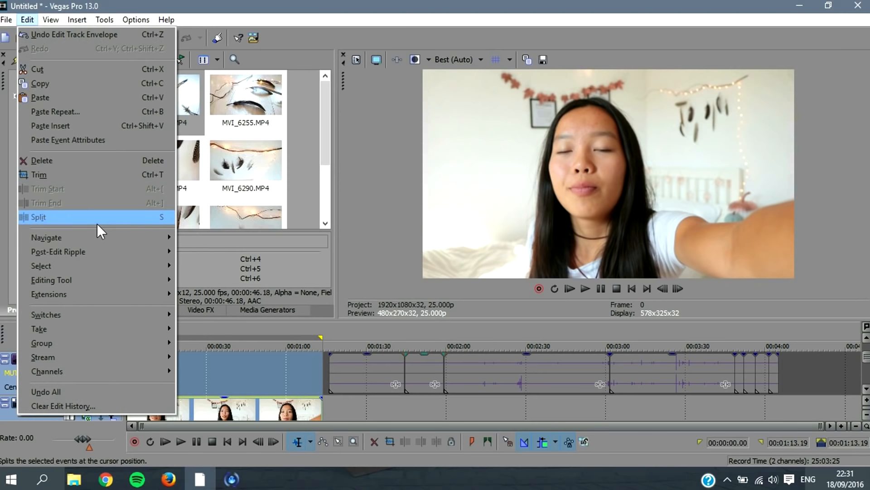
pyautogui.moveTo(134, 266)
pyautogui.click(189, 270)
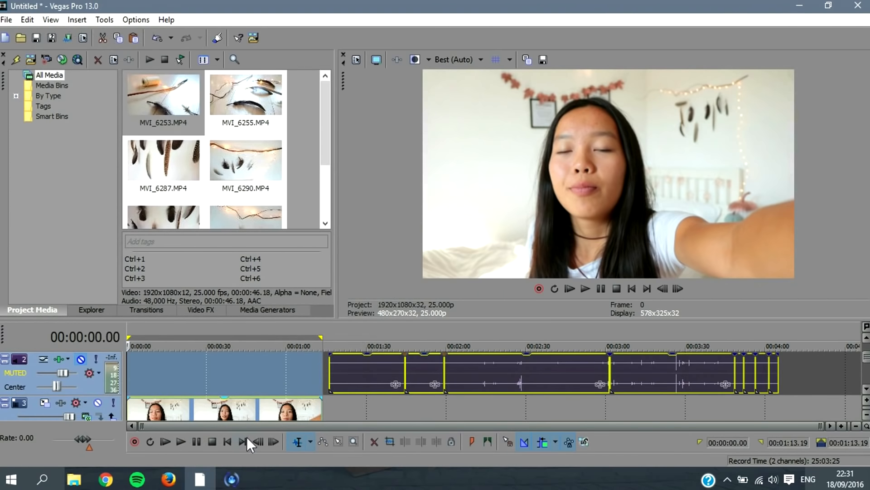
pyautogui.moveTo(211, 413); pyautogui.dragTo(342, 403)
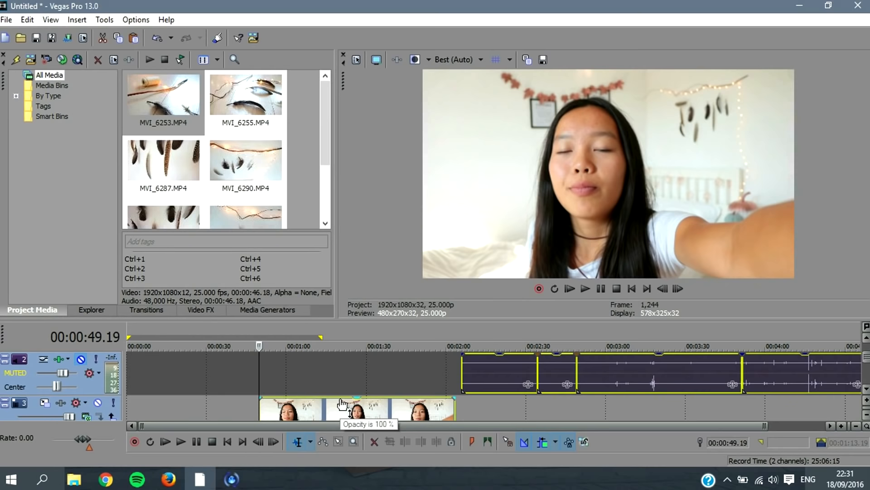
# Deselect the moved events and check the empty gap in front of the intro clip, up to 00:00:49.13
pyautogui.click(151, 406)
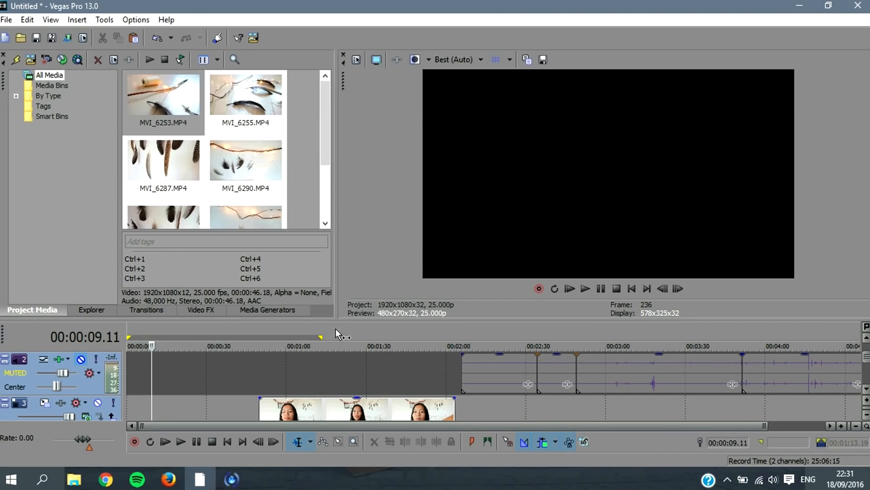
pyautogui.click(308, 385)
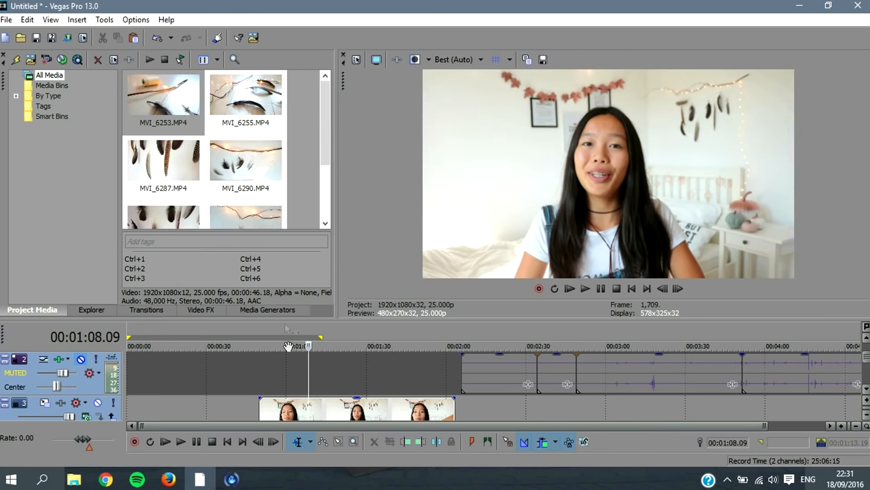
pyautogui.click(263, 375)
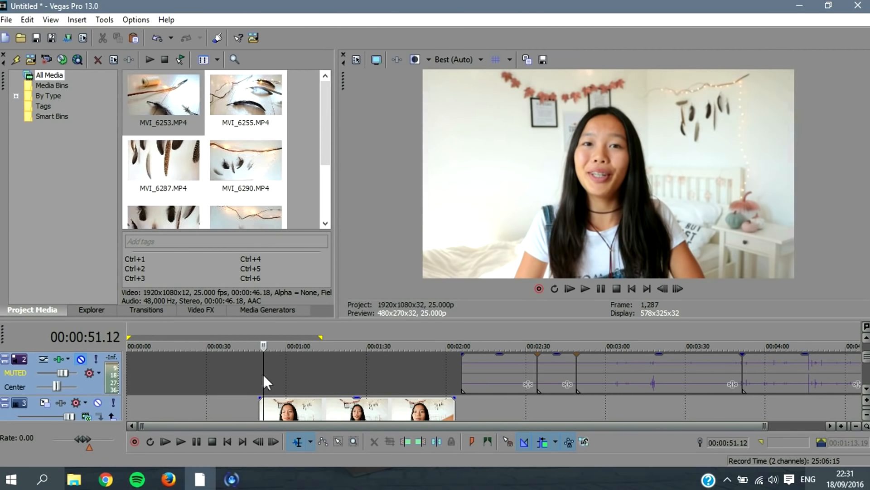
pyautogui.click(261, 374)
pyautogui.click(258, 373)
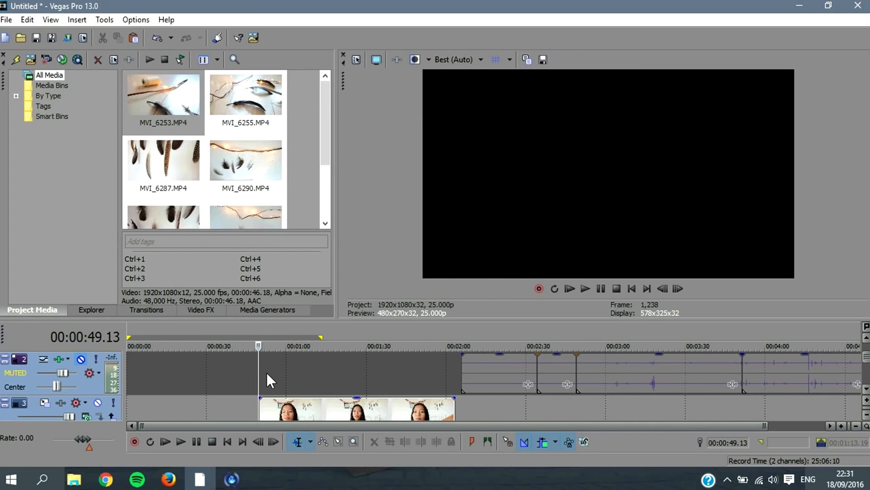
# Add the MVI_6290.MP4 clip at 00:00:00.00 on a new video track above the others and select its audio event
pyautogui.click(303, 143)
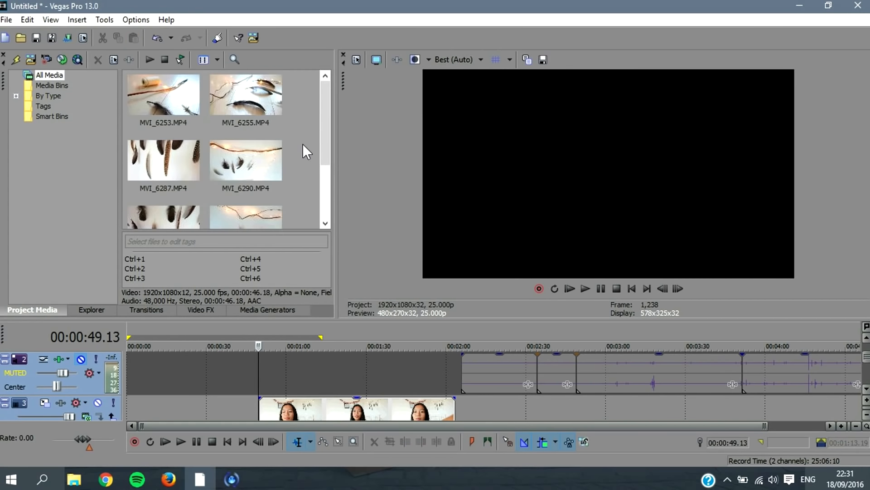
pyautogui.moveTo(259, 164); pyautogui.dragTo(130, 367)
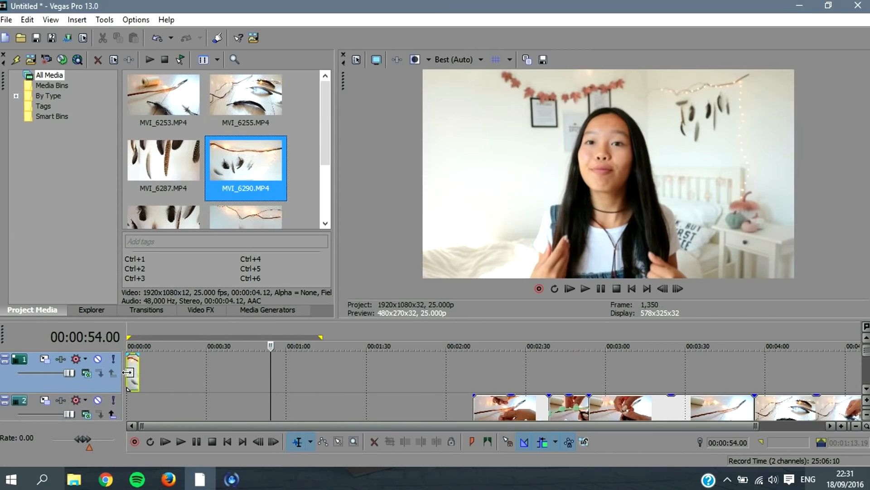
pyautogui.click(866, 389)
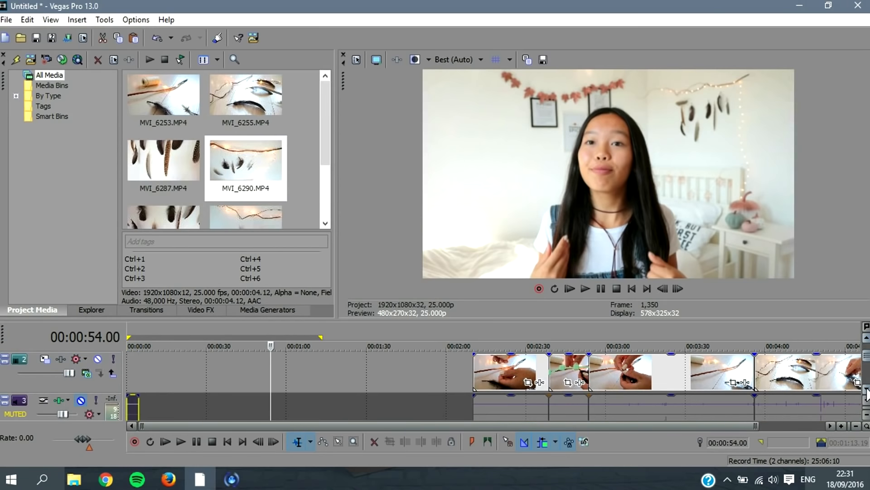
pyautogui.click(866, 388)
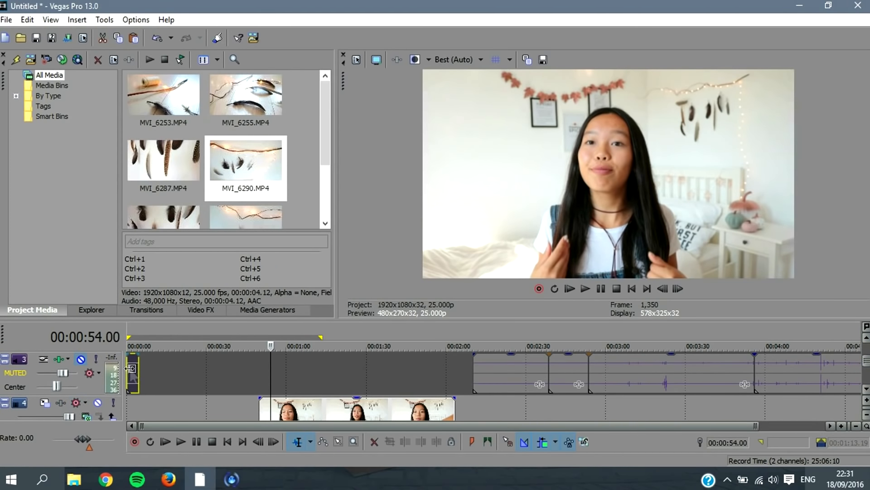
pyautogui.click(130, 368)
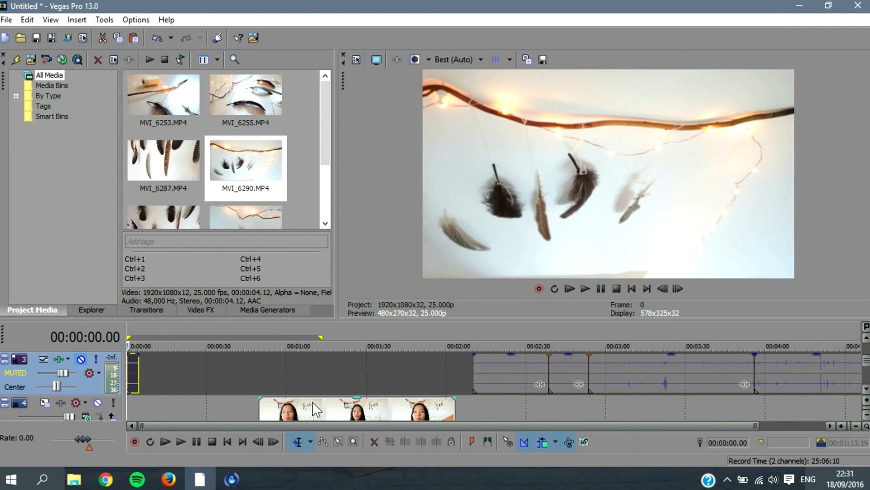
# Select all events on the timeline, including the MVI_6290 clip and the talking intro clip
pyautogui.click(273, 414)
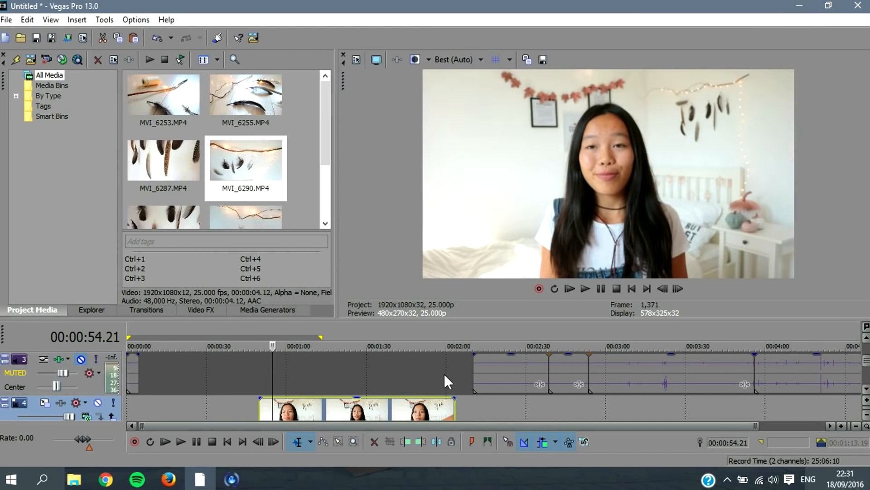
pyautogui.doubleClick(139, 383)
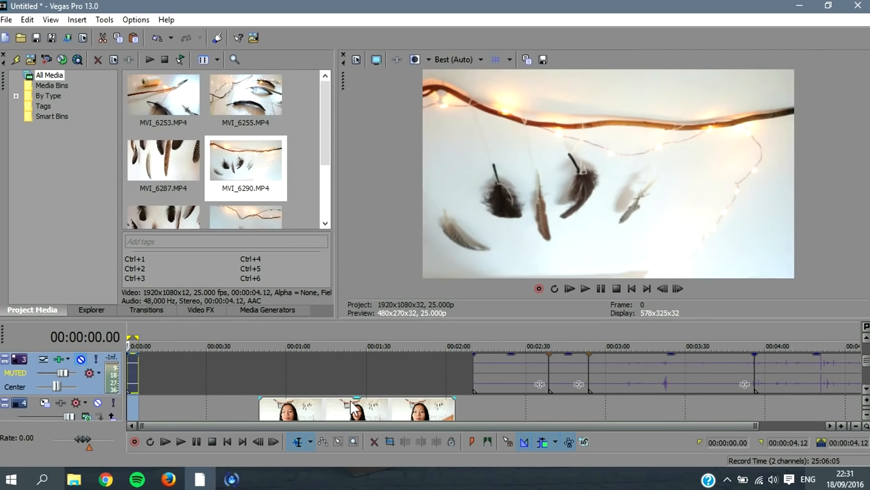
pyautogui.click(346, 408)
pyautogui.click(24, 19)
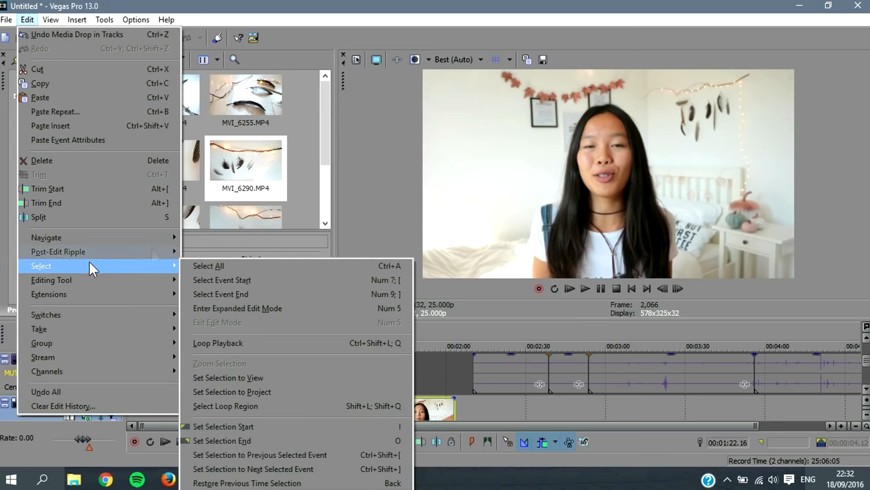
pyautogui.moveTo(136, 253)
pyautogui.moveTo(159, 261)
pyautogui.click(188, 268)
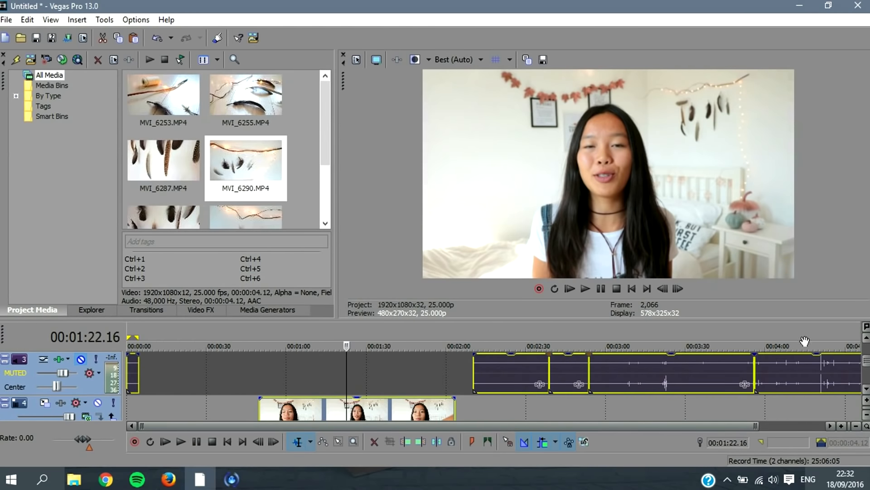
# Exclude the MVI_6290 clip from the selection and move all other events earlier so the intro clip starts right where MVI_6290 ends
pyautogui.click(867, 339)
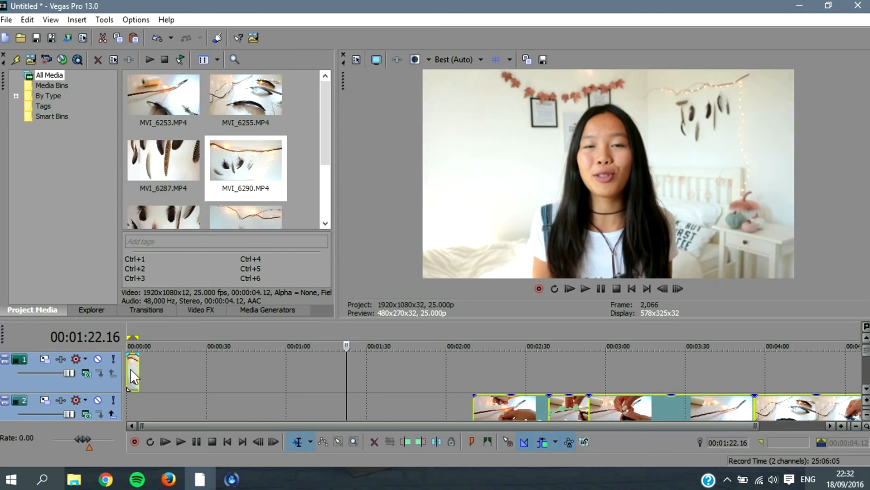
pyautogui.click(866, 389)
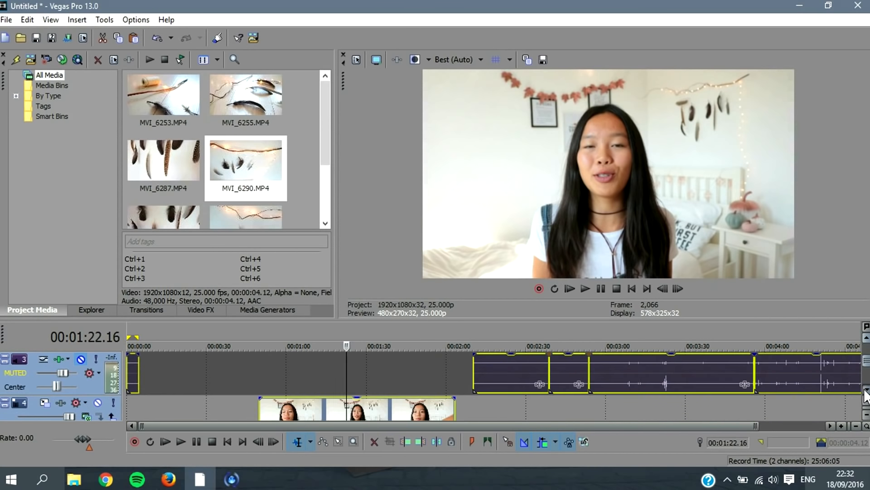
pyautogui.keyDown('ctrl'); pyautogui.click(132, 369); pyautogui.keyUp('ctrl')
pyautogui.moveTo(264, 412); pyautogui.dragTo(143, 396)
pyautogui.click(136, 386)
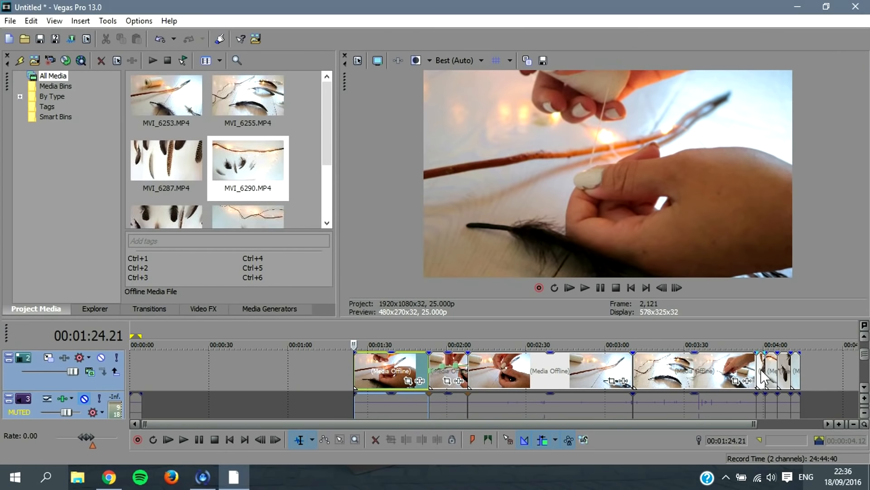
# Crop the MVI_6287 event at 00:03:57.08 with Pan/Crop, shrinking the frame slightly inside the picture edges around its centre
pyautogui.click(763, 376)
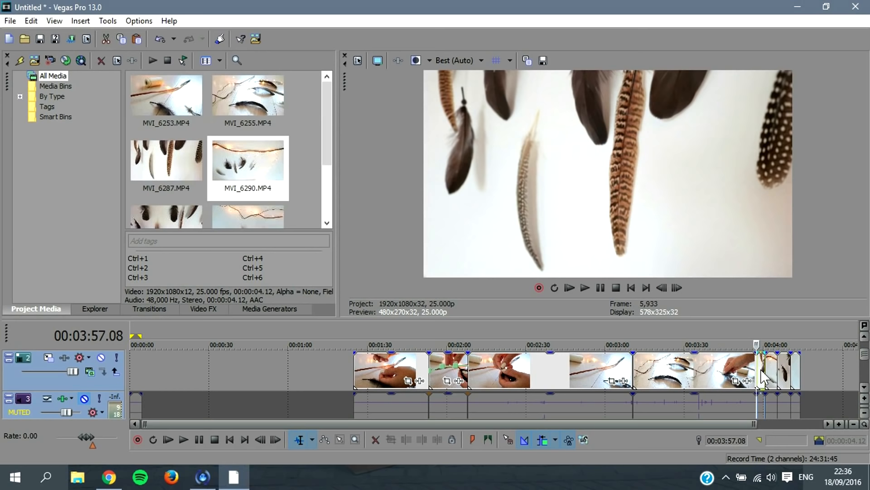
pyautogui.rightClick(761, 369)
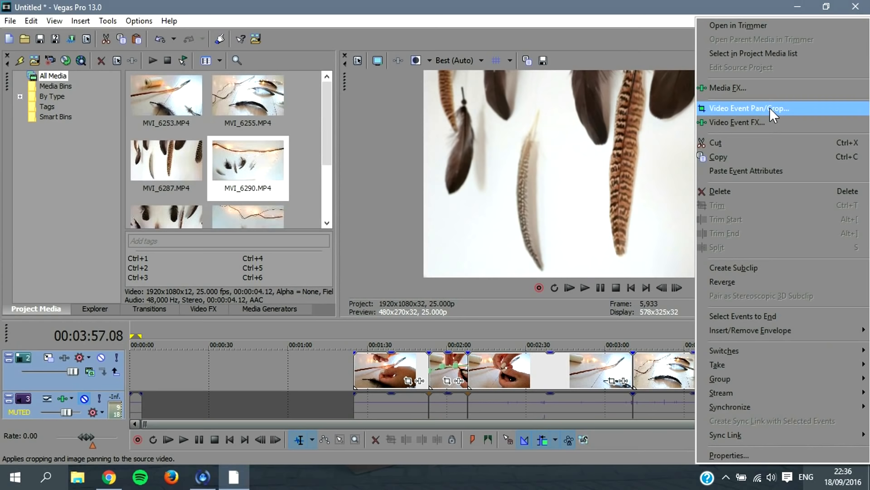
pyautogui.click(786, 107)
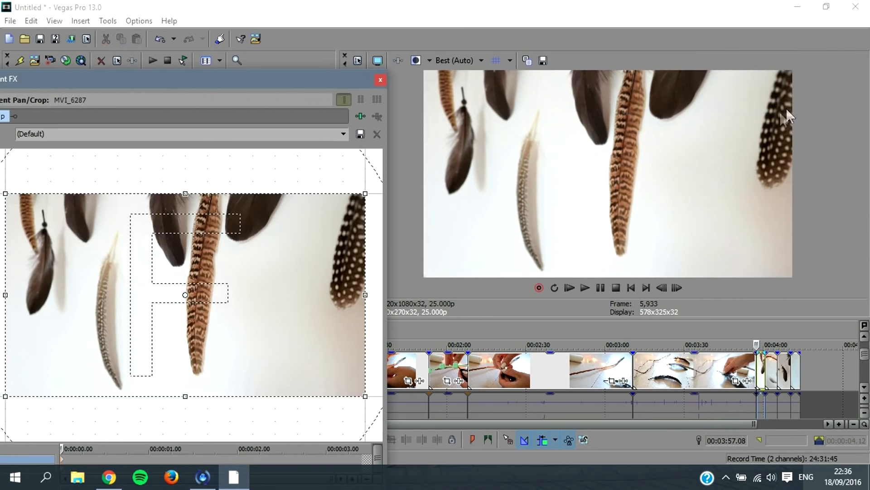
pyautogui.moveTo(265, 79); pyautogui.dragTo(343, 75)
pyautogui.scroll(-4, 367, 235)
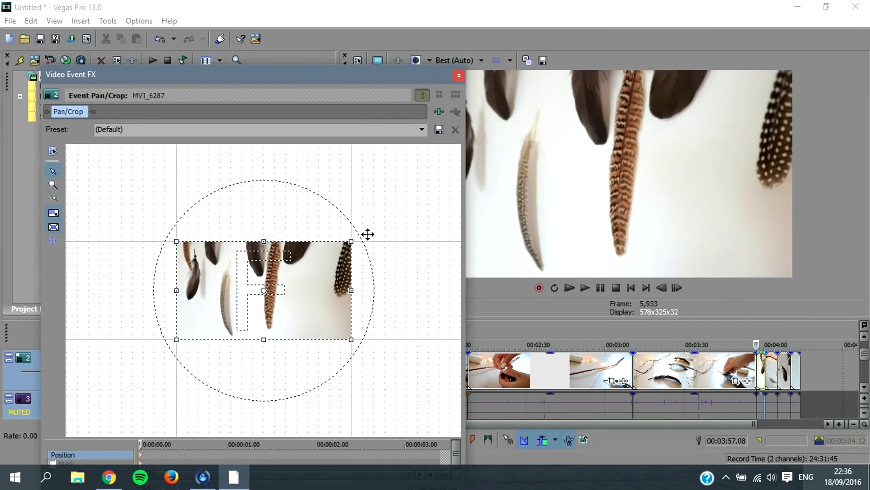
pyautogui.moveTo(350, 341); pyautogui.dragTo(427, 397)
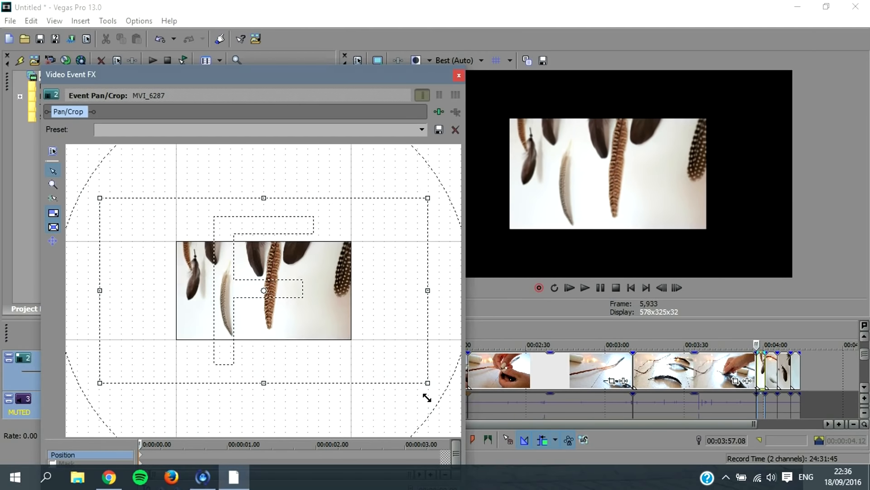
pyautogui.moveTo(427, 397); pyautogui.dragTo(347, 337)
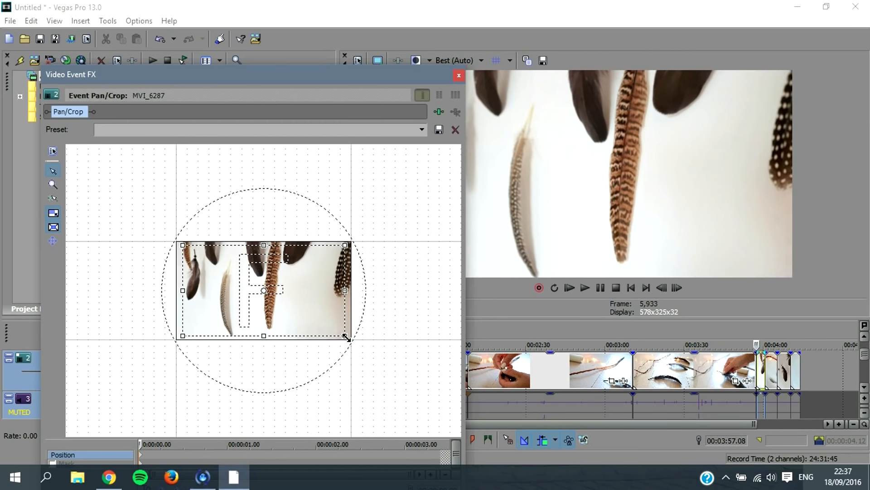
pyautogui.click(458, 75)
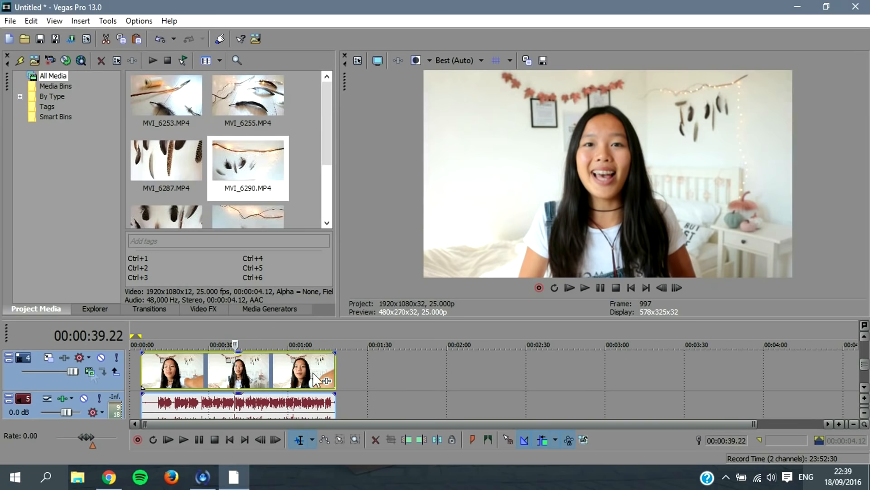
# Add Sony Color Curves twice, Sony Color Corrector and Sony Color Corrector (Secondary) as track effects on video track 4
pyautogui.click(64, 357)
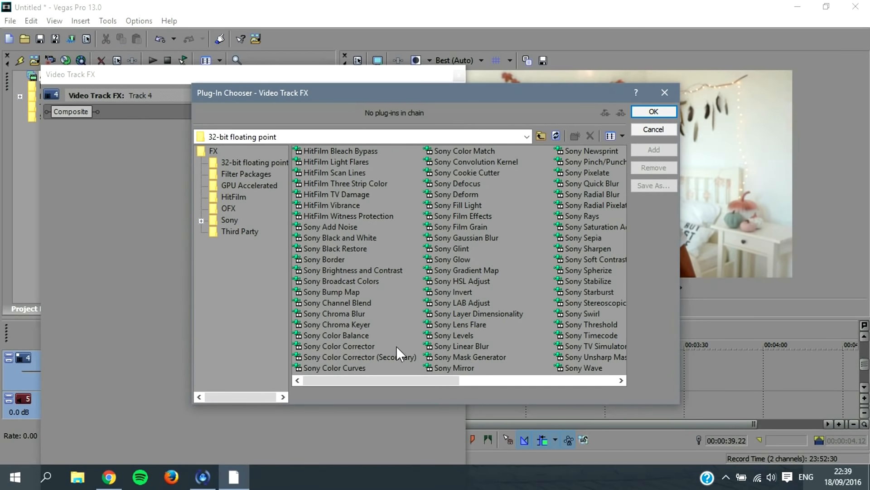
pyautogui.moveTo(393, 379); pyautogui.dragTo(366, 377)
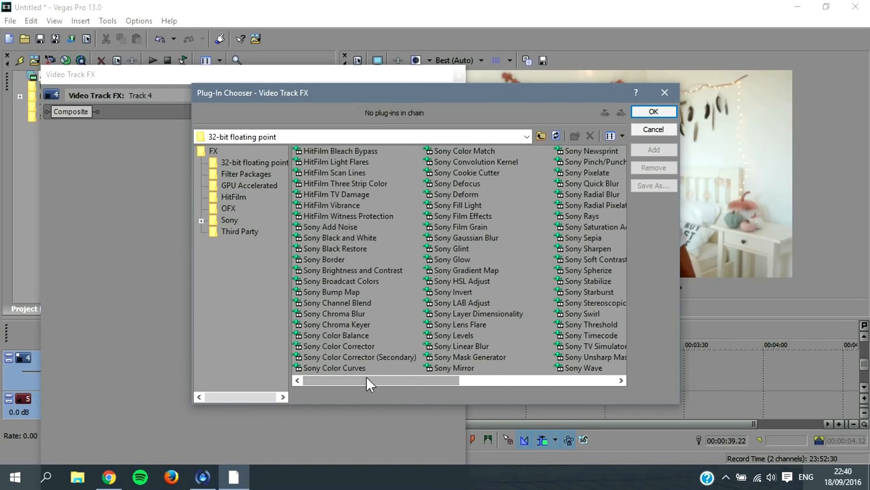
pyautogui.click(345, 367)
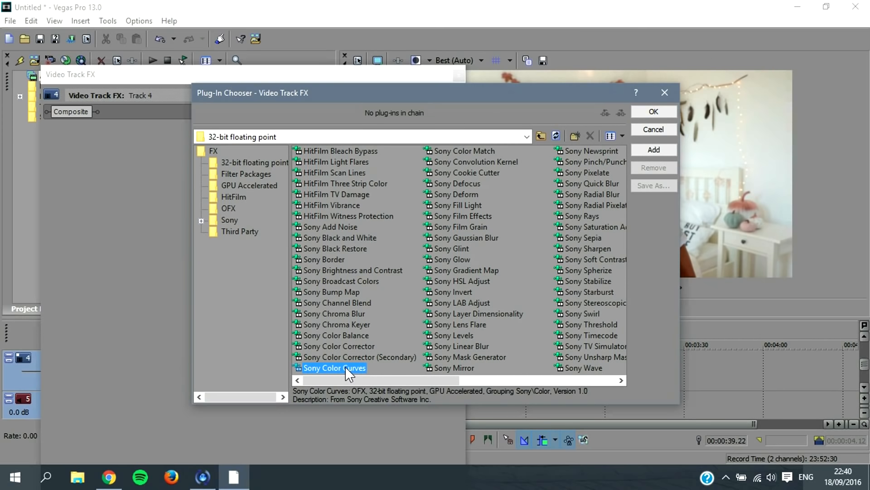
pyautogui.doubleClick(659, 153)
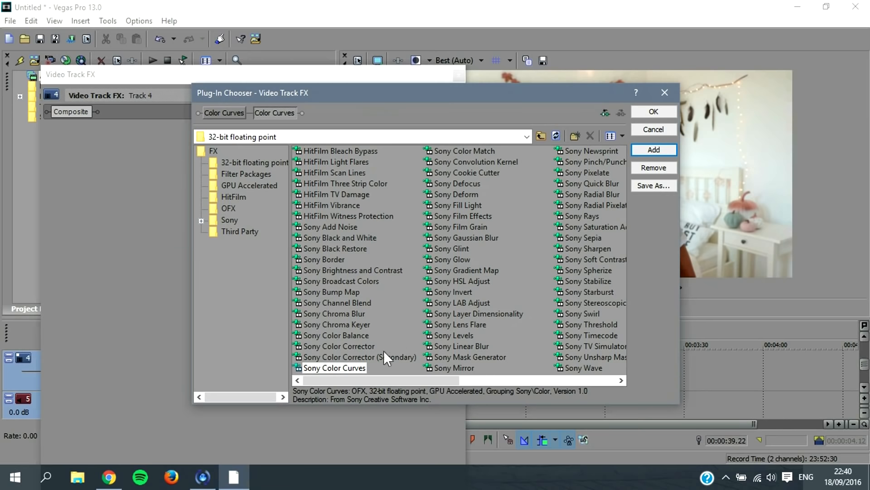
pyautogui.click(362, 346)
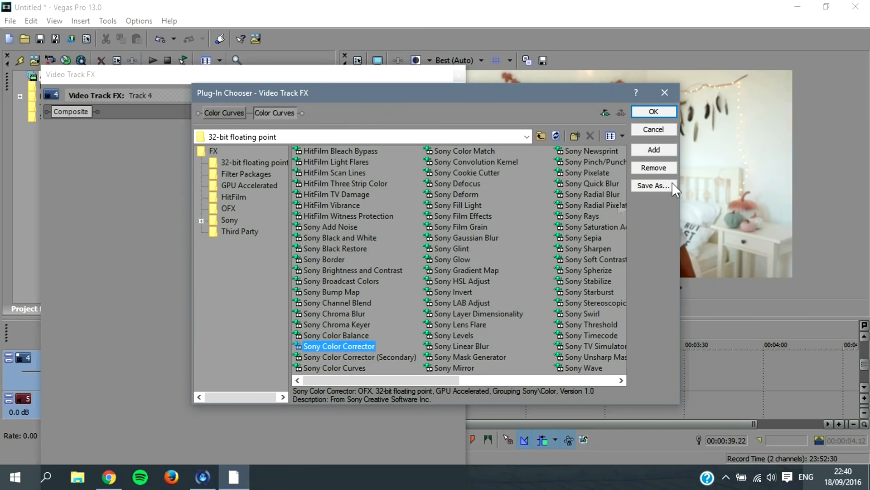
pyautogui.click(655, 149)
pyautogui.click(368, 357)
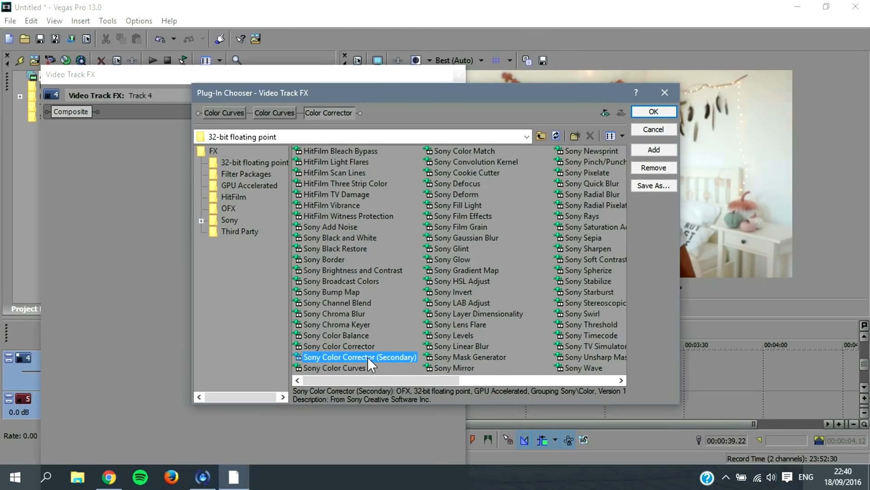
pyautogui.click(653, 150)
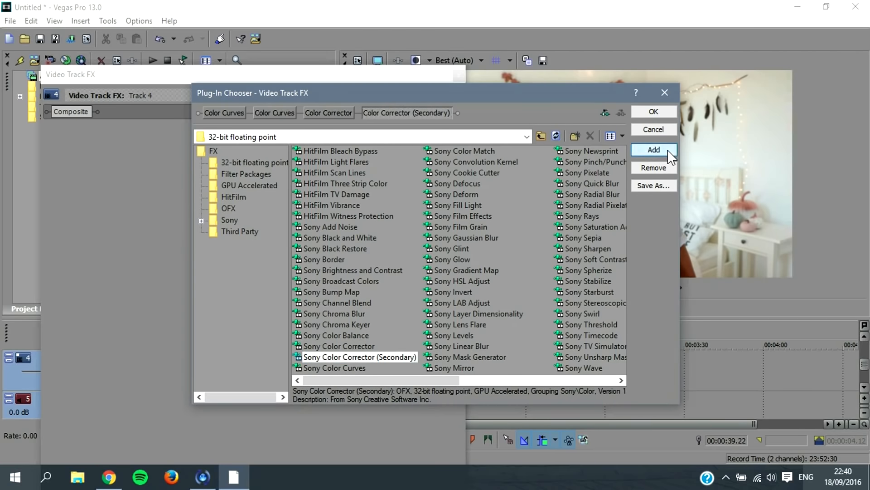
pyautogui.click(651, 111)
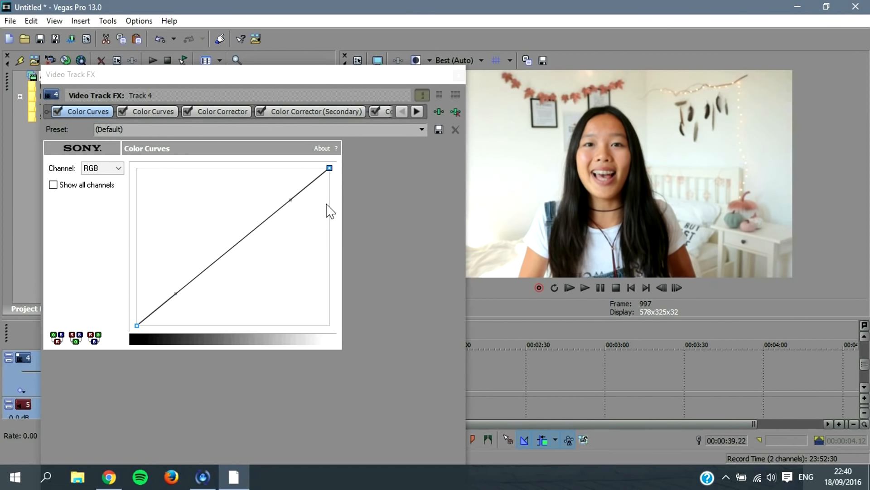
# Bend the highlight end of the RGB curve slightly upward in the first Color Curves effect, keeping the shadow end nearly straight
pyautogui.click(292, 200)
pyautogui.moveTo(288, 198)
pyautogui.mouseDown()
pyautogui.moveTo(261, 179)
pyautogui.moveTo(294, 194)
pyautogui.mouseUp()
pyautogui.moveTo(175, 292); pyautogui.dragTo(161, 275)
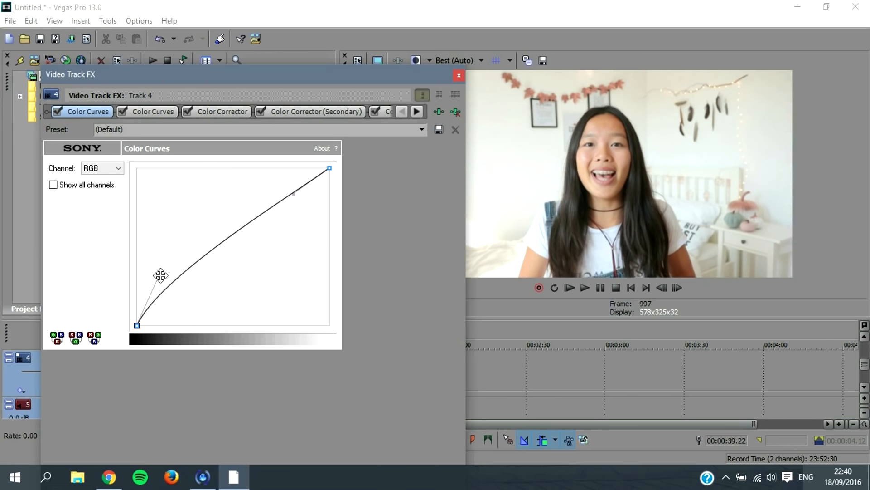
pyautogui.moveTo(160, 276); pyautogui.dragTo(174, 296)
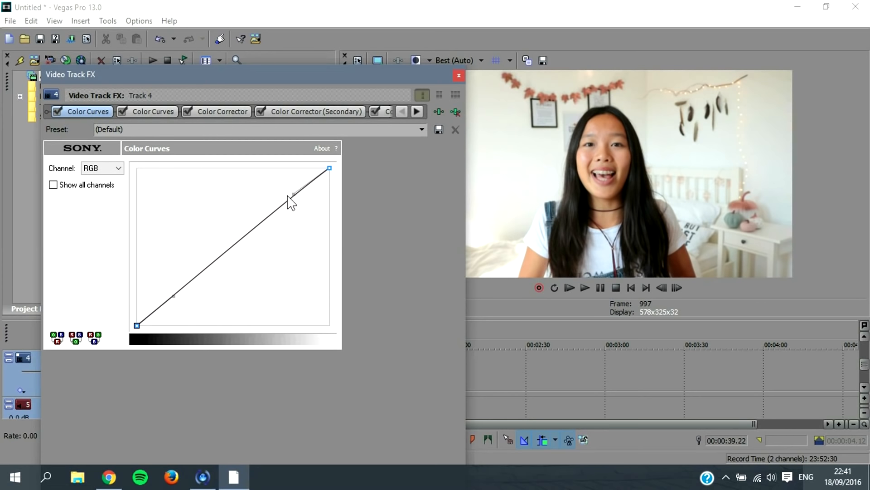
pyautogui.moveTo(293, 195); pyautogui.dragTo(285, 192)
# Switch the curve to the Green channel and pull its shadow handle slightly closer to the black point
pyautogui.click(118, 169)
pyautogui.click(118, 169)
pyautogui.click(118, 169)
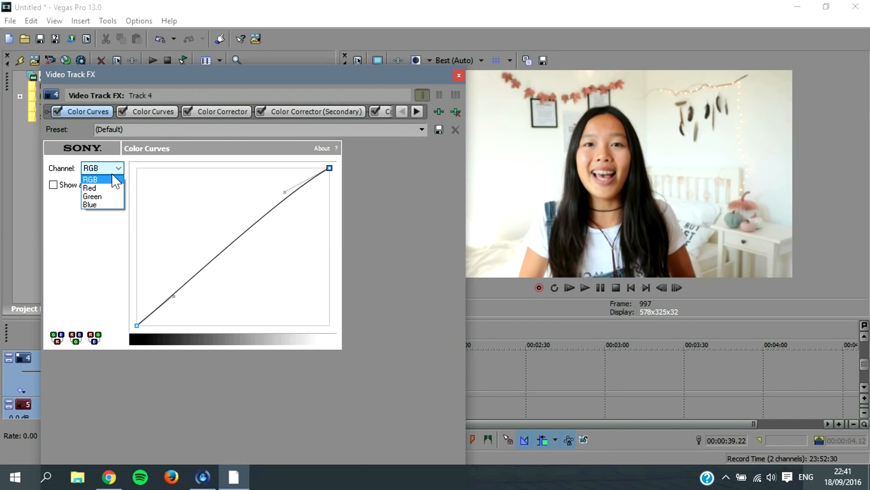
pyautogui.click(96, 196)
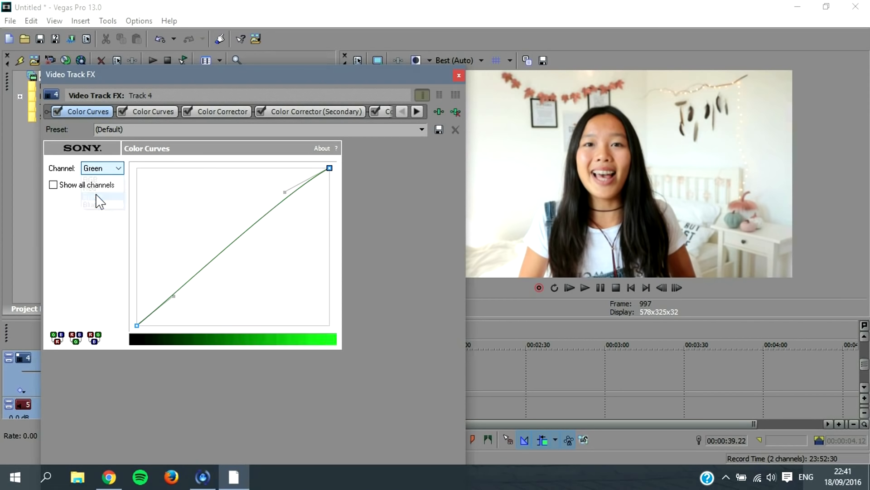
pyautogui.moveTo(172, 298)
pyautogui.mouseDown()
pyautogui.moveTo(142, 276)
pyautogui.moveTo(168, 300)
pyautogui.mouseUp()
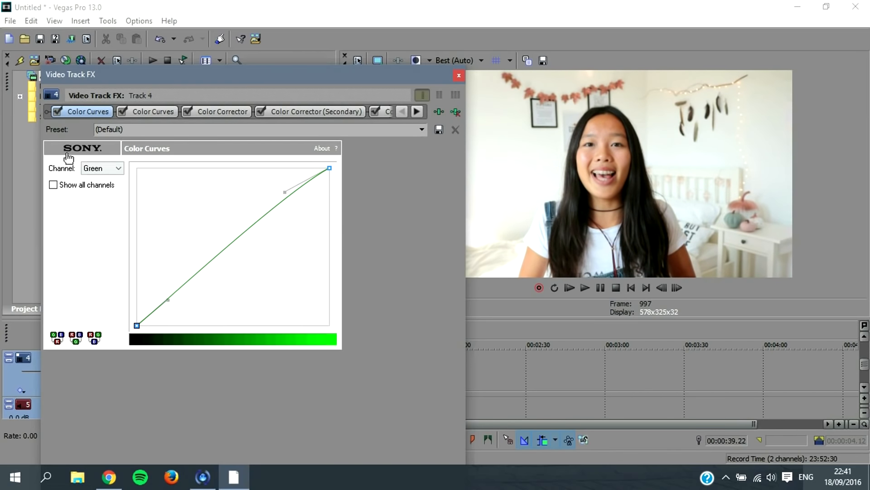
# Switch the curve to the Blue channel and move its shadow handle slightly away from the black point
pyautogui.click(98, 168)
pyautogui.click(92, 200)
pyautogui.click(100, 171)
pyautogui.click(111, 206)
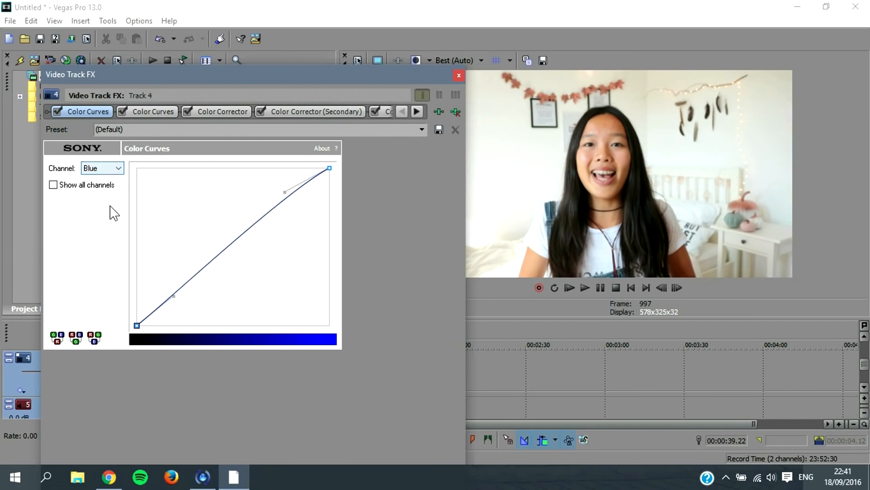
pyautogui.moveTo(174, 296)
pyautogui.mouseDown()
pyautogui.moveTo(187, 307)
pyautogui.moveTo(166, 285)
pyautogui.moveTo(176, 296)
pyautogui.mouseUp()
# Return the curve to the RGB channel and disable the duplicate second Color Curves effect
pyautogui.click(115, 170)
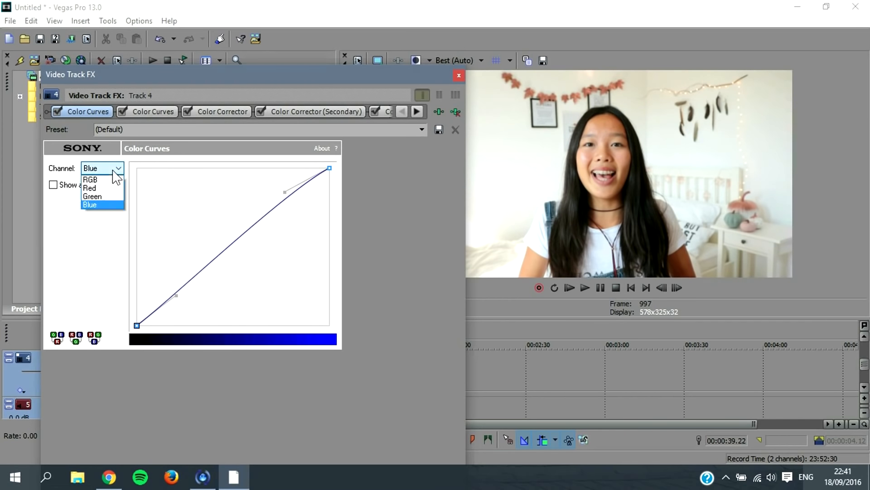
pyautogui.click(109, 179)
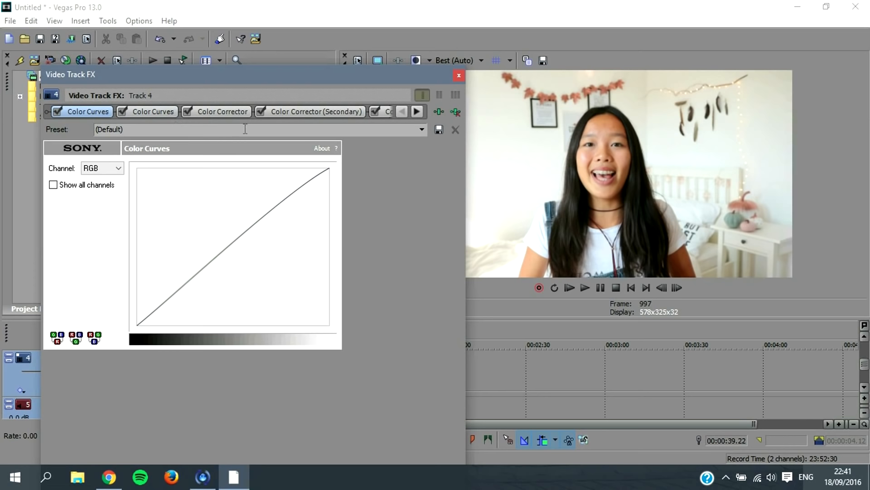
pyautogui.click(126, 111)
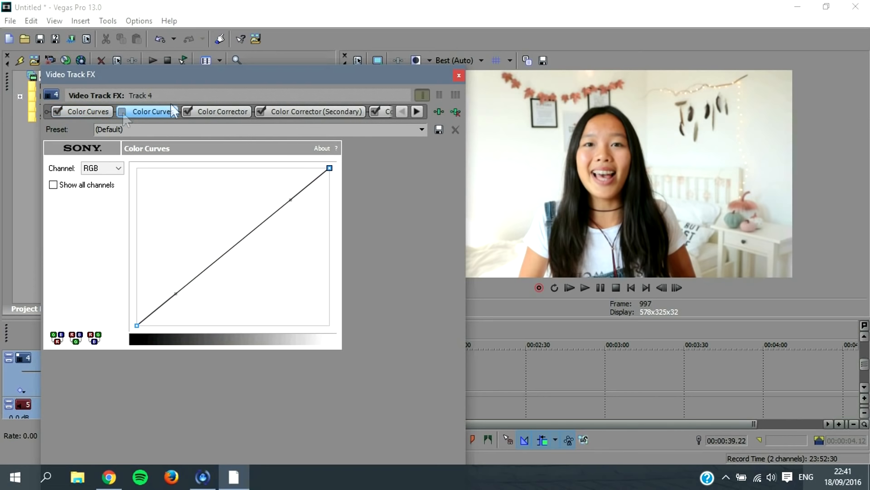
pyautogui.click(122, 111)
# Set the Color Corrector's High wheel to 180.0, 0.0333 and its Mid wheel to 270.0, 0.0794
pyautogui.click(232, 112)
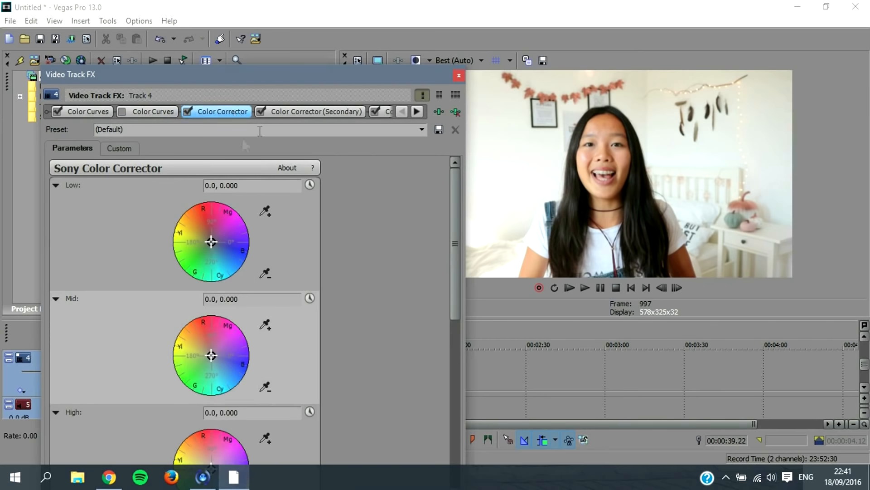
pyautogui.moveTo(457, 172); pyautogui.dragTo(451, 285)
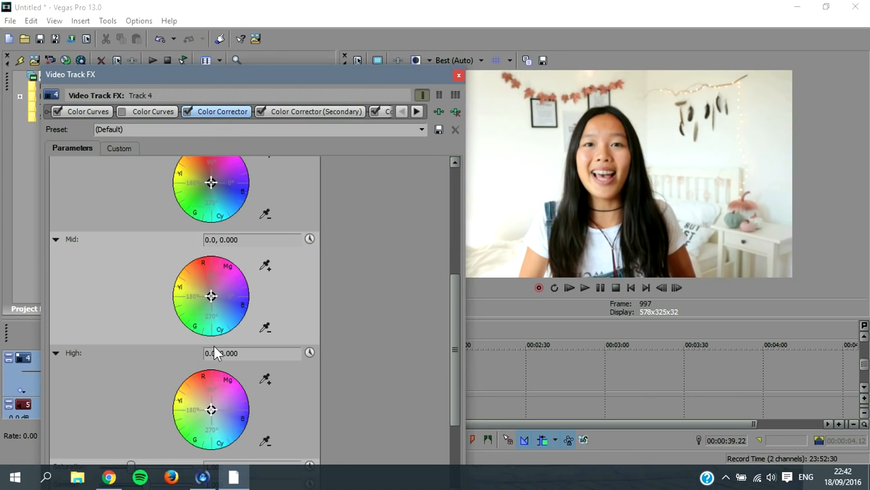
pyautogui.moveTo(209, 407)
pyautogui.mouseDown()
pyautogui.moveTo(219, 419)
pyautogui.moveTo(213, 409)
pyautogui.moveTo(209, 433)
pyautogui.moveTo(210, 409)
pyautogui.mouseUp()
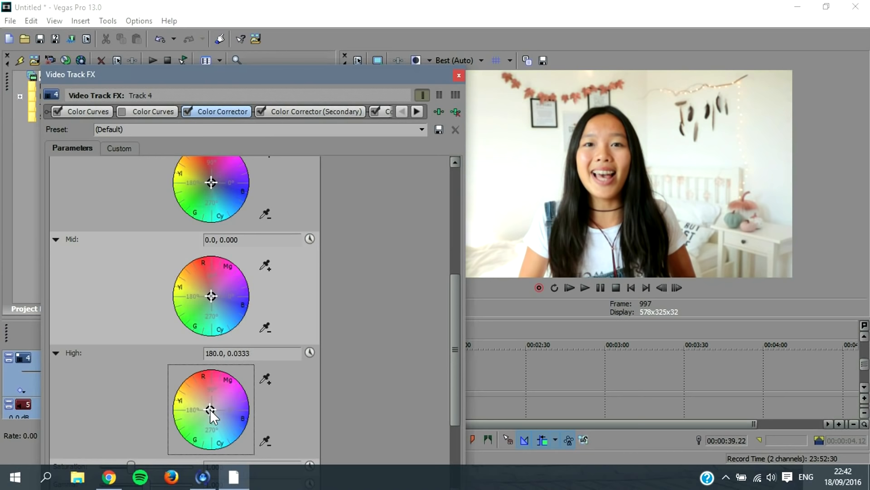
pyautogui.moveTo(207, 296)
pyautogui.mouseDown()
pyautogui.moveTo(224, 290)
pyautogui.moveTo(211, 298)
pyautogui.mouseUp()
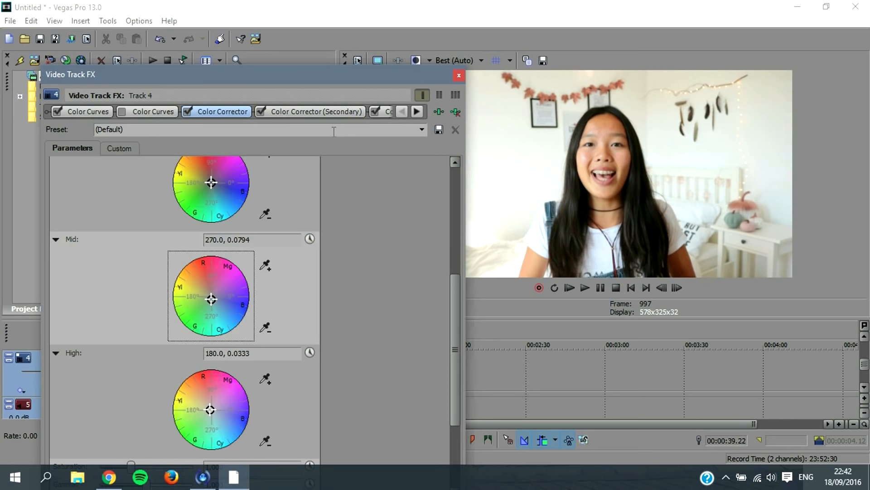
# In the first secondary color corrector, set Saturation to 1.184 and Gamma to 1.088, and close the track effects window
pyautogui.click(326, 112)
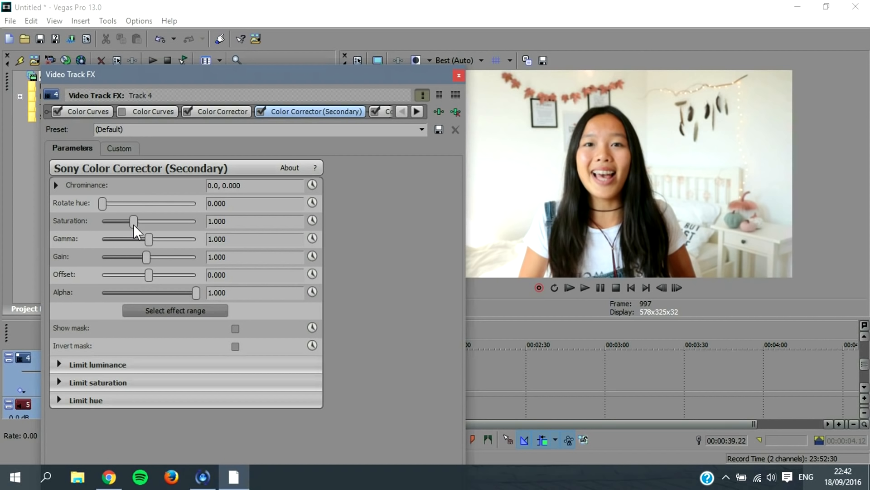
pyautogui.moveTo(133, 224); pyautogui.dragTo(139, 223)
pyautogui.moveTo(143, 221); pyautogui.dragTo(141, 222)
pyautogui.moveTo(140, 222)
pyautogui.mouseDown()
pyautogui.moveTo(132, 223)
pyautogui.moveTo(139, 219)
pyautogui.mouseUp()
pyautogui.moveTo(148, 238)
pyautogui.mouseDown()
pyautogui.moveTo(170, 242)
pyautogui.moveTo(152, 240)
pyautogui.mouseUp()
pyautogui.click(416, 112)
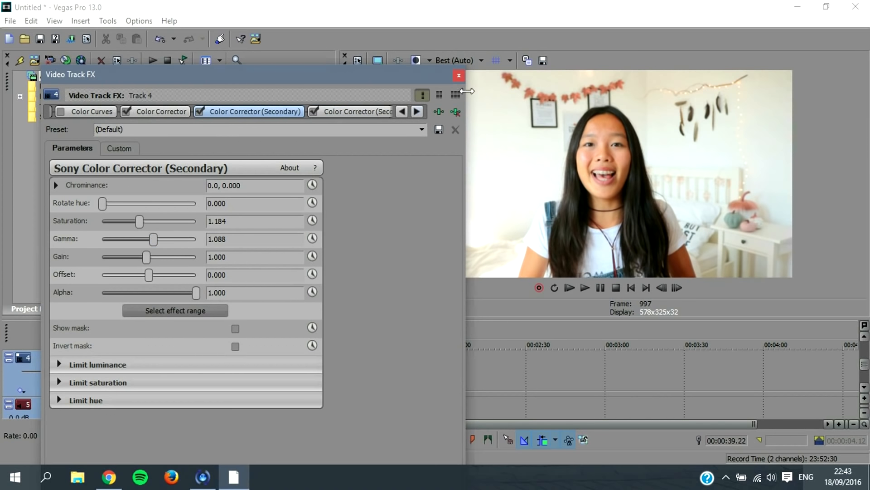
pyautogui.click(459, 75)
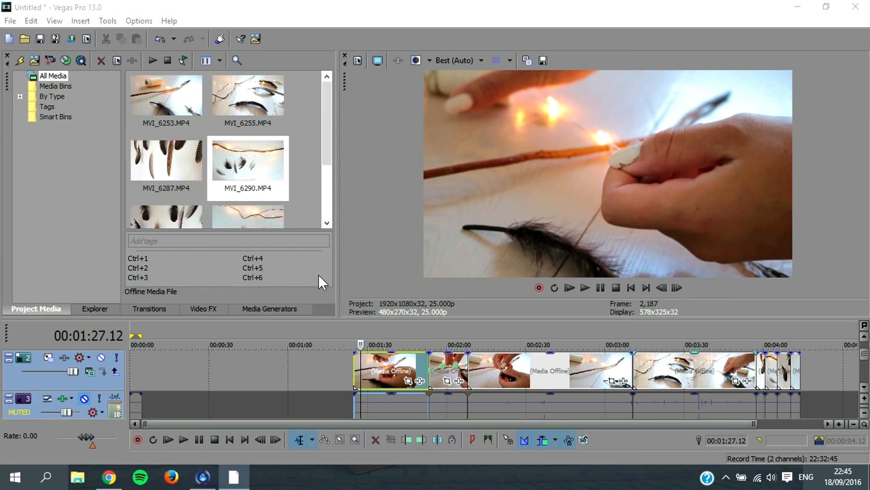
# Add a (Legacy) Text title with the Heavy Outline preset on a new track above the footage, starting near 00:01:27
pyautogui.click(244, 304)
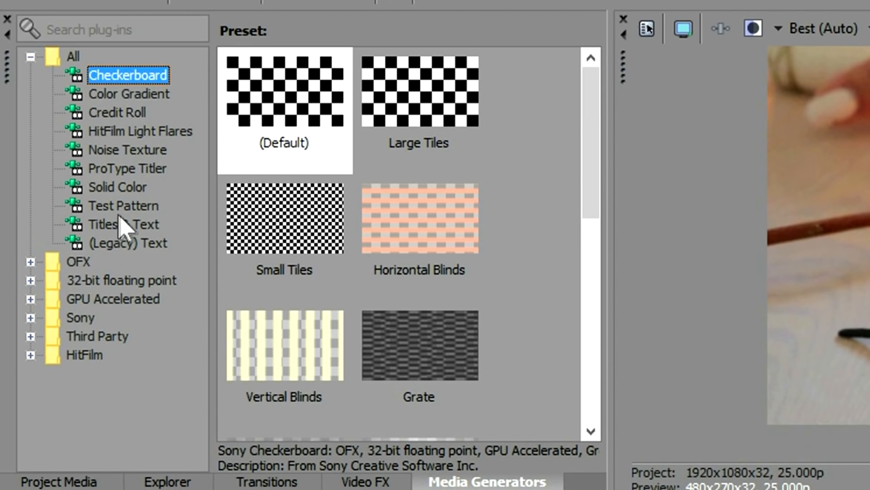
pyautogui.click(130, 249)
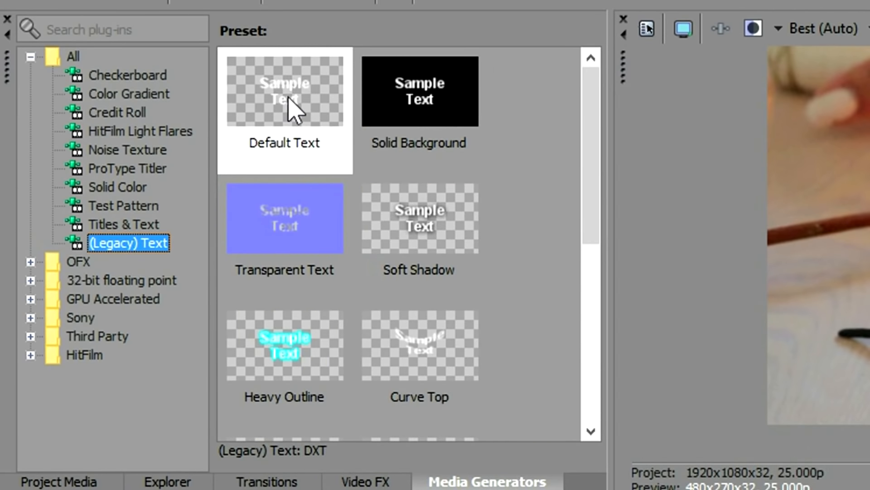
pyautogui.click(297, 349)
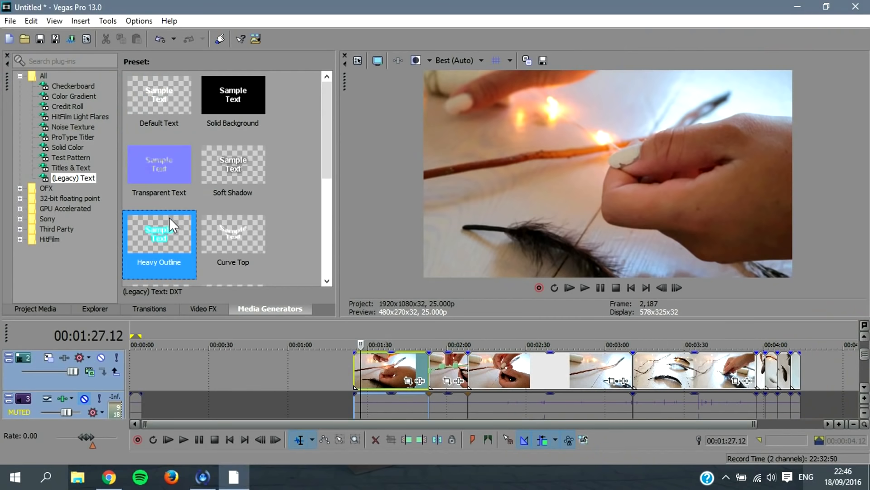
pyautogui.moveTo(345, 364); pyautogui.dragTo(327, 359)
pyautogui.moveTo(183, 241); pyautogui.dragTo(342, 333)
pyautogui.moveTo(359, 338); pyautogui.dragTo(366, 341)
pyautogui.moveTo(365, 339); pyautogui.dragTo(366, 339)
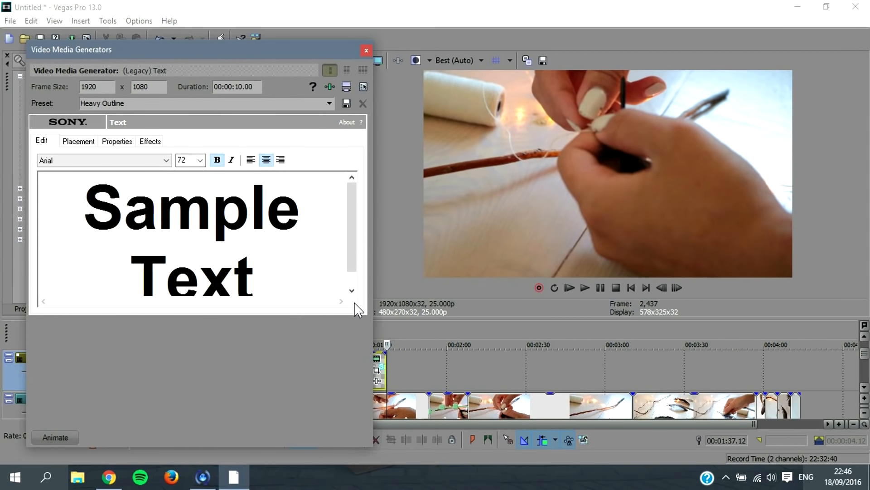
# Replace the sample text in the title with "DIY fall room decor"
pyautogui.click(288, 272)
pyautogui.press('BackSpace')
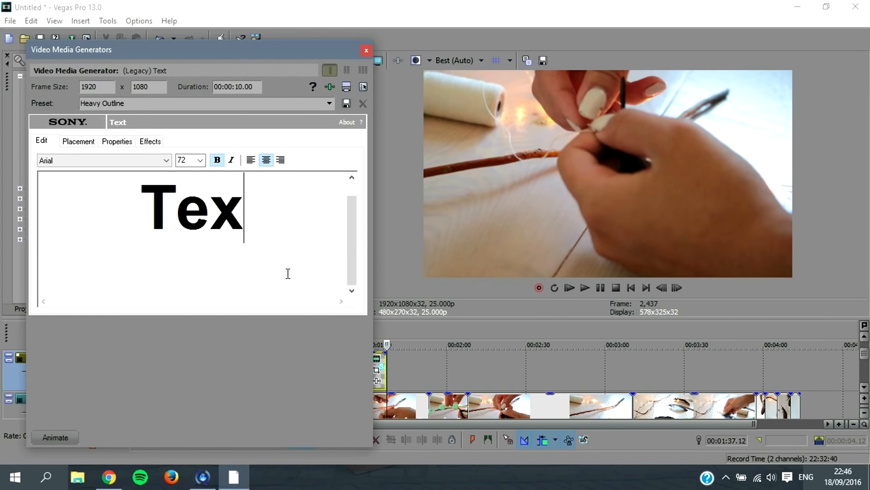
pyautogui.press('BackSpace')
pyautogui.press('BackSpace')
pyautogui.press('BackSpace')
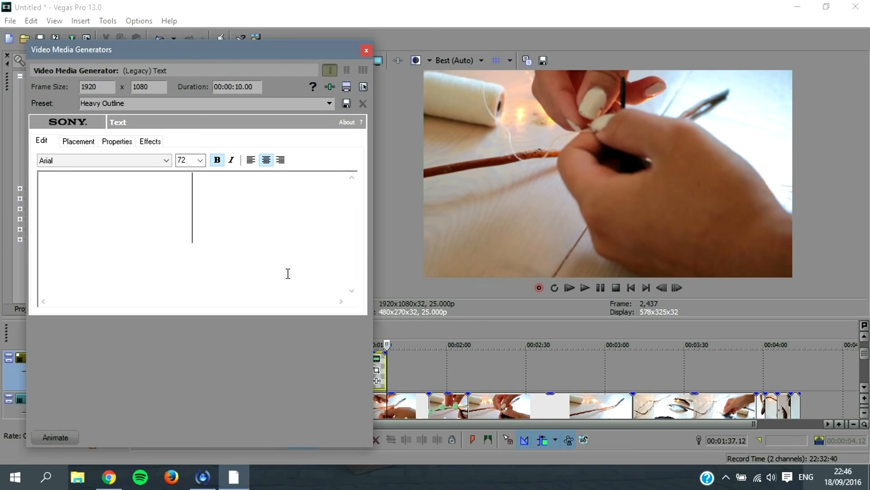
pyautogui.write('DIY')
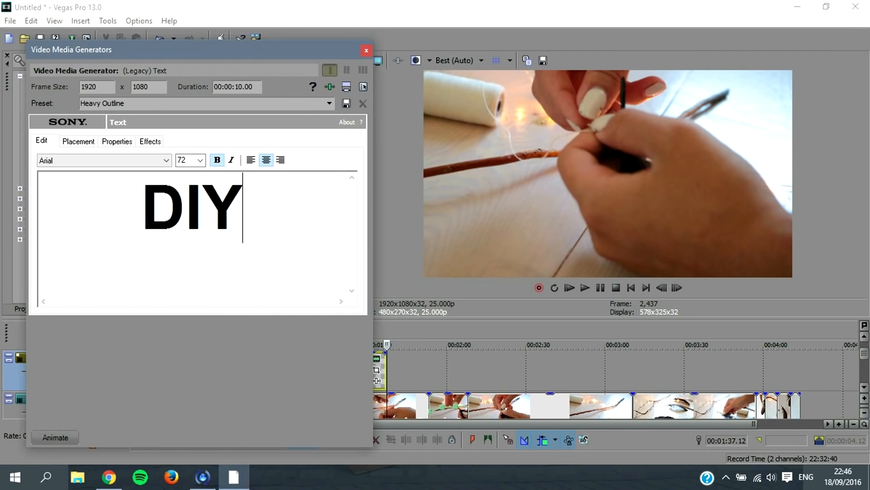
pyautogui.write(' fall room decor')
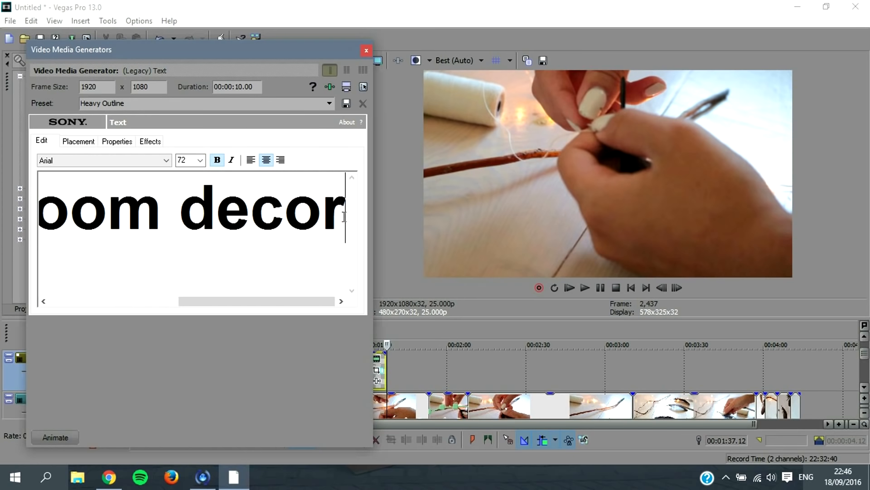
# Set the font of the whole title text to Bebas Neue
pyautogui.moveTo(344, 218); pyautogui.dragTo(37, 222)
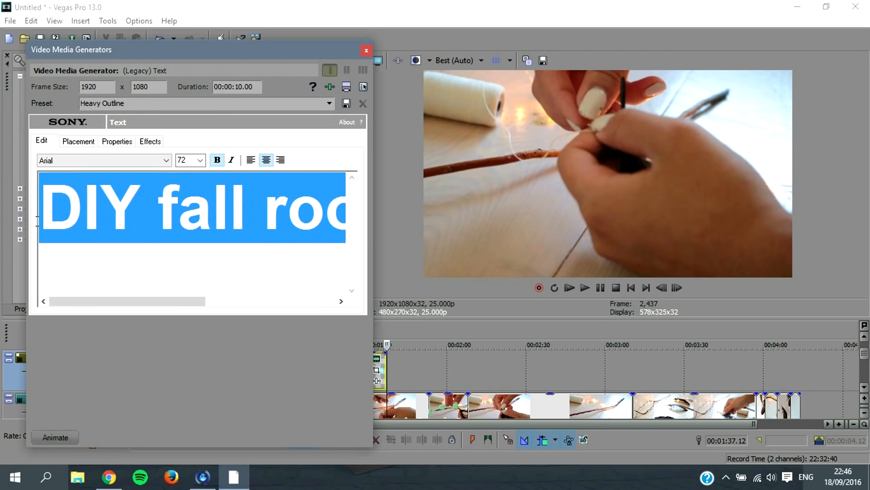
pyautogui.click(108, 161)
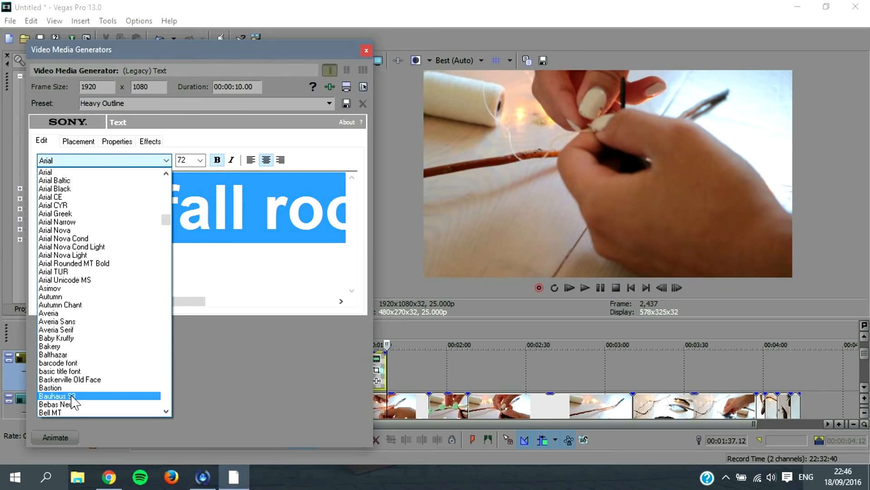
pyautogui.moveTo(167, 221); pyautogui.dragTo(162, 247)
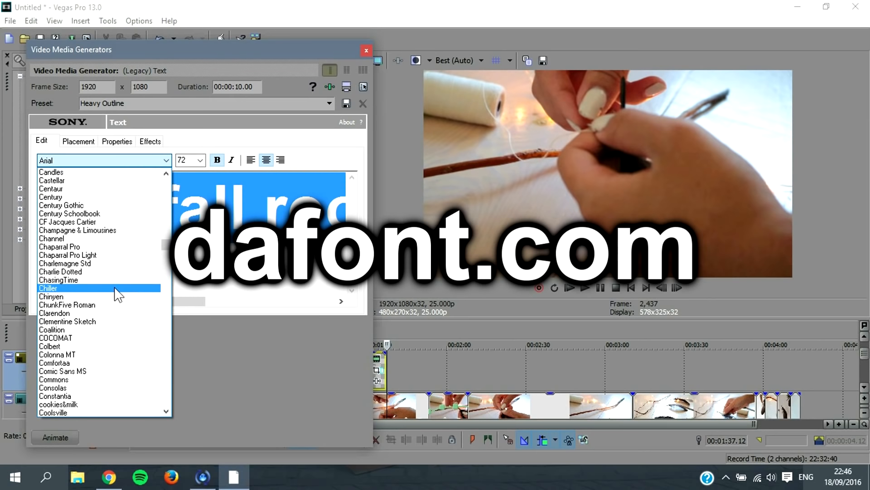
pyautogui.moveTo(165, 242)
pyautogui.mouseDown()
pyautogui.moveTo(152, 271)
pyautogui.moveTo(163, 285)
pyautogui.moveTo(165, 257)
pyautogui.mouseUp()
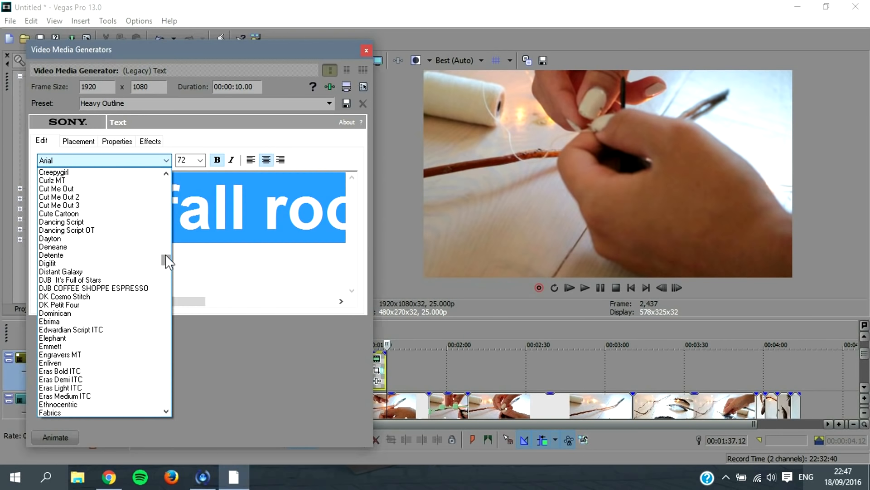
pyautogui.moveTo(167, 256); pyautogui.dragTo(170, 224)
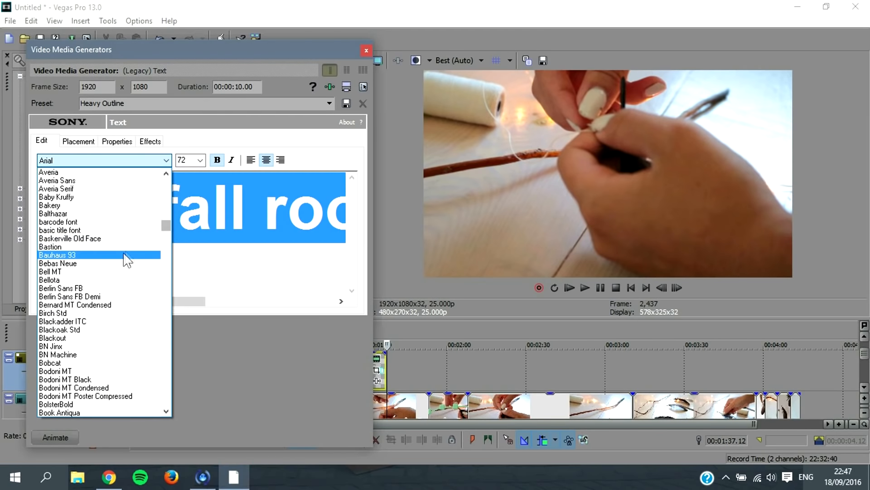
pyautogui.click(121, 263)
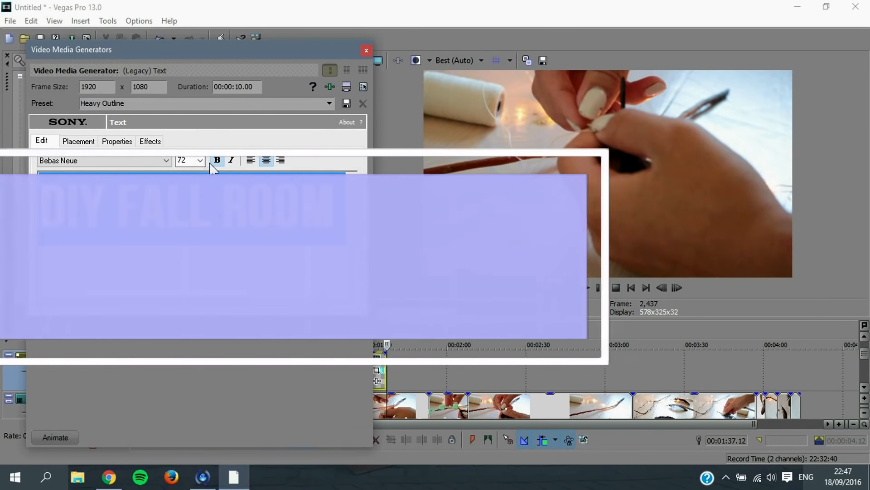
# Try size 36 for the title, preview it over the footage at 00:01:30.03, and set the size to 72
pyautogui.click(200, 160)
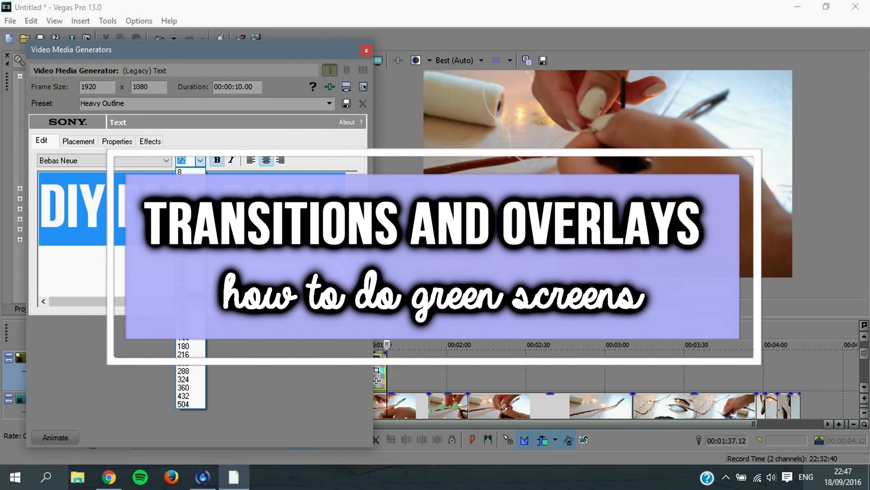
pyautogui.click(190, 274)
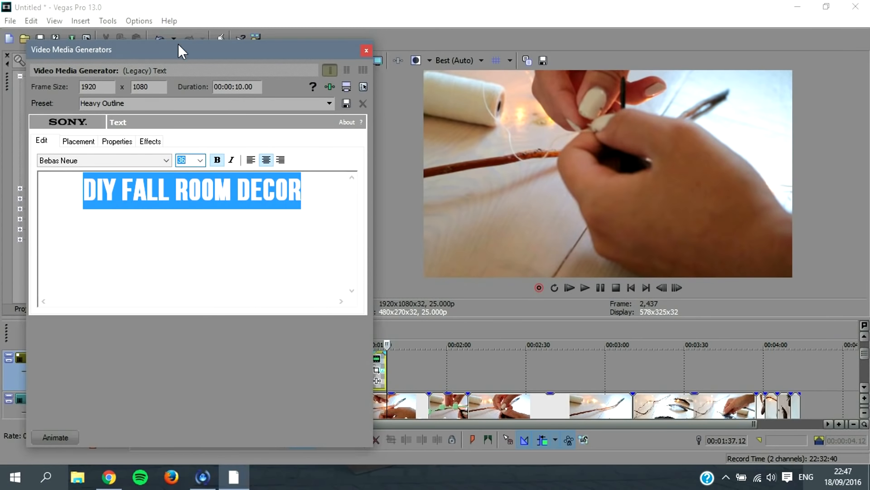
pyautogui.moveTo(177, 43); pyautogui.dragTo(140, 32)
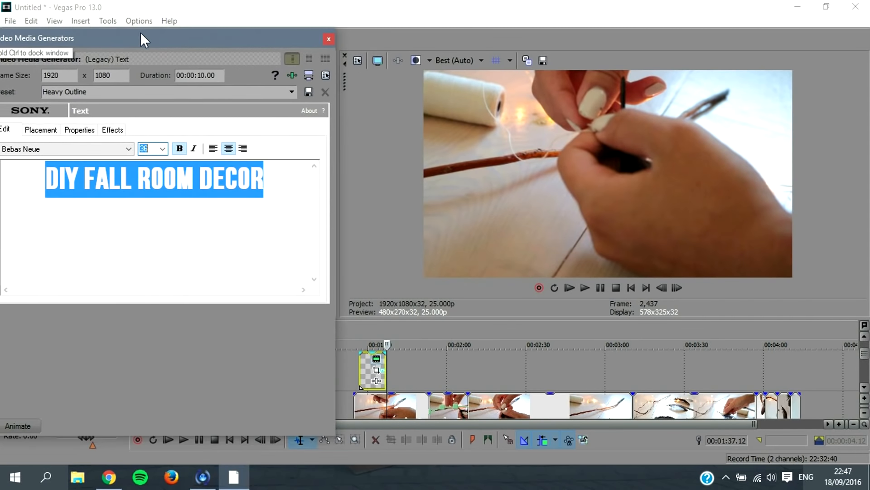
pyautogui.click(368, 378)
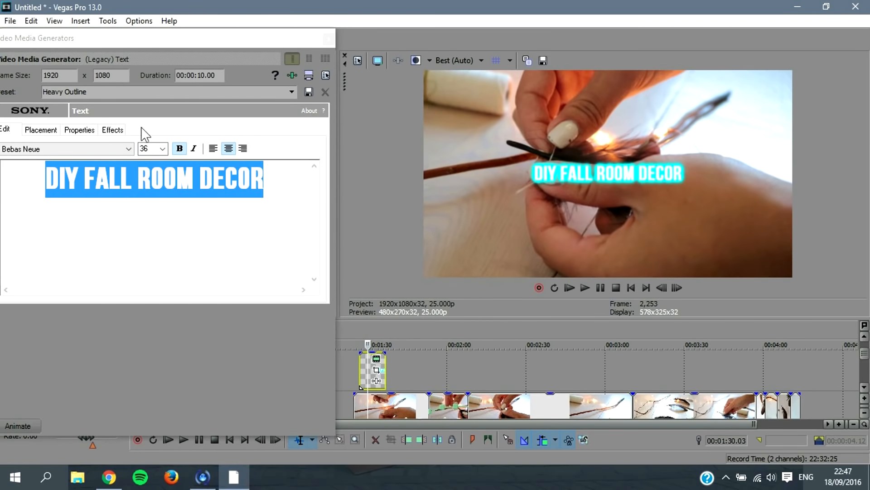
pyautogui.click(162, 149)
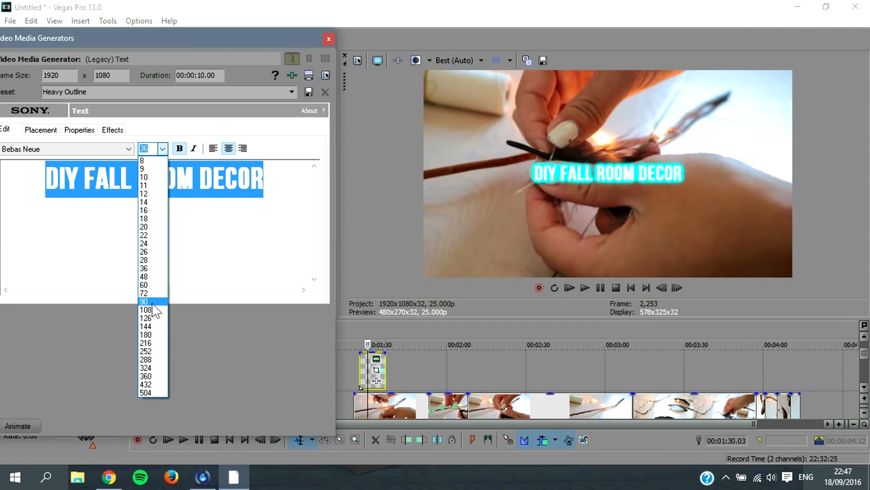
pyautogui.click(144, 293)
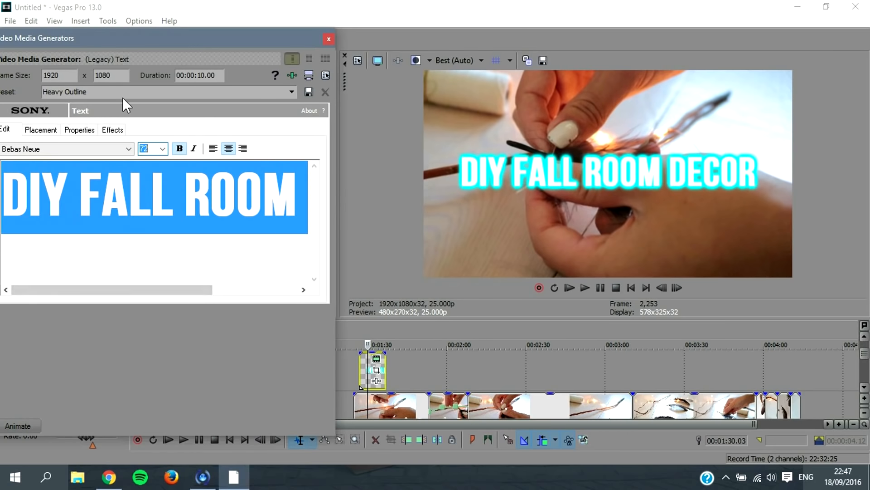
# Try lowering the red value of the title's text color to 180, and restore it to 255
pyautogui.click(46, 132)
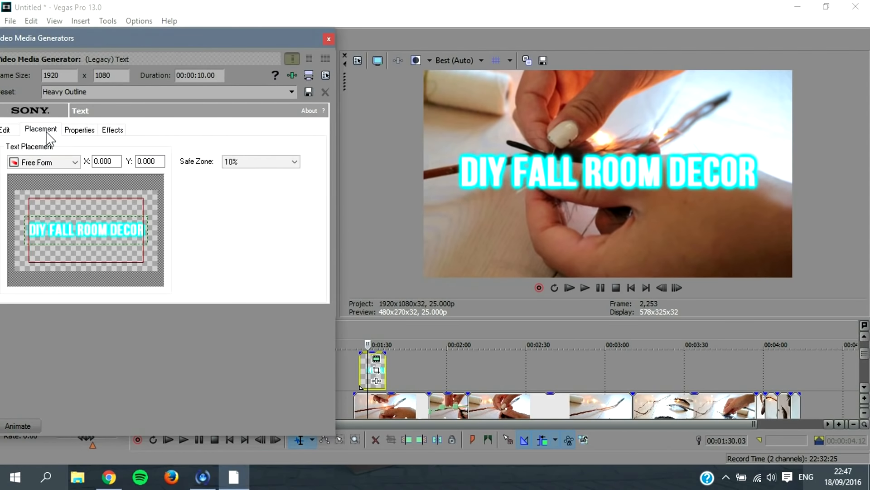
pyautogui.click(80, 130)
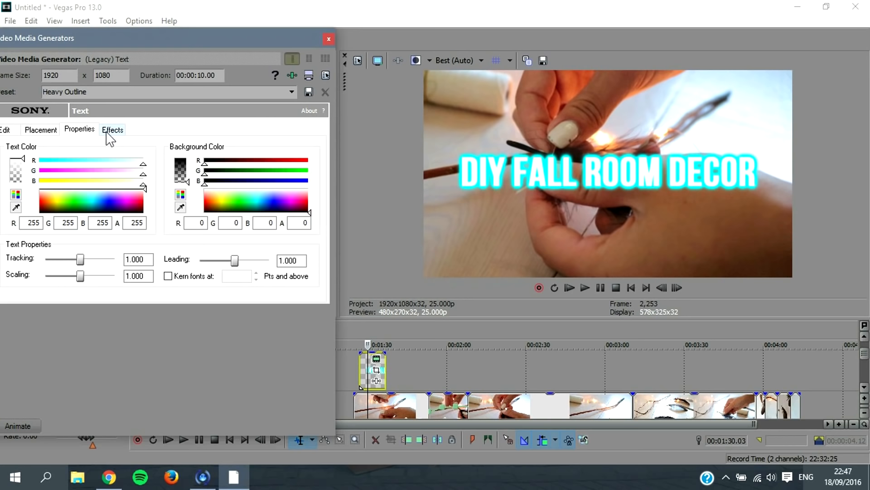
pyautogui.click(110, 162)
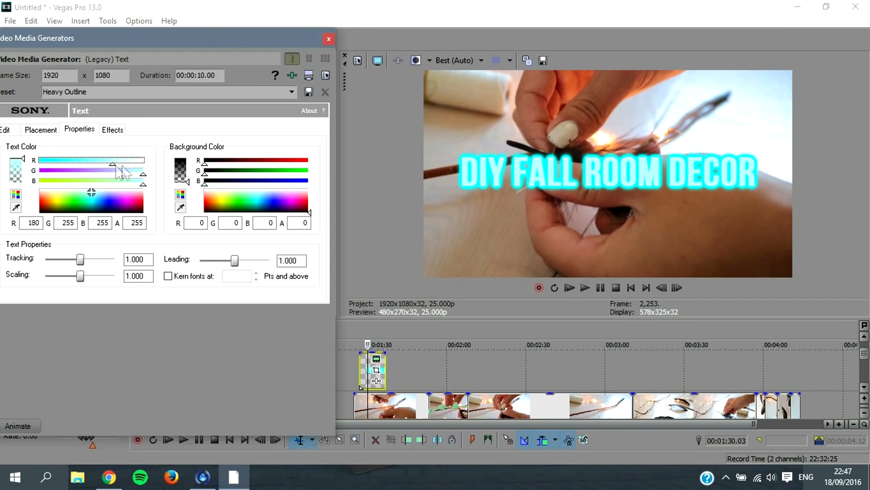
pyautogui.moveTo(105, 164); pyautogui.dragTo(150, 160)
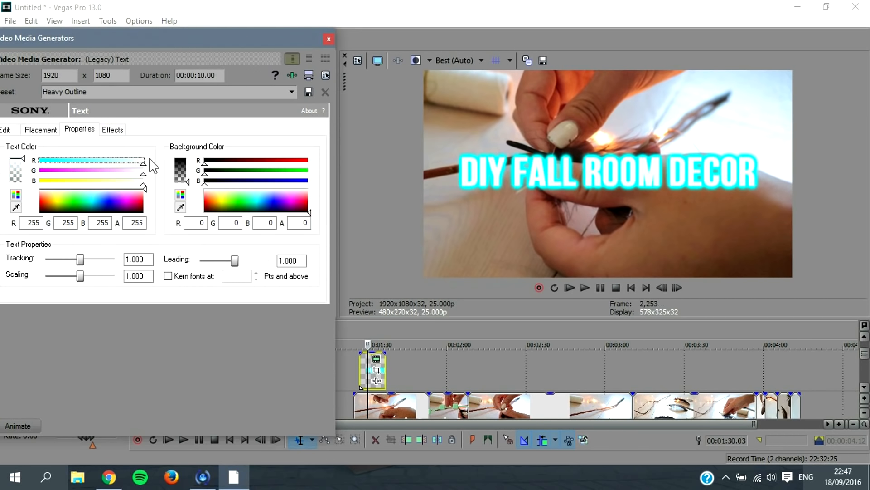
# Change the title's outline color to purple with RGB 159, 0, 180, and close the text generator window
pyautogui.click(113, 130)
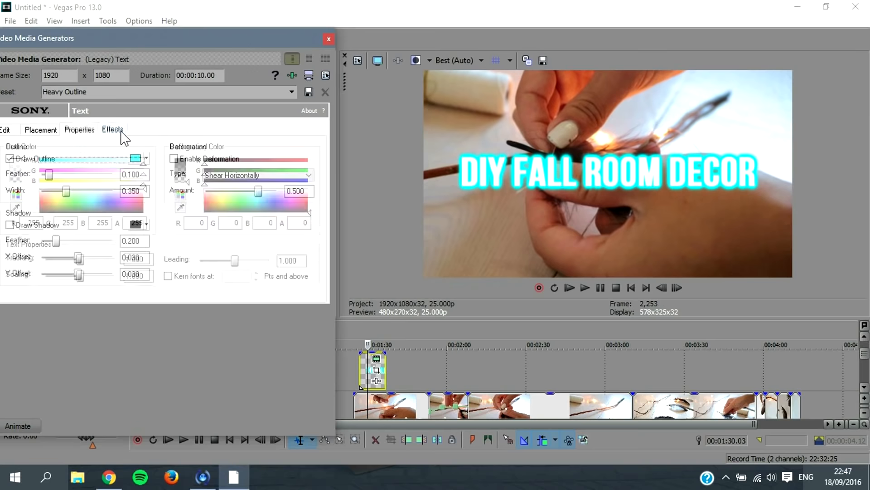
pyautogui.click(146, 158)
pyautogui.click(236, 212)
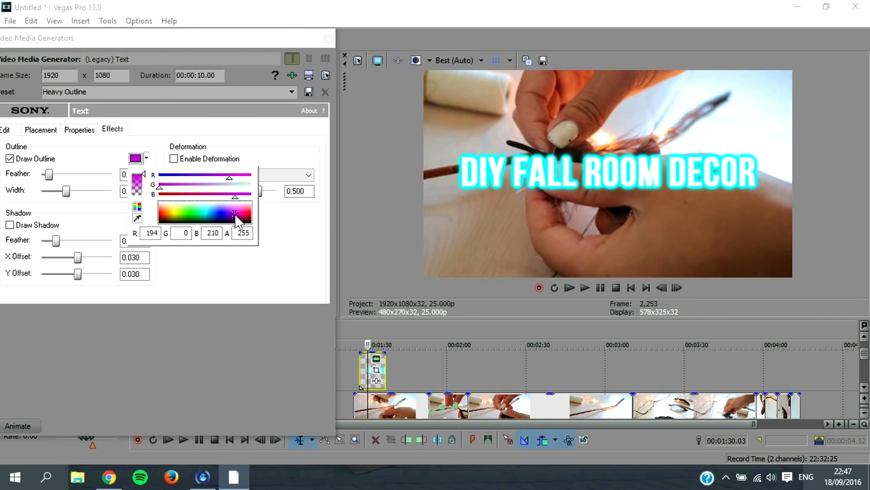
pyautogui.moveTo(237, 214); pyautogui.dragTo(235, 215)
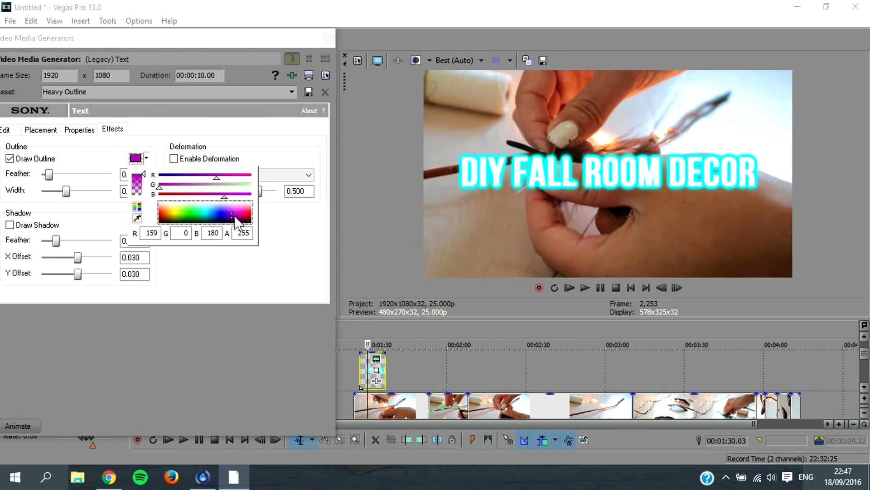
pyautogui.click(260, 220)
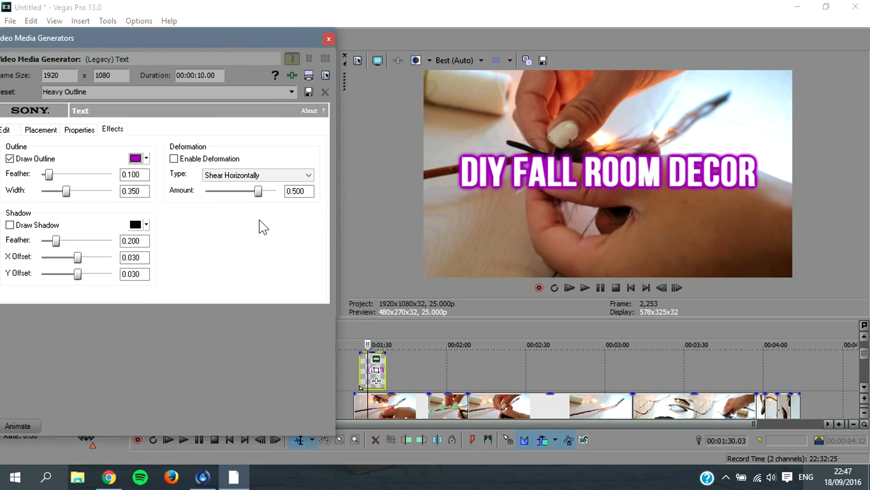
pyautogui.click(327, 37)
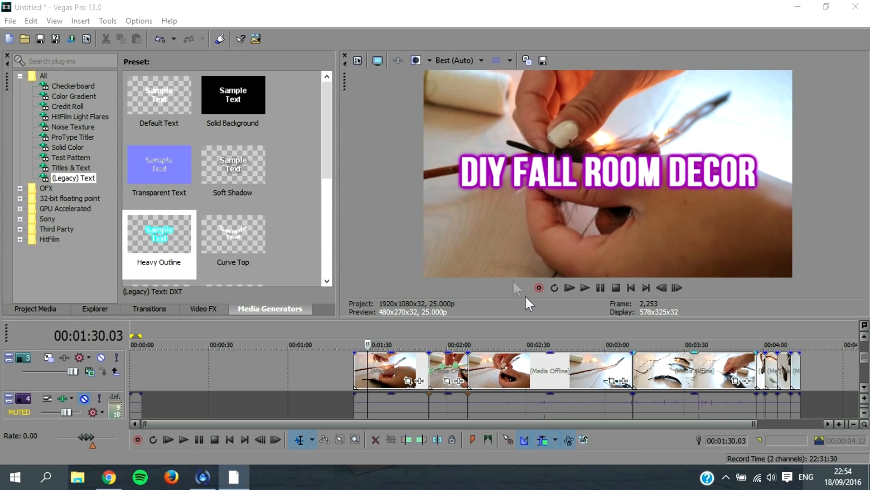
# Move the clip starting near 00:03:10 earlier so it overlaps the preceding clip in a crossfade of about 3 seconds 15 frames
pyautogui.click(618, 369)
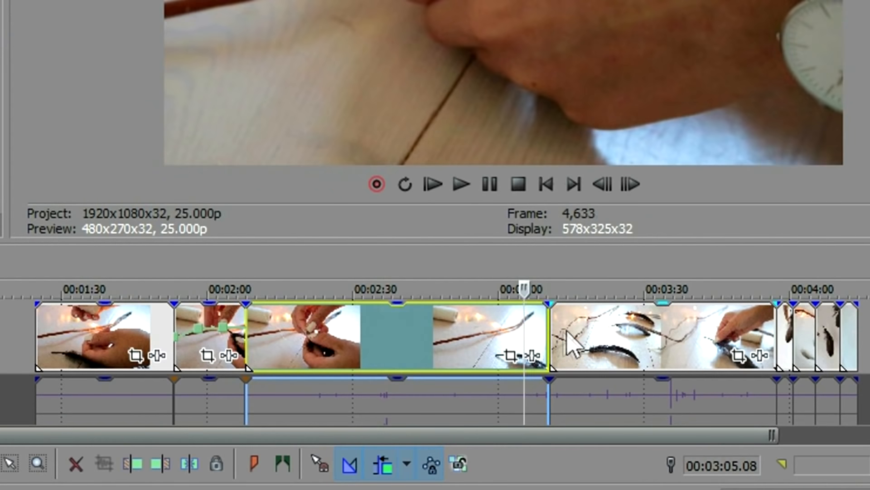
pyautogui.click(644, 373)
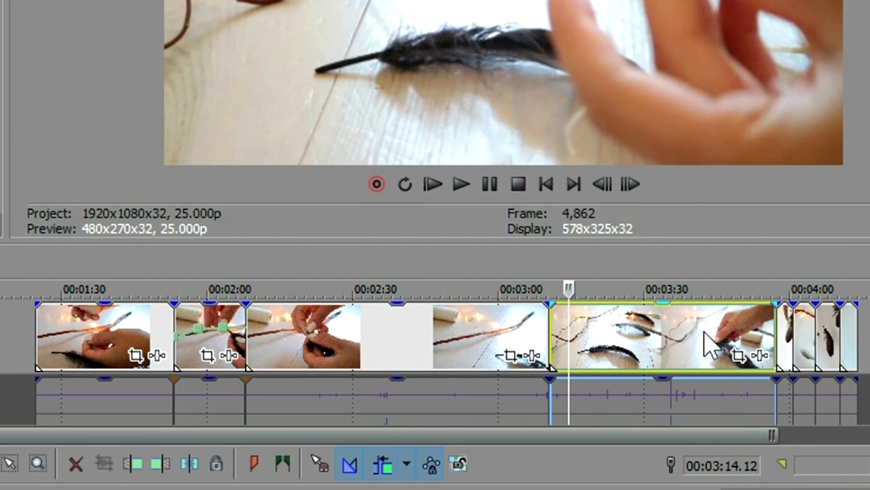
pyautogui.moveTo(707, 347); pyautogui.dragTo(653, 350)
pyautogui.click(686, 345)
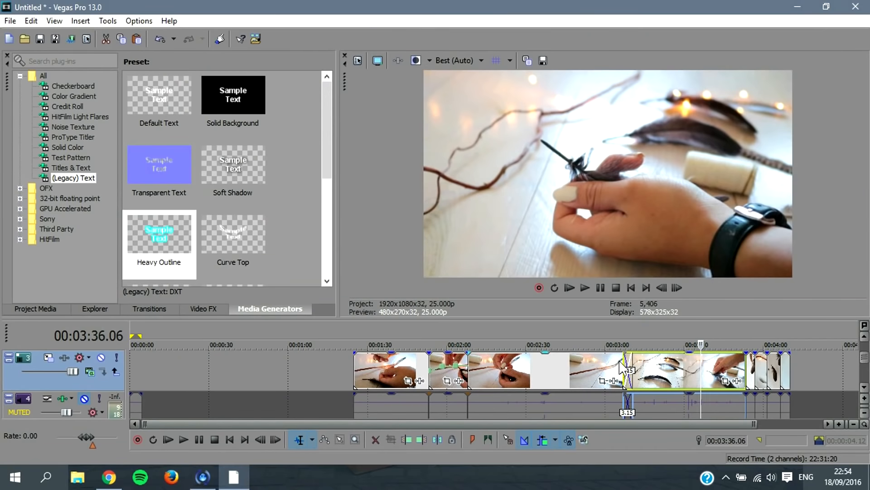
# Apply the Simple preset of the 3D Blinds transition to the crossfade after 00:03:05, close its settings window, and preview the transition
pyautogui.scroll(2, 629, 379)
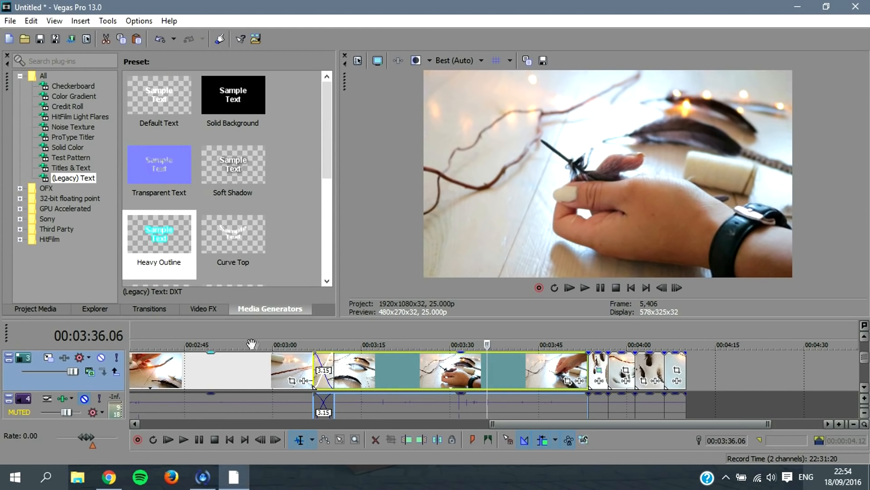
pyautogui.click(150, 311)
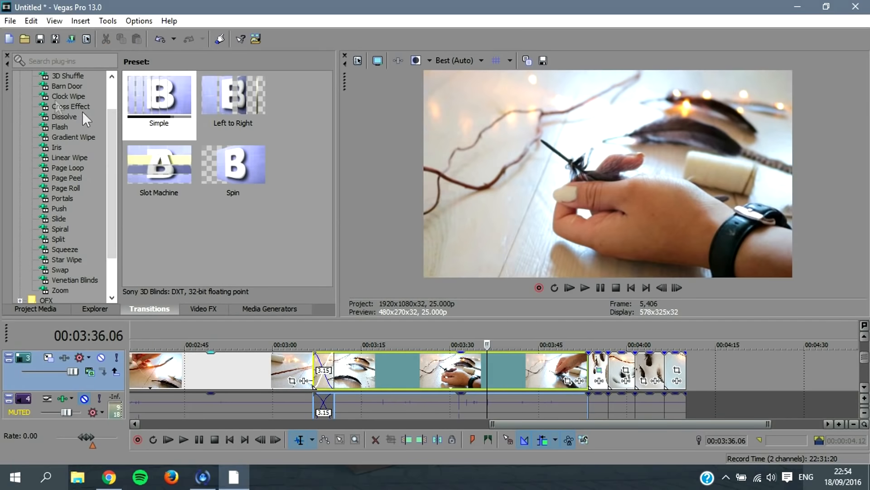
pyautogui.moveTo(112, 181); pyautogui.dragTo(108, 147)
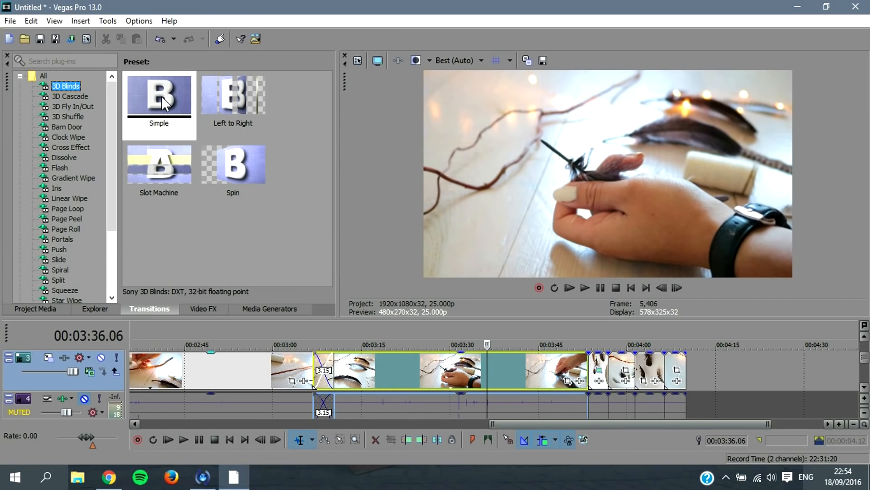
pyautogui.moveTo(161, 96); pyautogui.dragTo(321, 369)
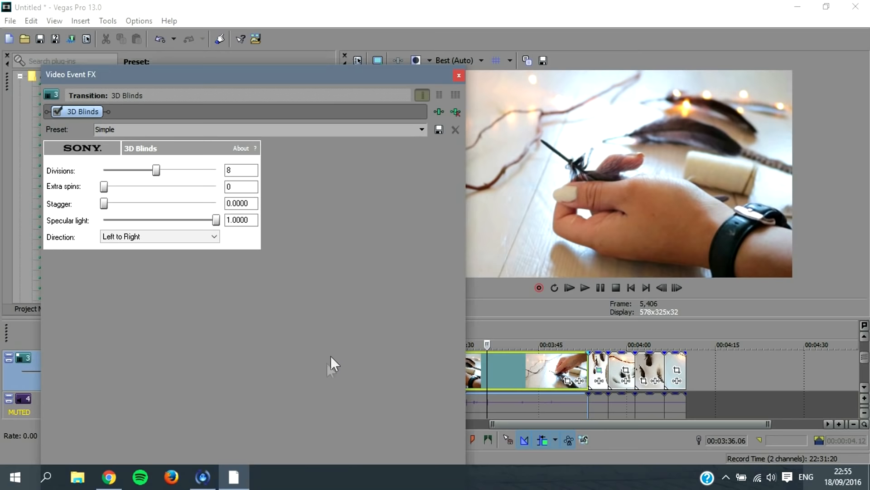
pyautogui.click(458, 76)
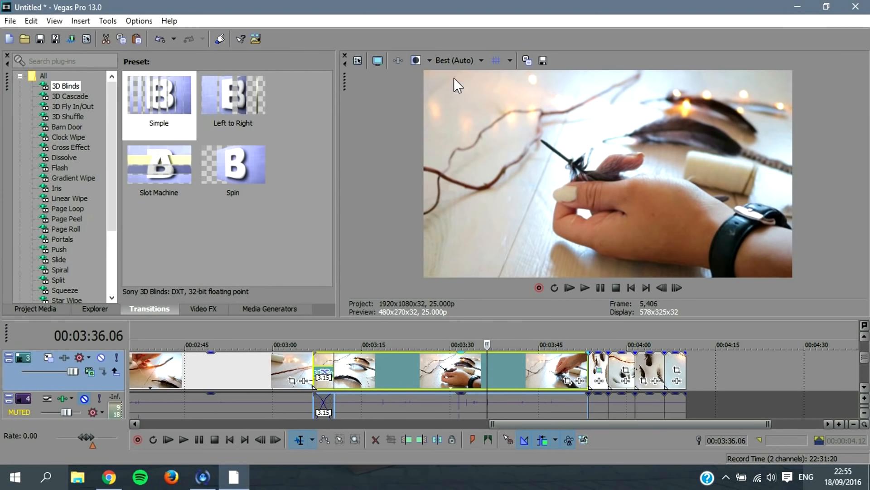
pyautogui.click(308, 370)
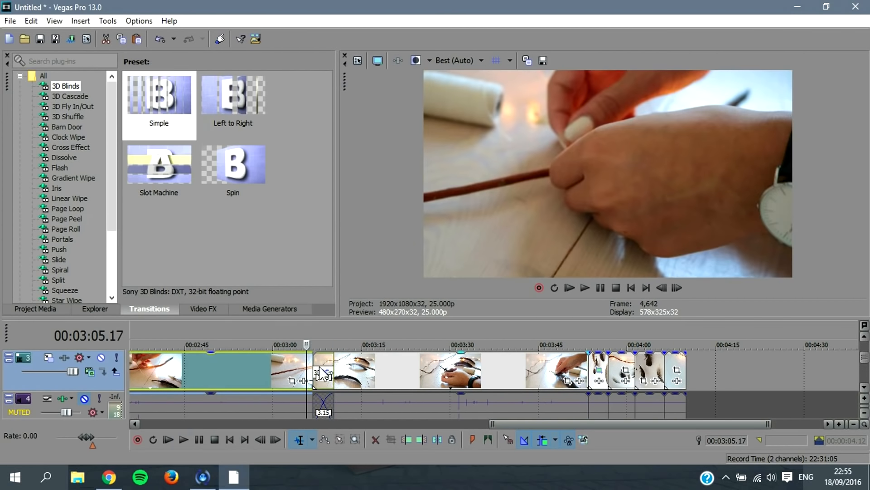
pyautogui.click(350, 369)
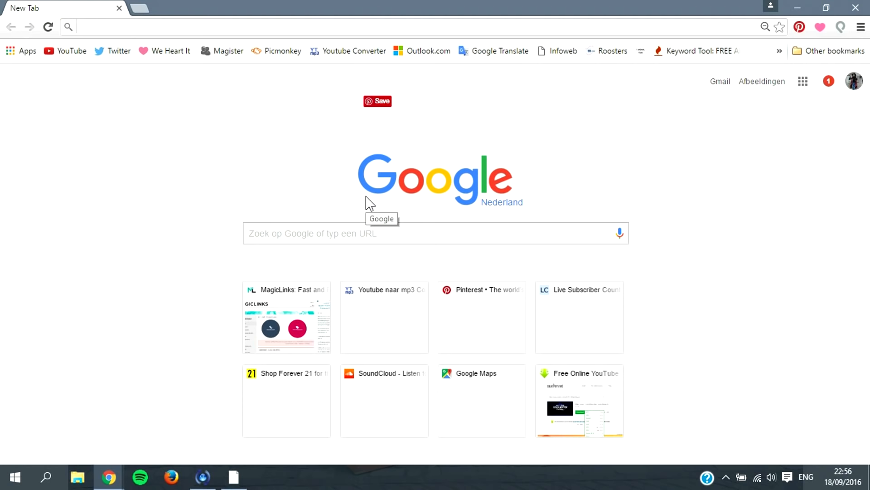
# Switch to Chrome, open youtube.com, and search for "gabrielle marie"
pyautogui.write('youtube.com')
pyautogui.press('Return')
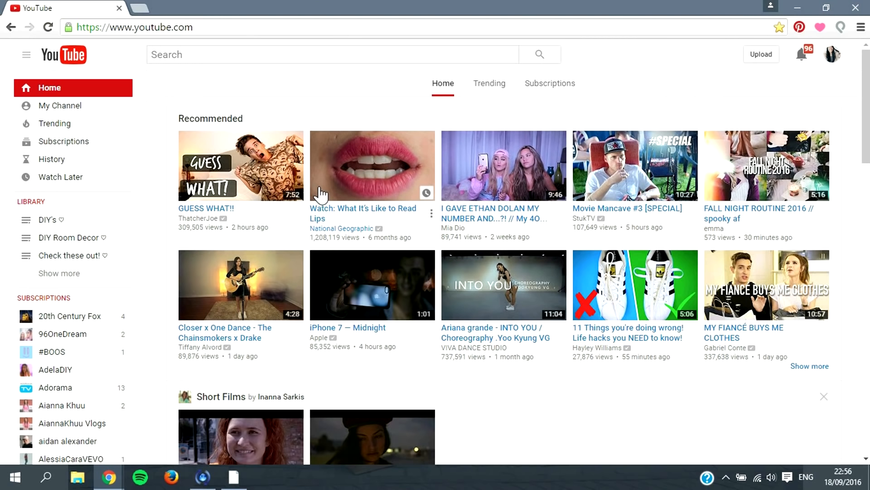
pyautogui.write('gabriell')
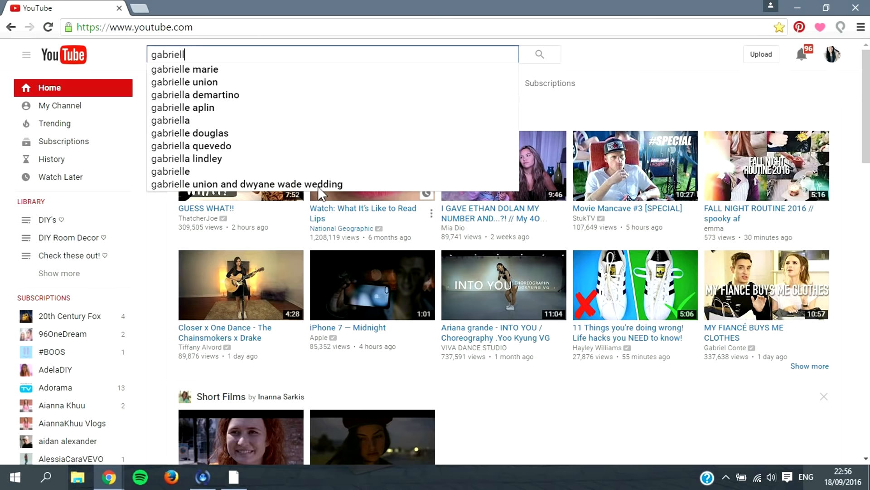
pyautogui.write('e marie')
pyautogui.press('Return')
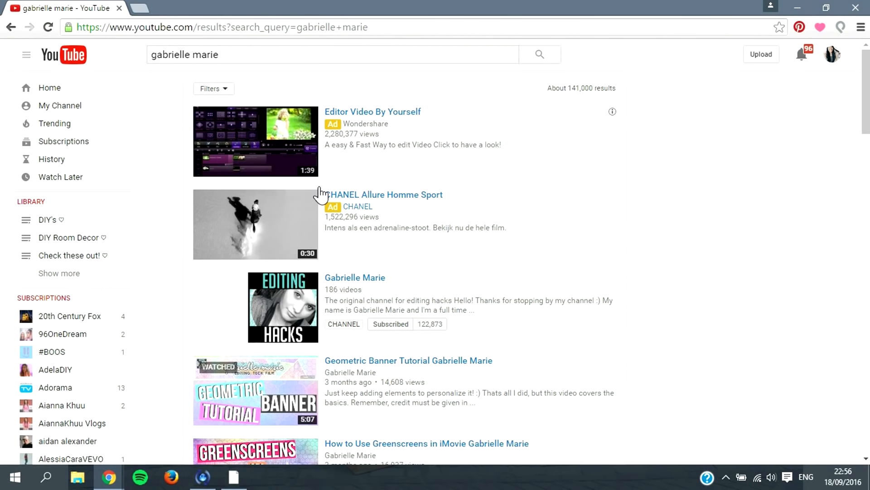
# Open the Gabrielle Marie channel from the search results and look through the uploads and playlists on its home page
pyautogui.scroll(-2, 510, 200)
pyautogui.scroll(-1, 510, 199)
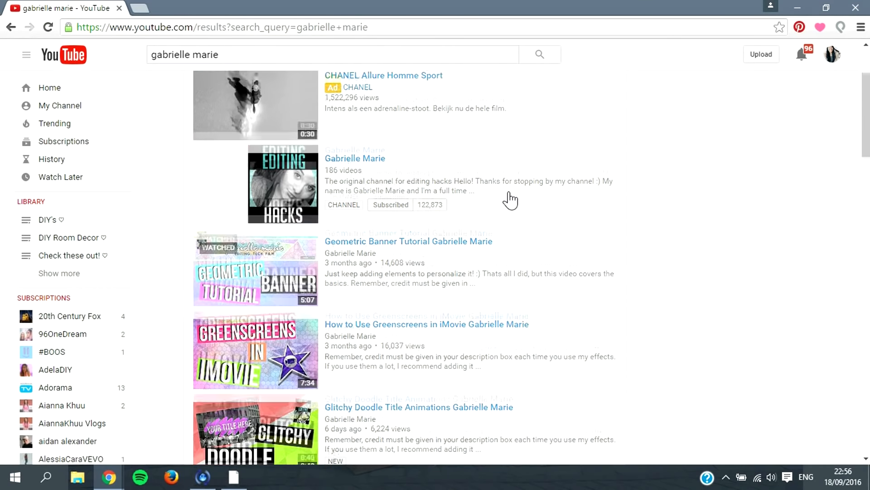
pyautogui.click(311, 182)
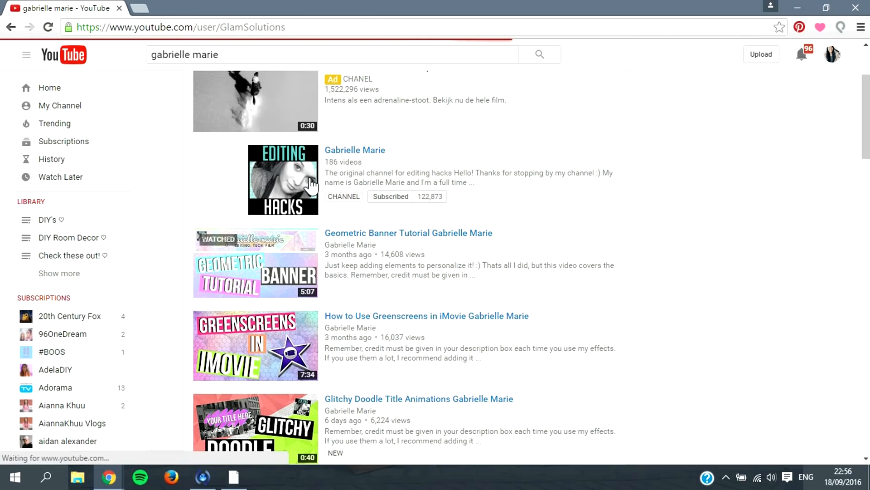
pyautogui.scroll(-3, 558, 218)
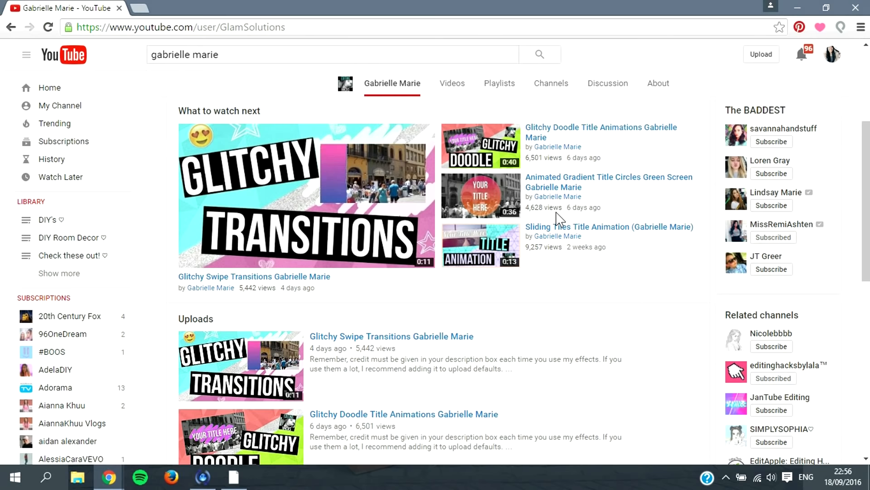
pyautogui.scroll(-3, 560, 221)
pyautogui.scroll(-1, 560, 220)
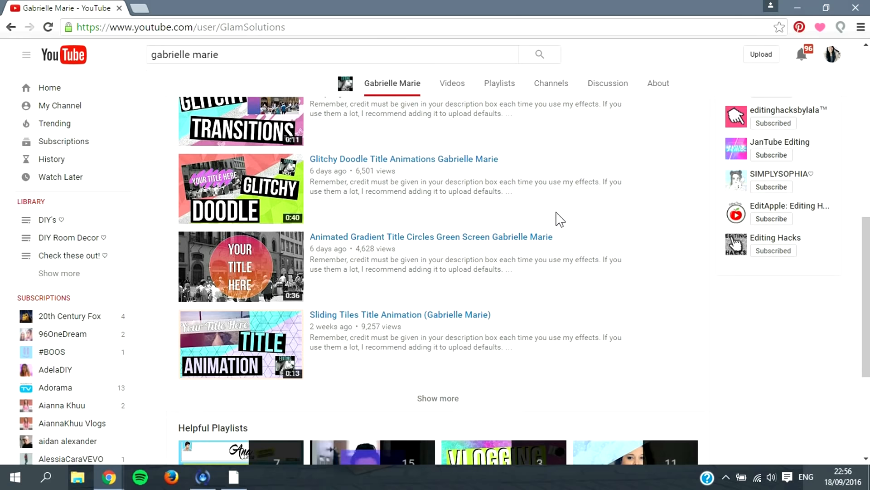
pyautogui.scroll(-3, 560, 219)
pyautogui.scroll(15, 560, 220)
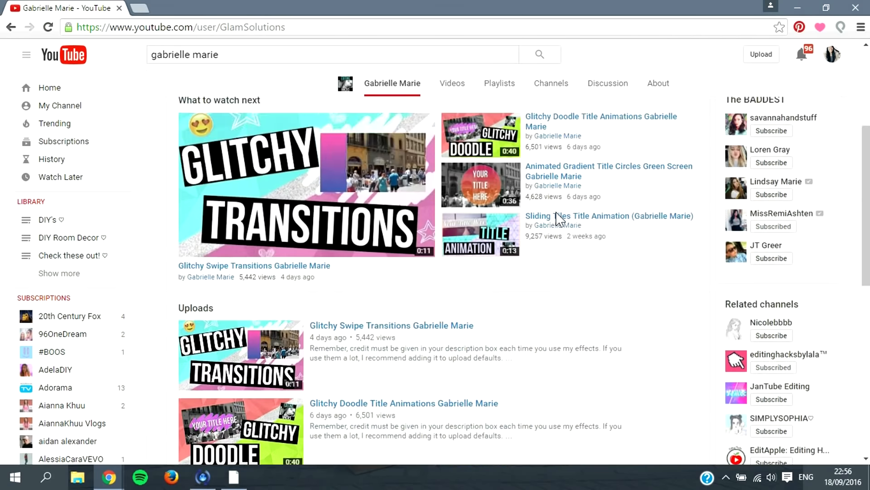
# Open the "Kaleidoscope Green Screen Transitions" video from the channel's videos, pause it, and copy its web address
pyautogui.click(243, 180)
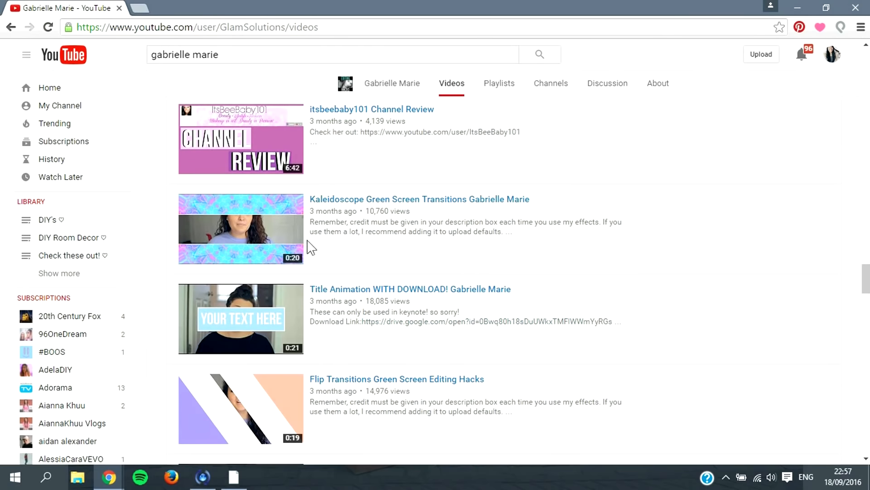
pyautogui.click(280, 207)
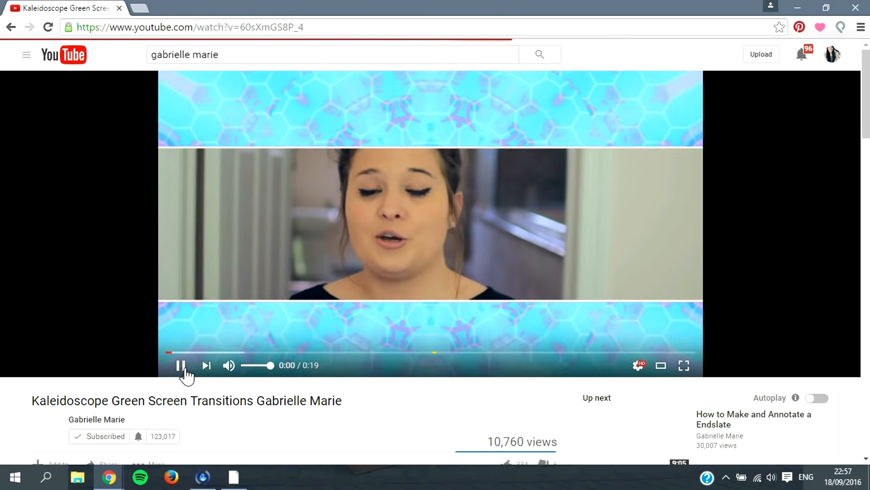
pyautogui.click(181, 366)
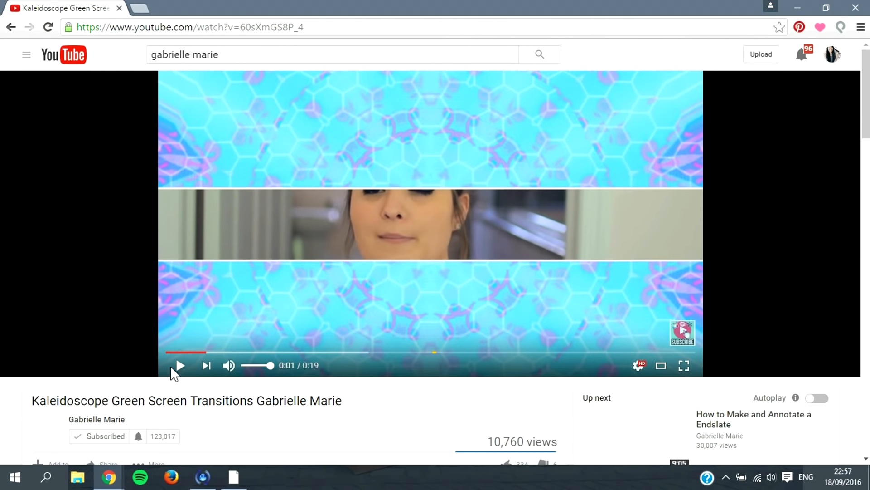
pyautogui.click(220, 22)
pyautogui.hotkey('ctrl', 'c')
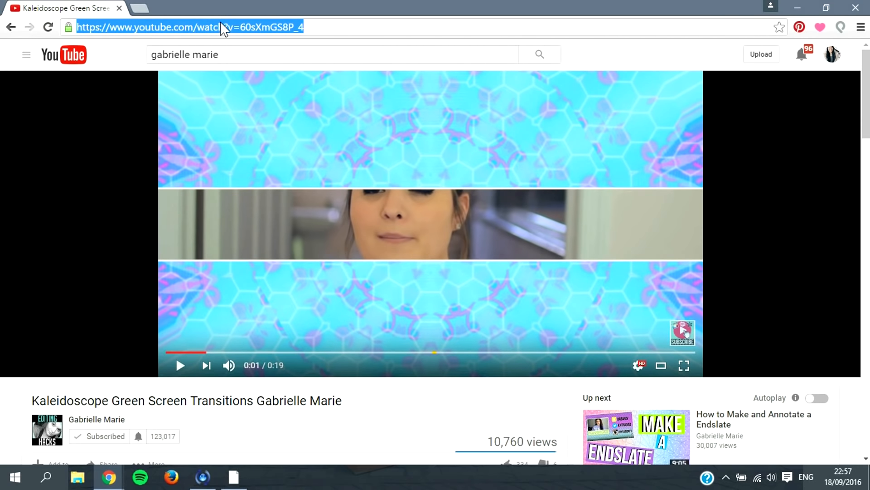
# Open savefrom.net in a new browser tab and submit the copied YouTube link for download
pyautogui.click(140, 9)
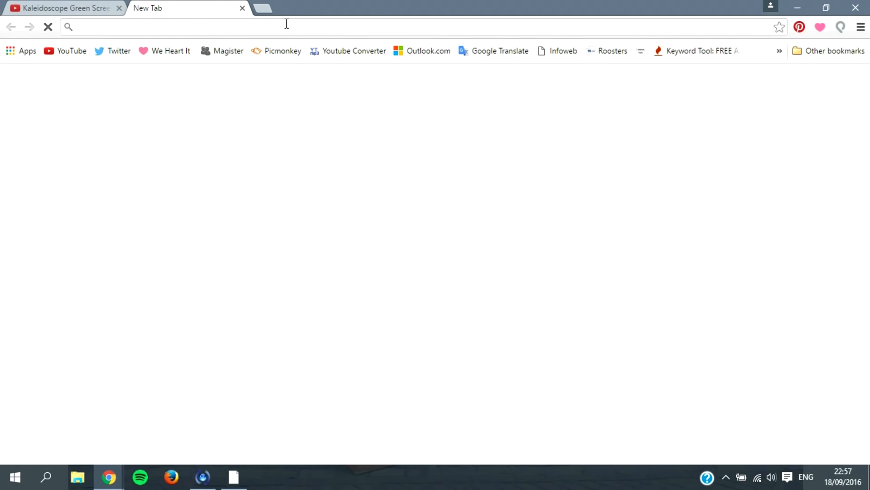
pyautogui.write('savefrom.net')
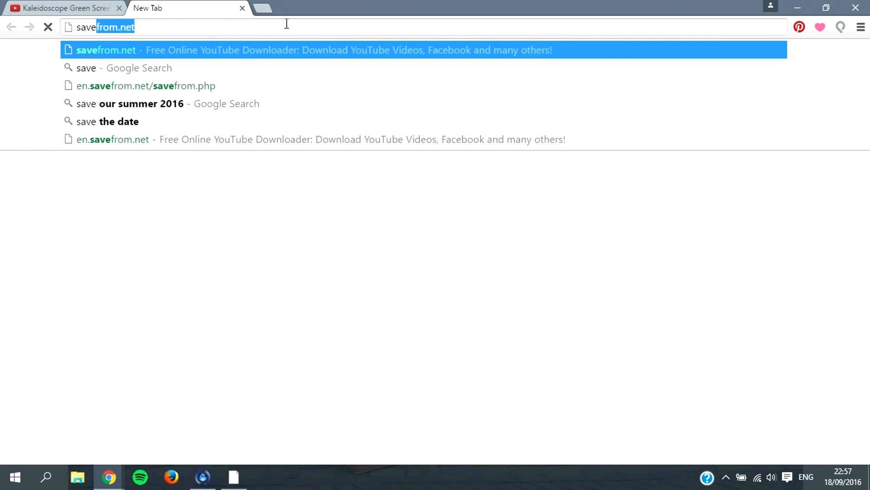
pyautogui.press('Return')
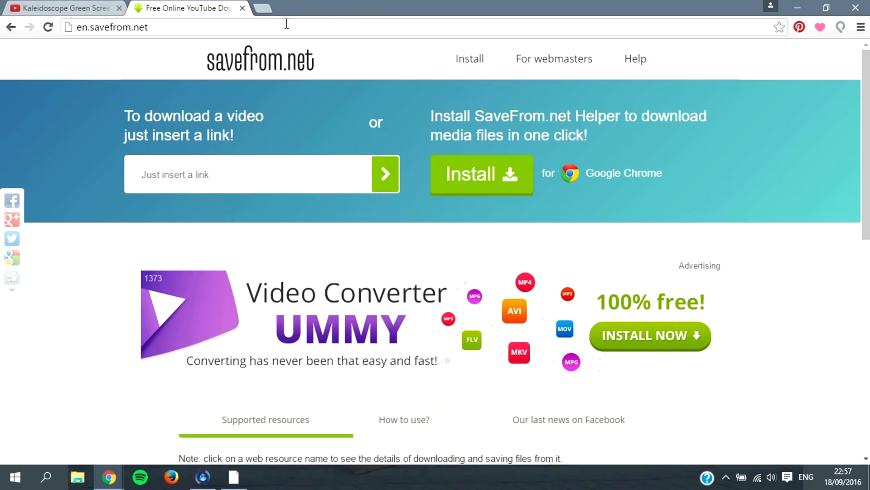
pyautogui.hotkey('ctrl', 'v')
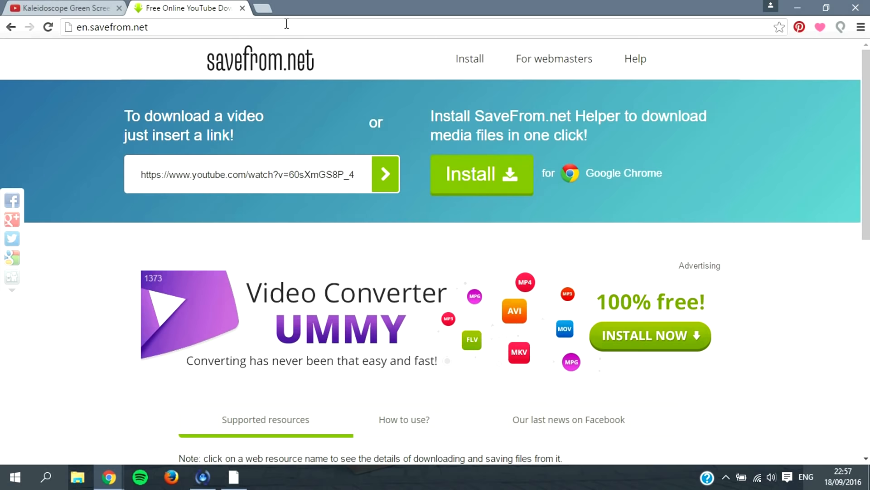
pyautogui.press('Return')
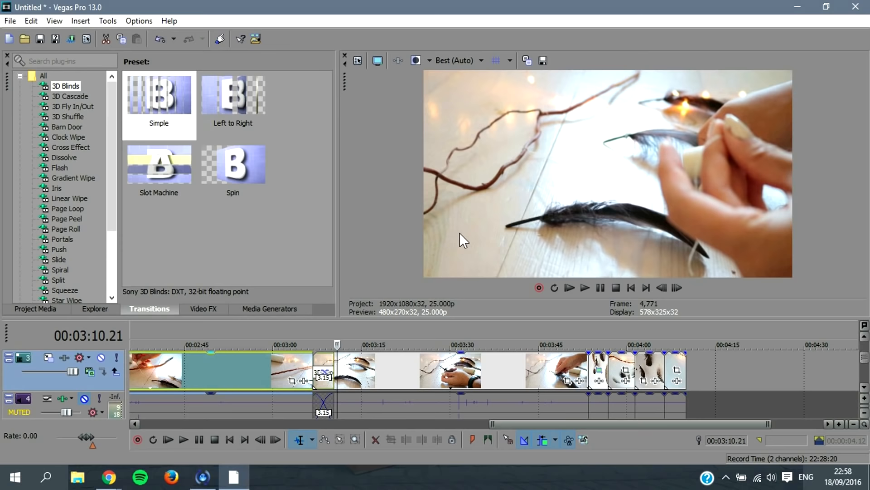
# Switch to Vegas Pro and import the downloaded Kaleidoscope Green Screen Transitions video into the project media
pyautogui.click(26, 311)
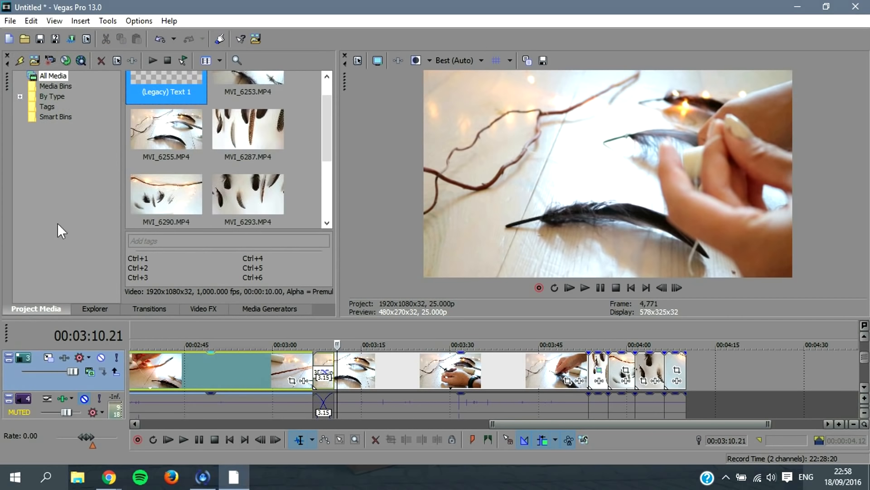
pyautogui.click(11, 22)
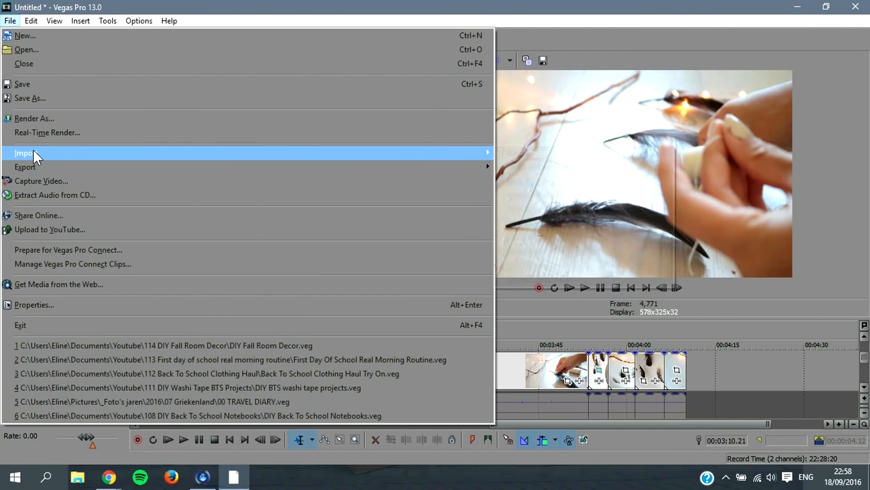
pyautogui.moveTo(459, 154)
pyautogui.click(499, 153)
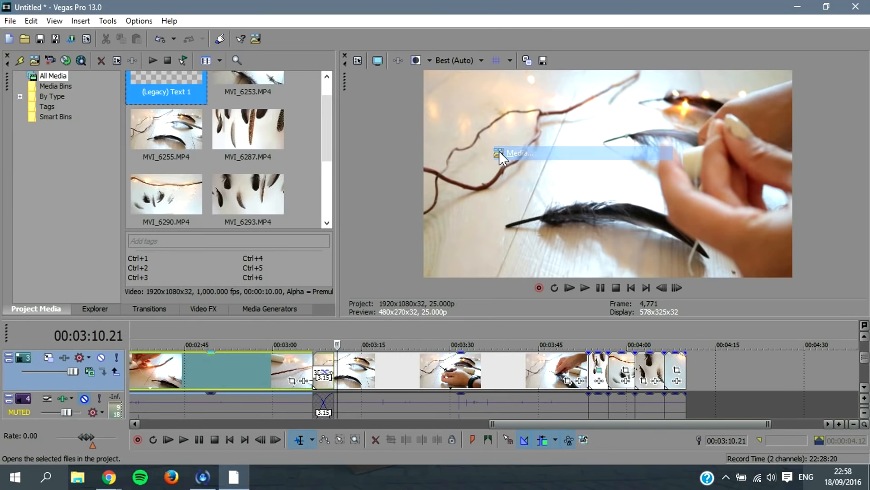
pyautogui.moveTo(796, 126); pyautogui.dragTo(793, 175)
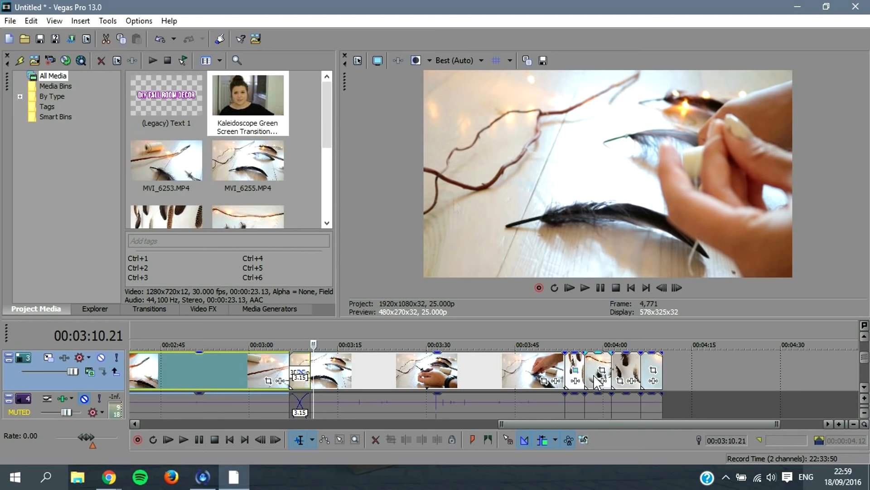
# Place the Kaleidoscope clip on new tracks above the footage, starting at about 00:03:51, and mute its audio track
pyautogui.click(279, 110)
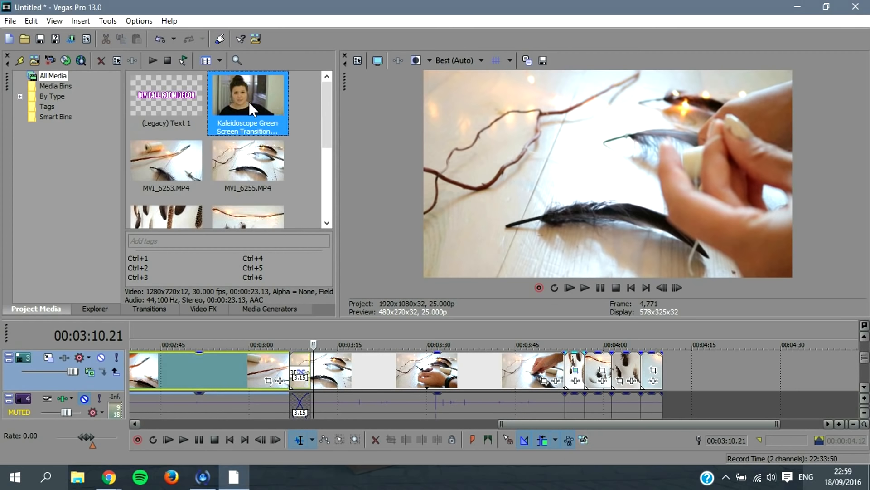
pyautogui.moveTo(247, 102); pyautogui.dragTo(551, 332)
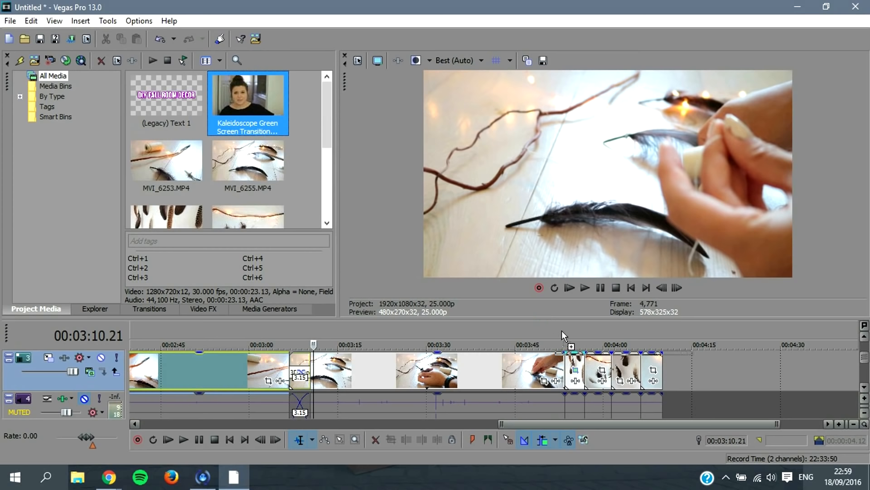
pyautogui.moveTo(556, 336); pyautogui.dragTo(559, 336)
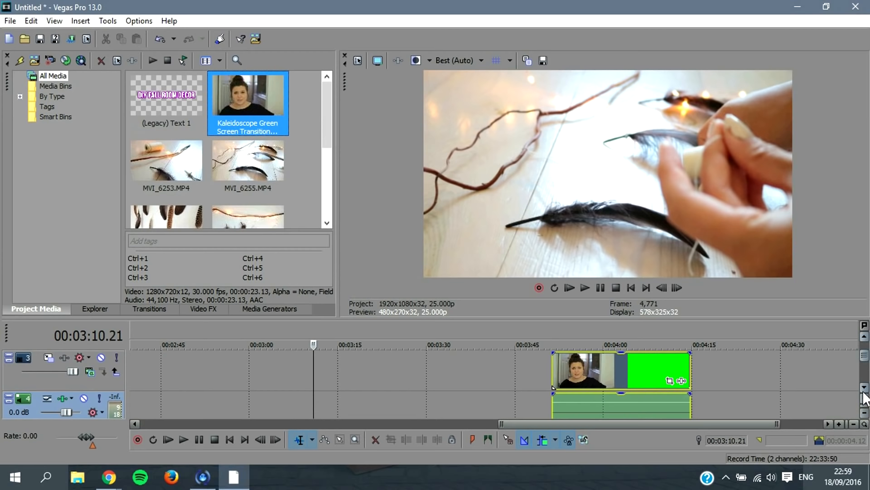
pyautogui.click(518, 404)
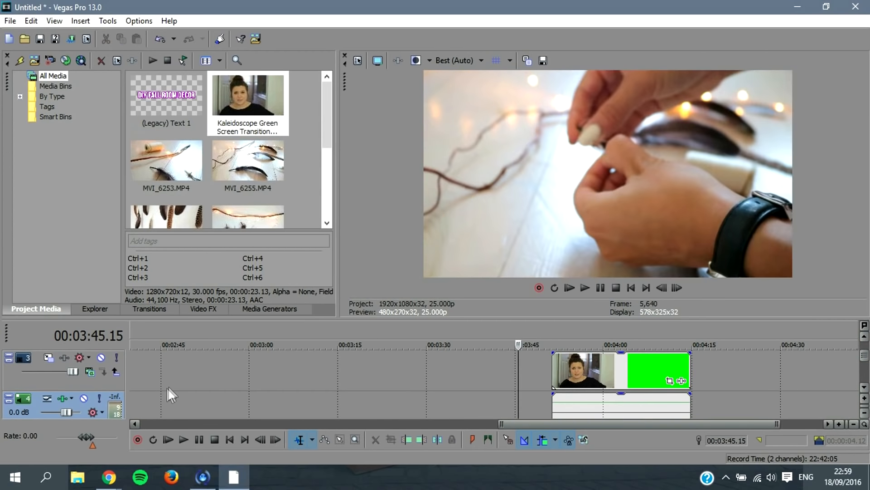
pyautogui.click(86, 401)
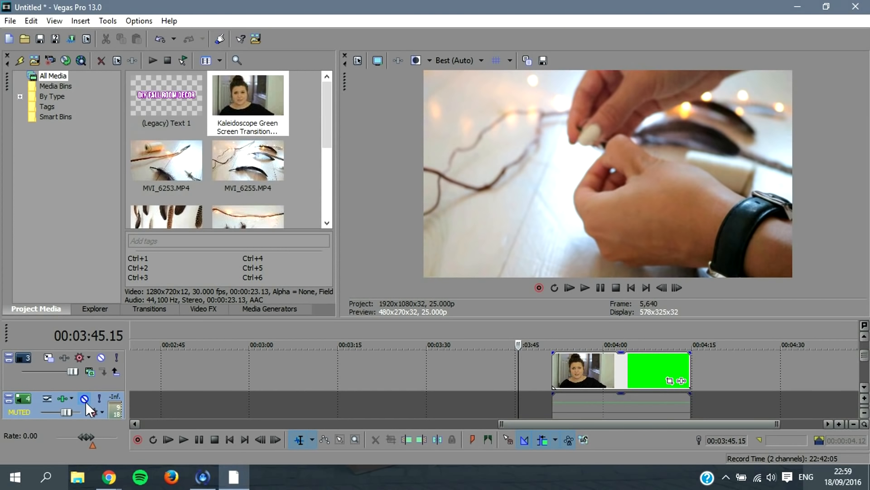
# Trim the Kaleidoscope clip's start at 00:03:58.20, just before the first kaleidoscope transition, and place the remainder at 00:03:51.08
pyautogui.click(554, 369)
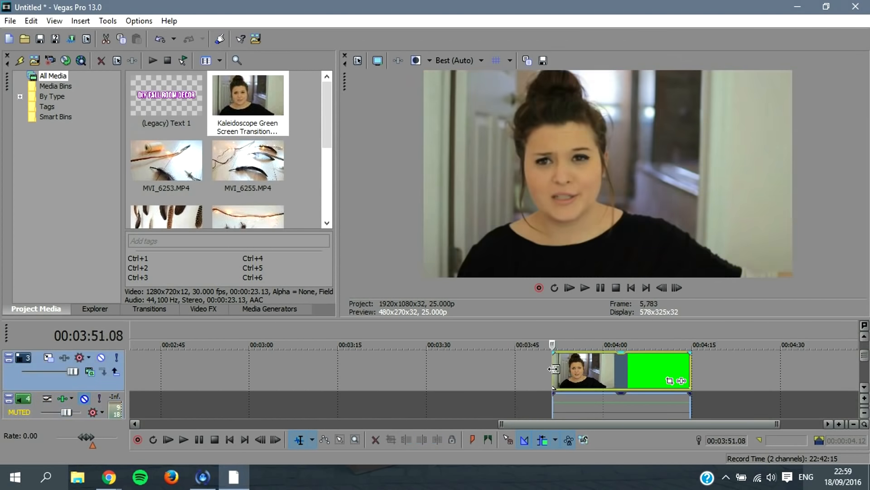
pyautogui.click(557, 366)
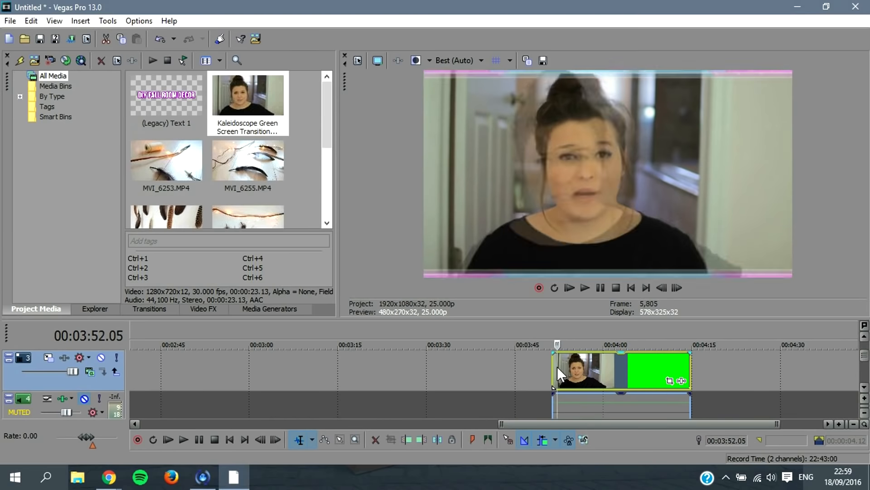
pyautogui.doubleClick(574, 366)
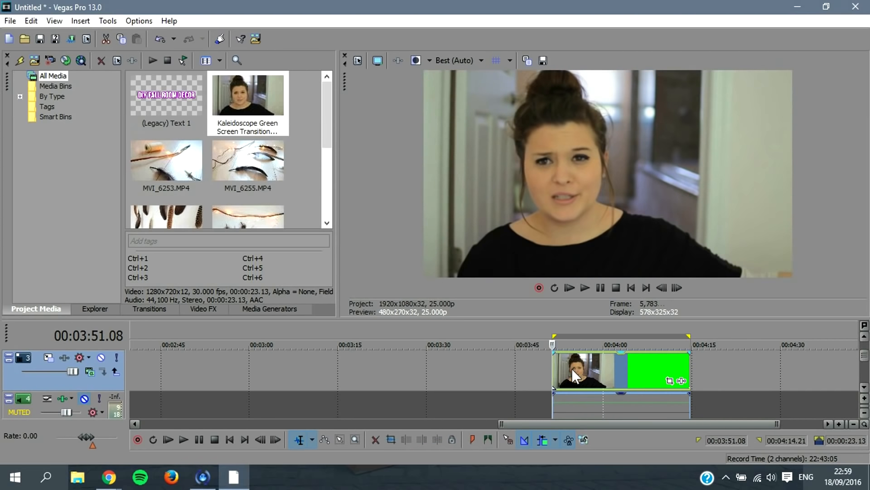
pyautogui.click(572, 368)
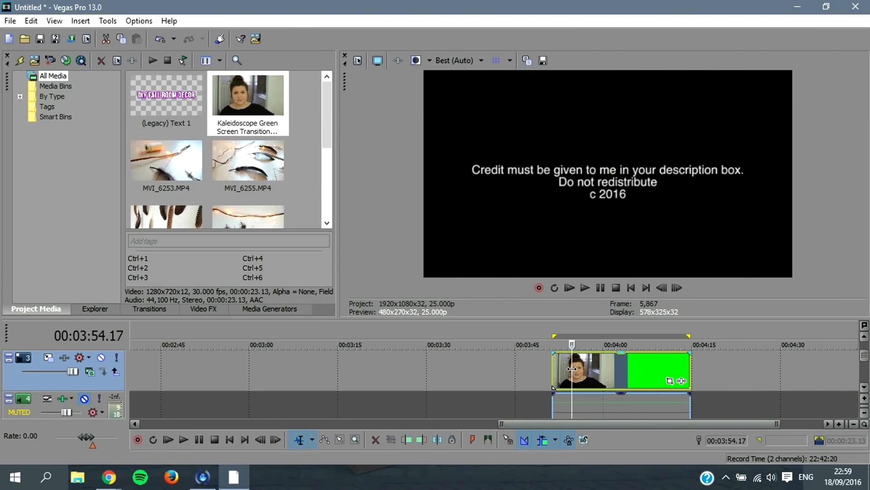
pyautogui.click(581, 367)
pyautogui.click(595, 367)
pyautogui.click(603, 367)
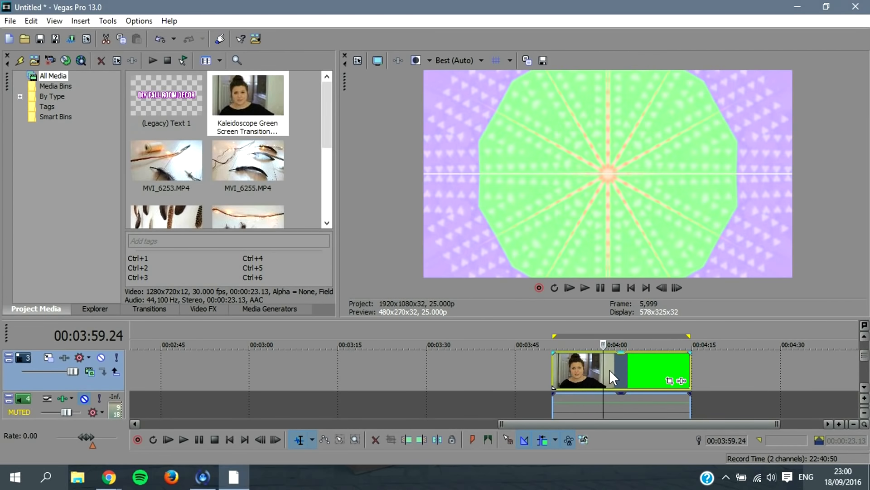
pyautogui.click(598, 372)
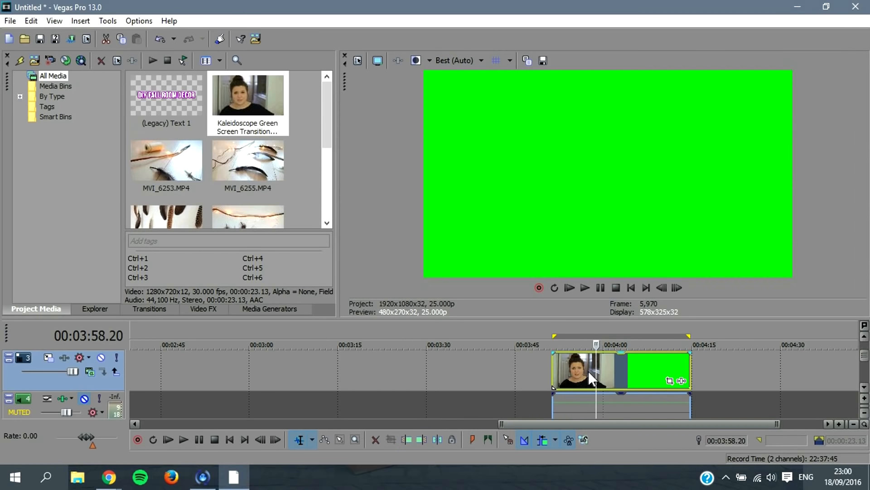
pyautogui.click(402, 439)
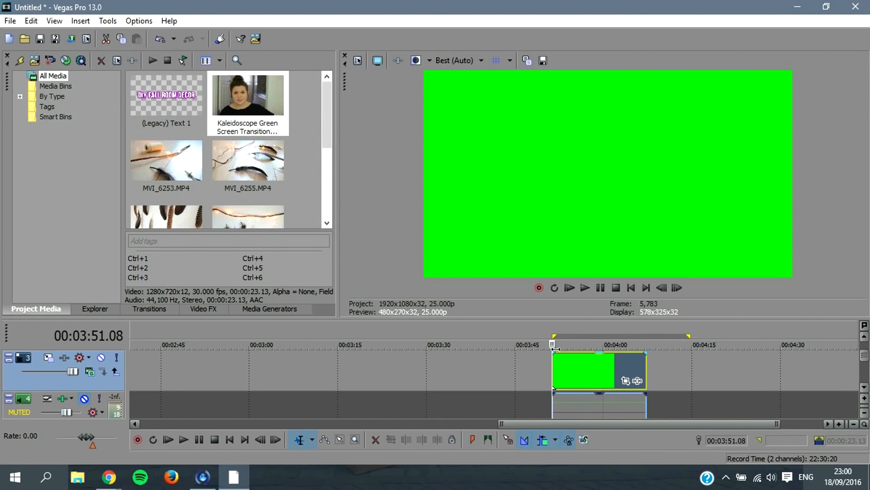
# Trim the Kaleidoscope clip's end at 00:03:53.20, right after the first transition, and preview the shortened clip
pyautogui.press('space')
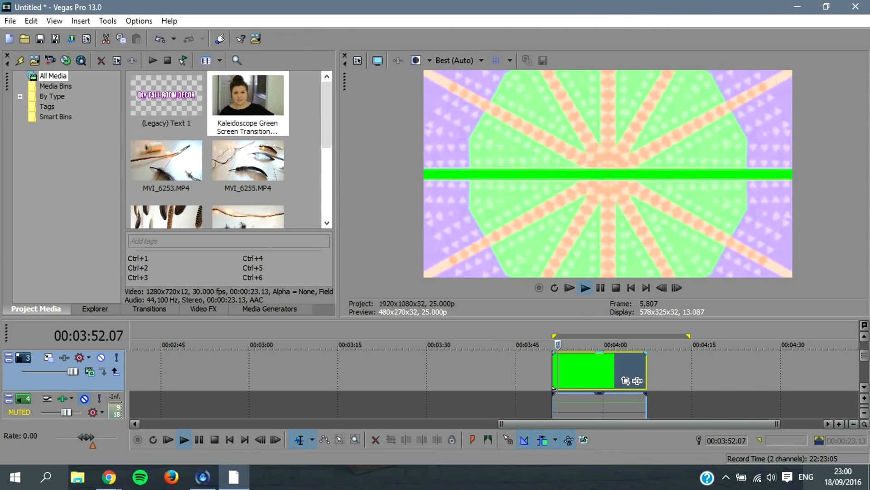
pyautogui.press('space')
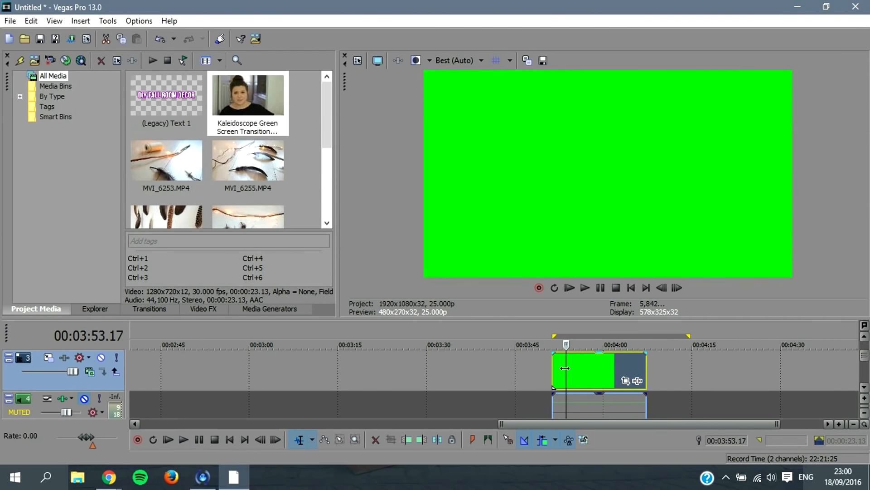
pyautogui.moveTo(563, 369); pyautogui.dragTo(567, 367)
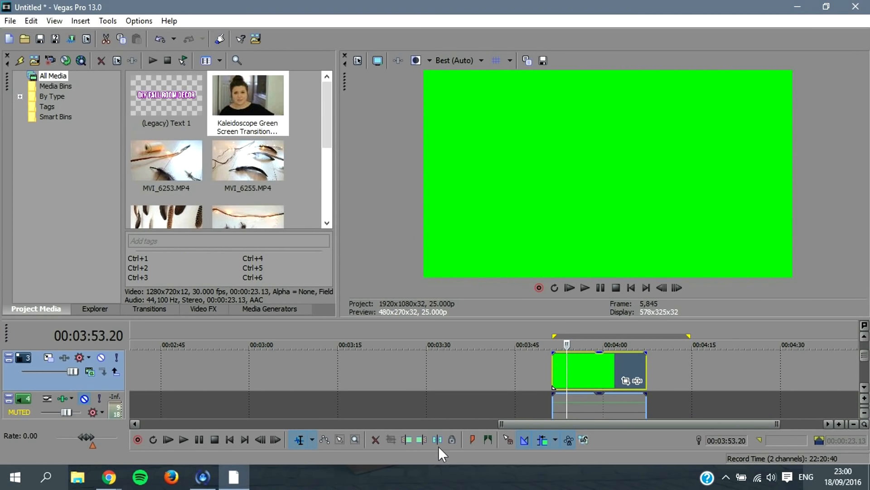
pyautogui.click(428, 437)
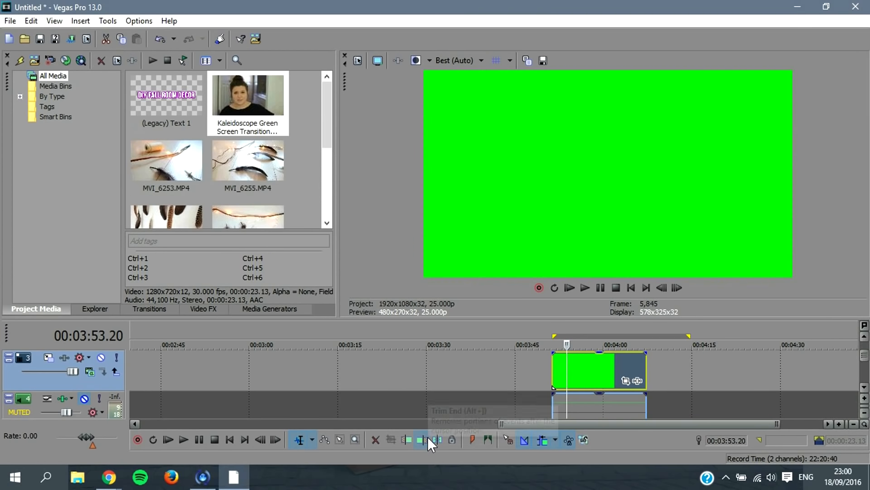
pyautogui.click(562, 372)
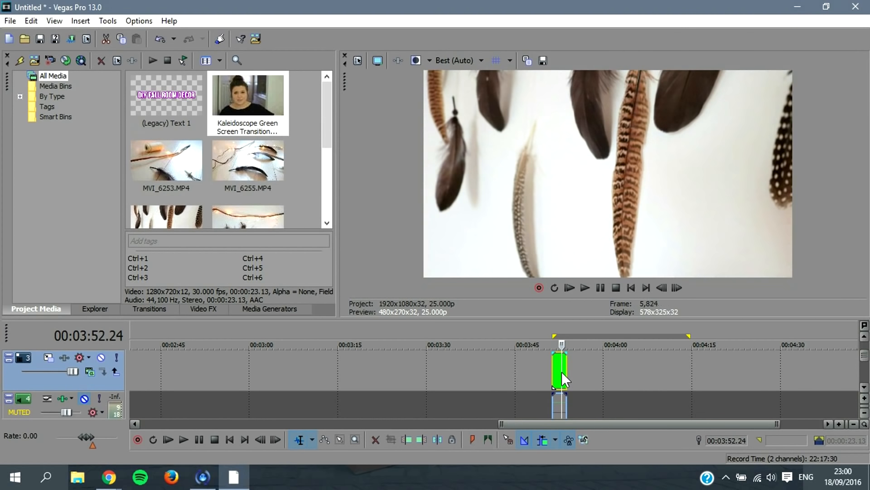
pyautogui.click(555, 373)
pyautogui.click(559, 371)
pyautogui.click(555, 373)
pyautogui.press('space')
pyautogui.press('space')
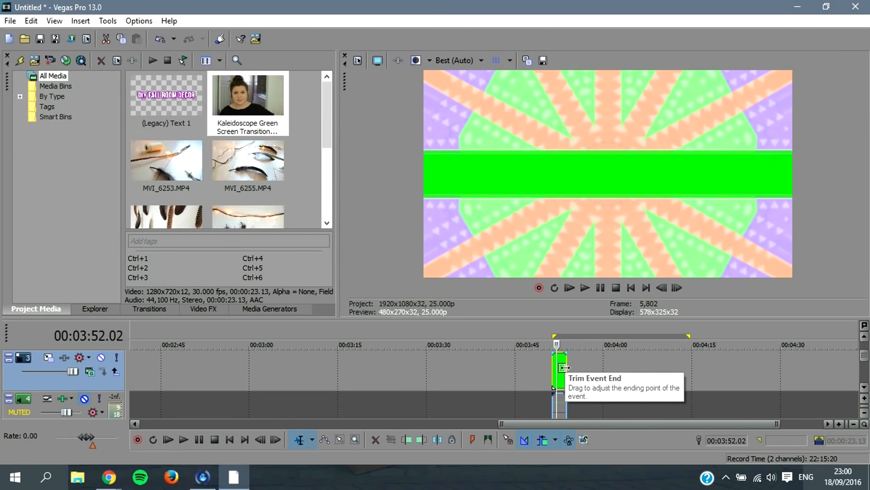
# Apply the Chroma Keyer effect with the Green Screen preset to the trimmed Kaleidoscope clip and play back the transition
pyautogui.click(194, 309)
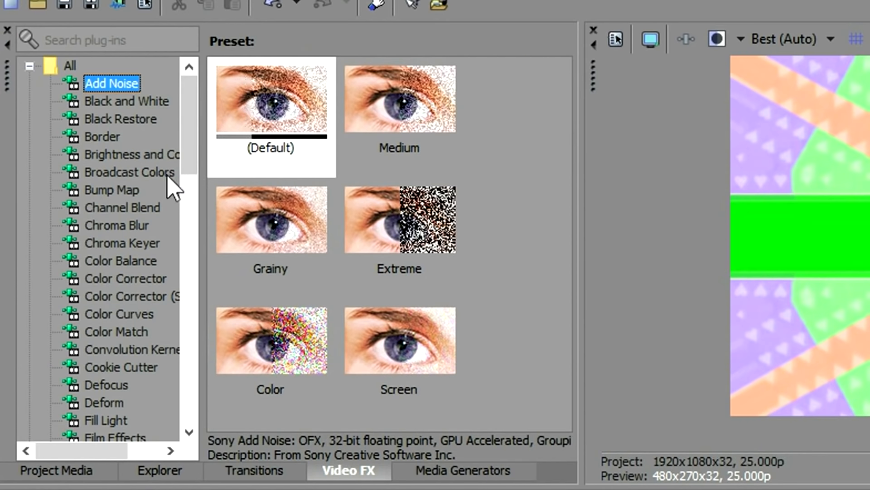
pyautogui.click(143, 245)
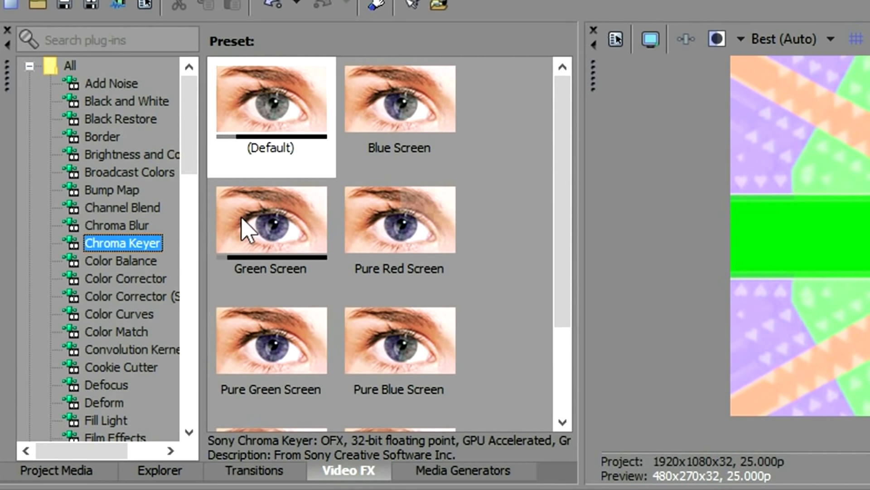
pyautogui.click(243, 228)
pyautogui.moveTo(241, 218); pyautogui.dragTo(626, 325)
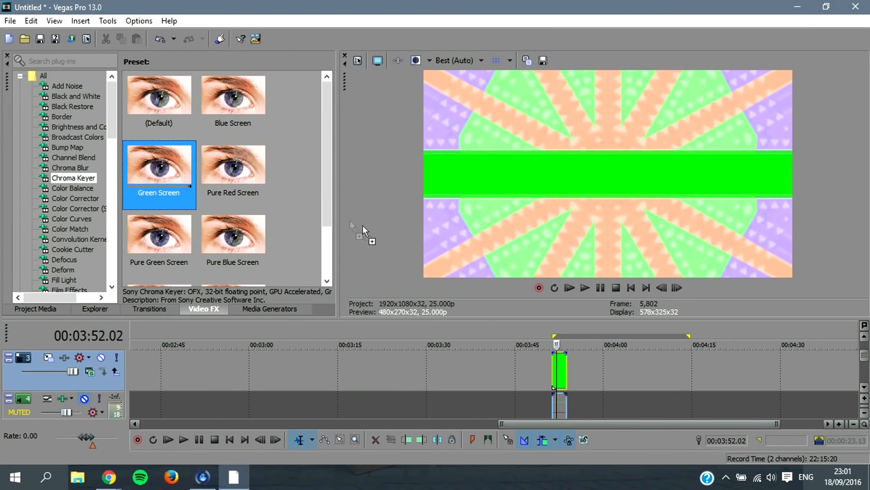
pyautogui.moveTo(362, 225); pyautogui.dragTo(548, 319)
pyautogui.moveTo(560, 366); pyautogui.dragTo(561, 366)
pyautogui.click(556, 366)
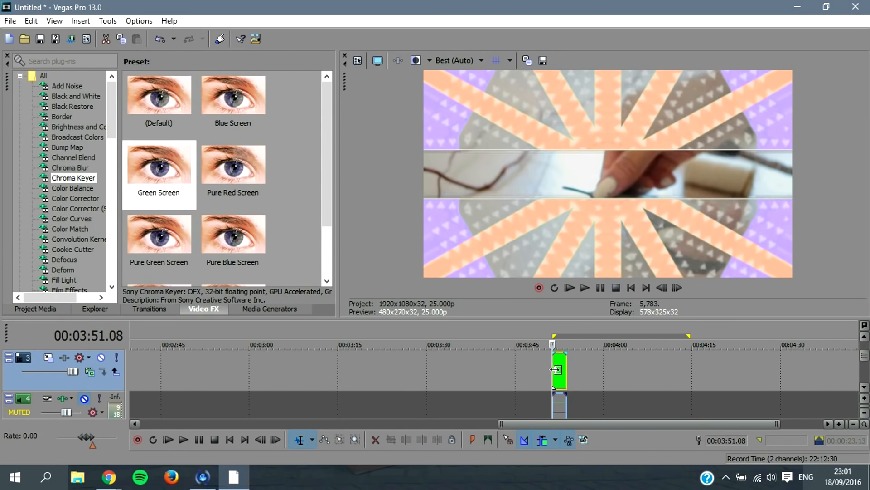
pyautogui.press('space')
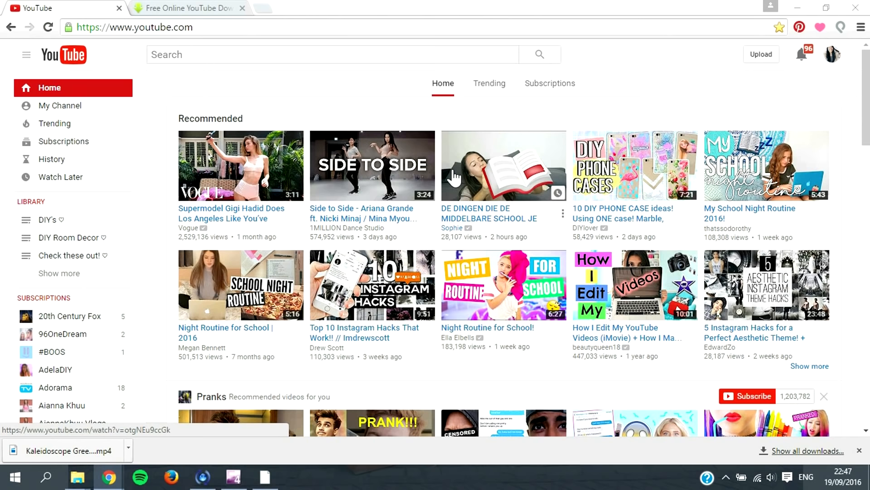
# Switch to the browser and search YouTube for "subscribe button green screen"
pyautogui.click(404, 55)
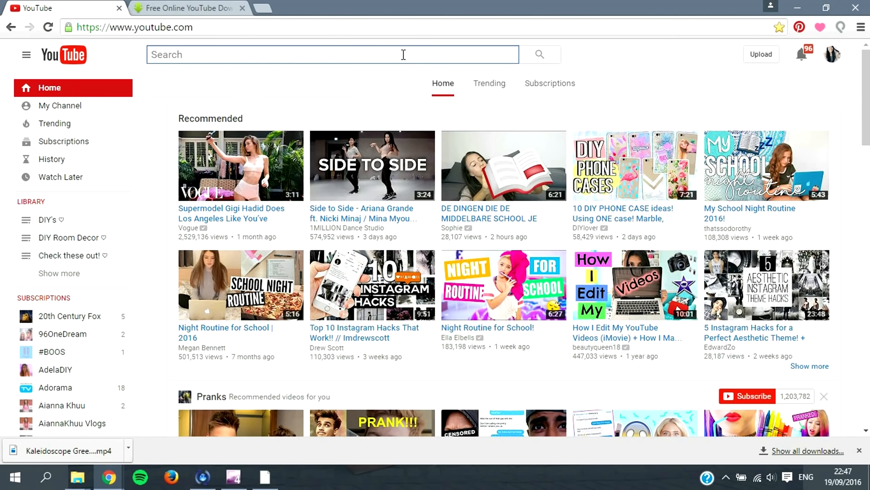
pyautogui.write('subscribe bu')
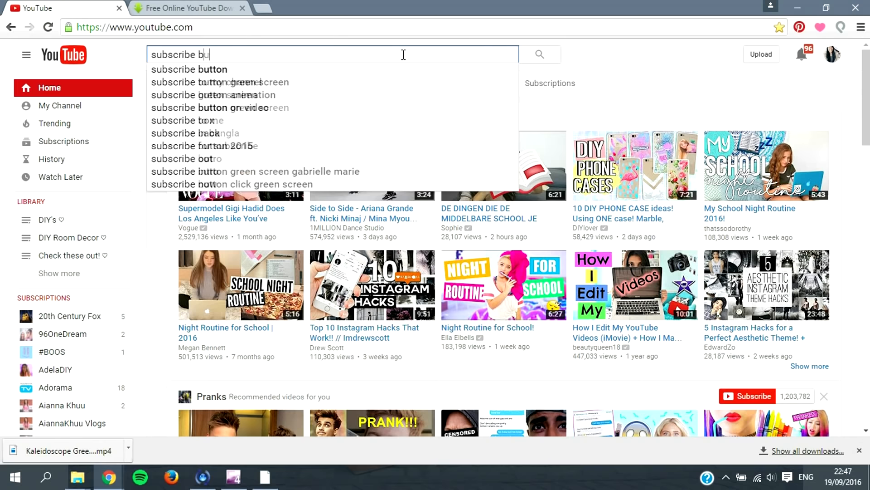
pyautogui.write('tton')
pyautogui.press('Down')
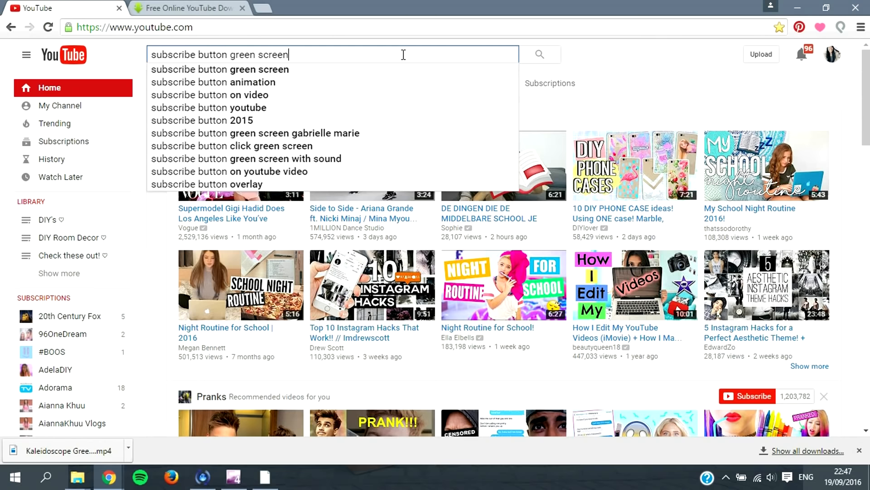
pyautogui.press('Return')
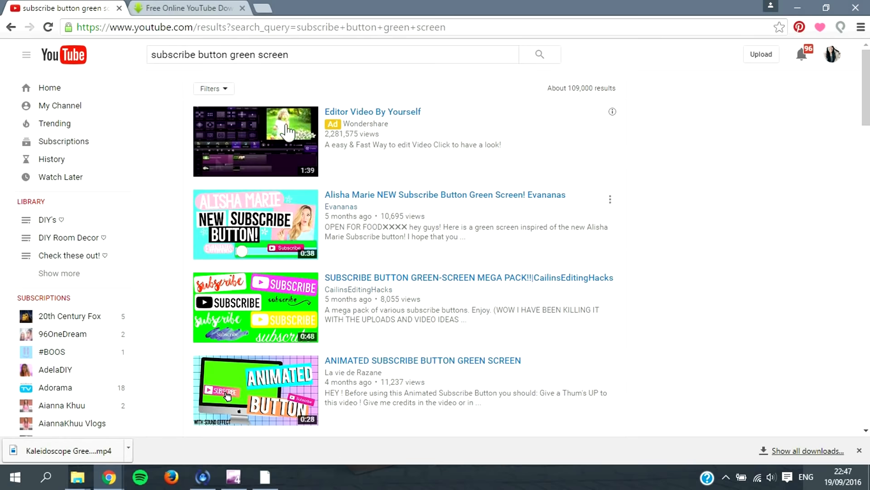
pyautogui.click(181, 9)
pyautogui.click(91, 8)
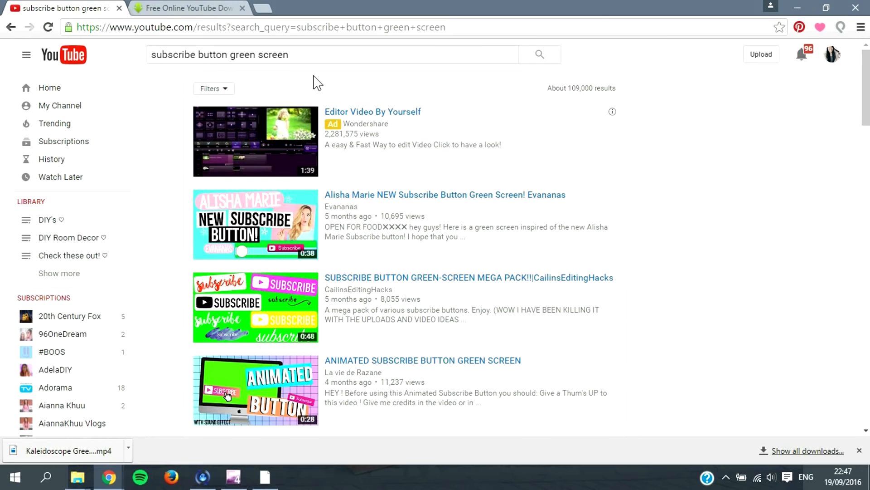
# Search YouTube for "social media green screen" and look through the results
pyautogui.moveTo(305, 56); pyautogui.dragTo(126, 63)
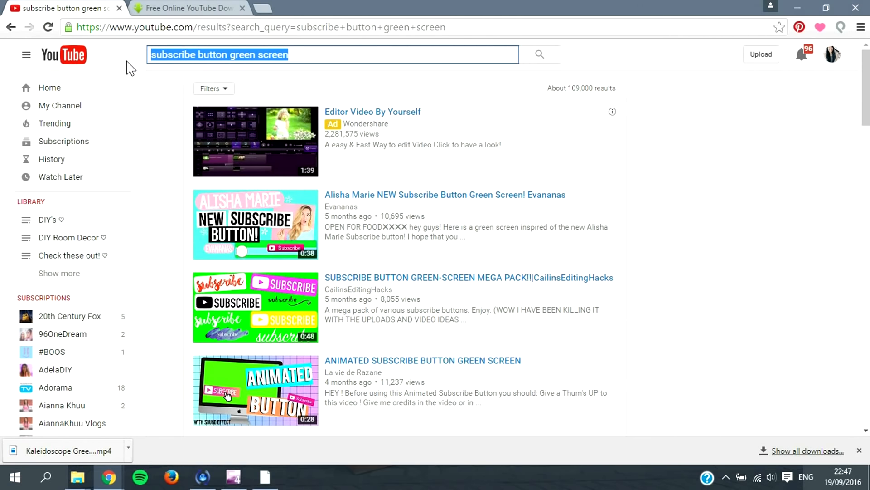
pyautogui.write('social med')
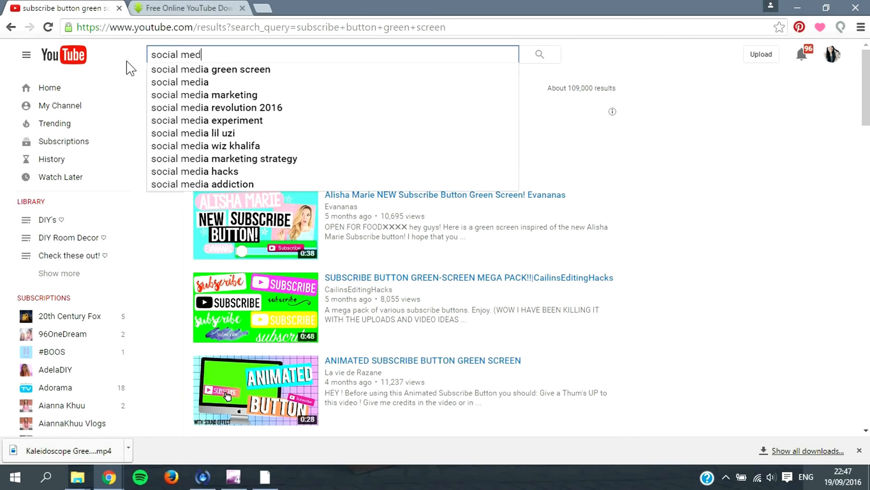
pyautogui.write('ia green screen')
pyautogui.press('Return')
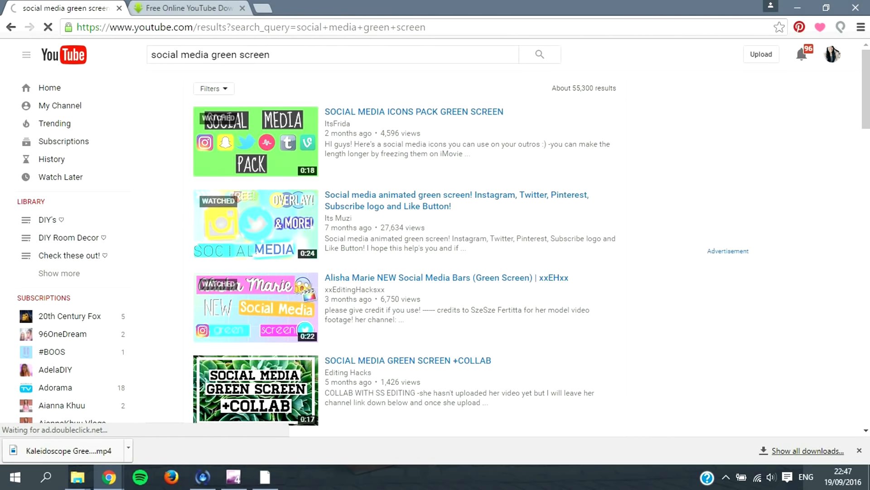
pyautogui.scroll(-5, 435, 254)
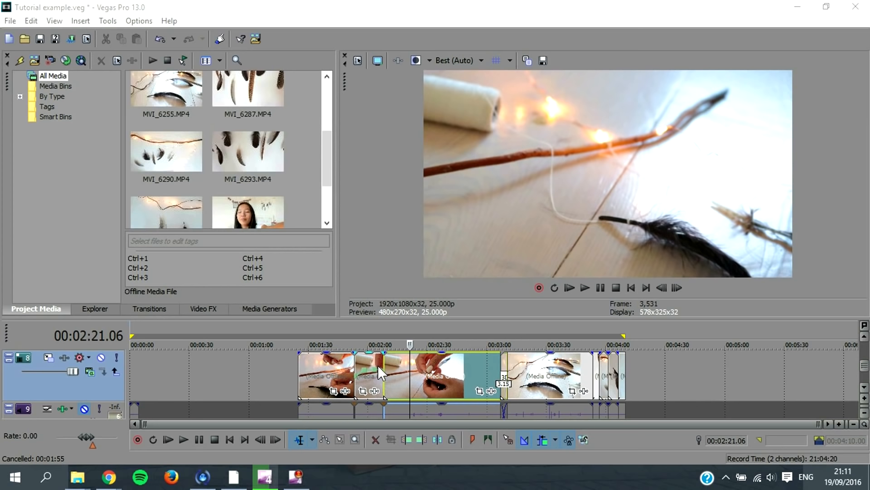
# Place MVI_6293.MP4 from the project media on new tracks above the footage at about 00:02:20, and mute its audio track
pyautogui.click(228, 151)
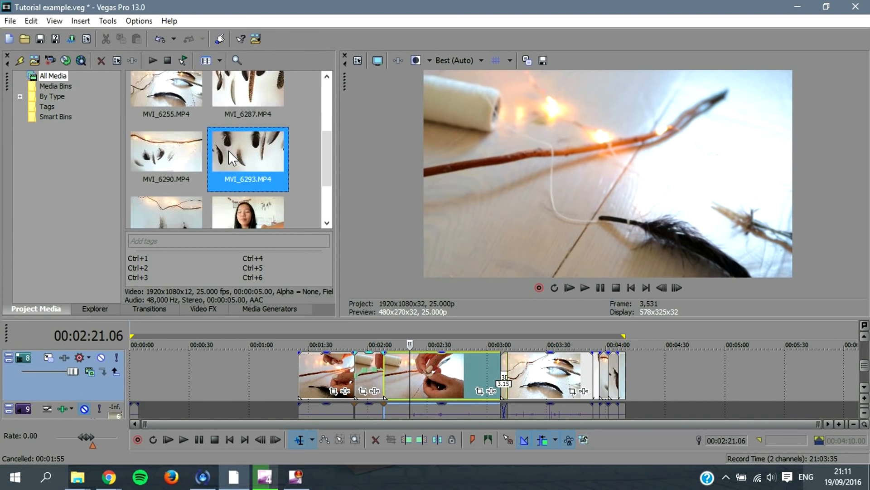
pyautogui.moveTo(228, 151); pyautogui.dragTo(415, 341)
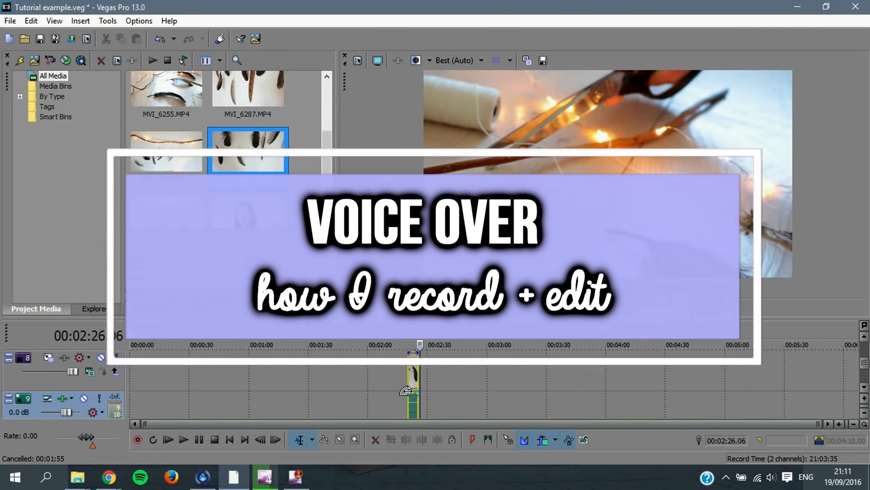
pyautogui.click(411, 411)
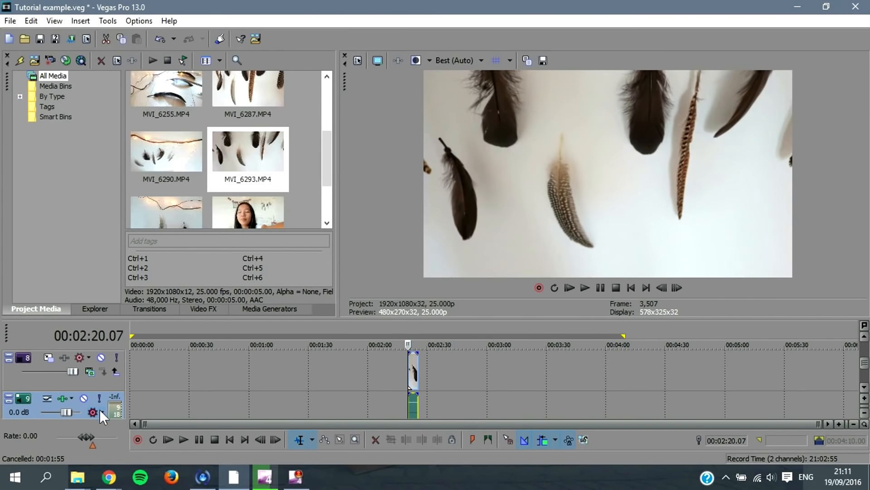
pyautogui.click(84, 398)
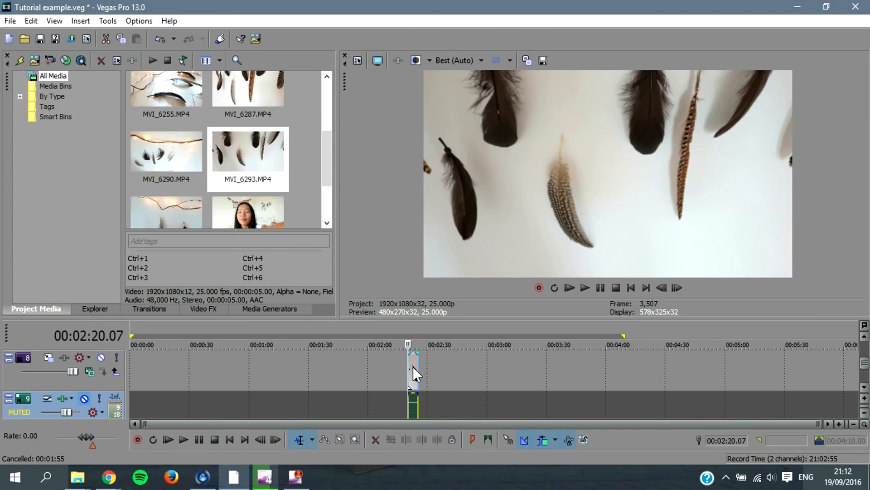
# Enlarge the Pan/Crop frame of the MVI_6293 clip so it shows as a smaller picture over the footage below
pyautogui.rightClick(412, 366)
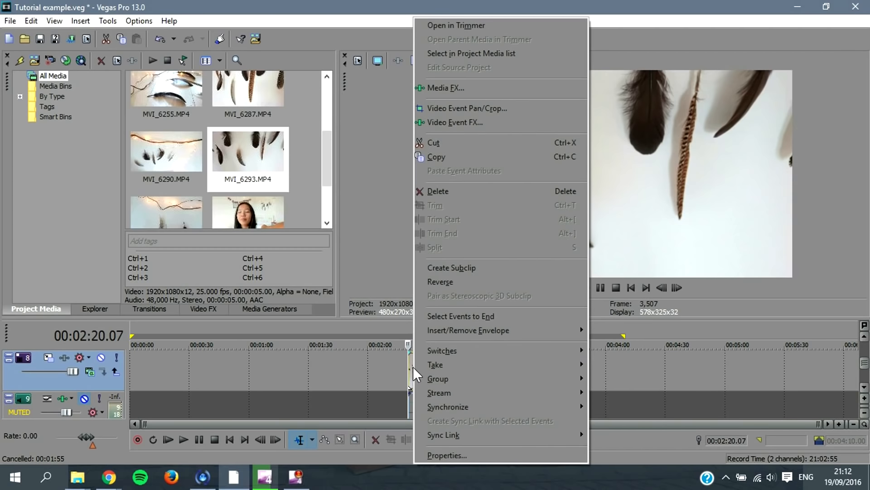
pyautogui.click(473, 108)
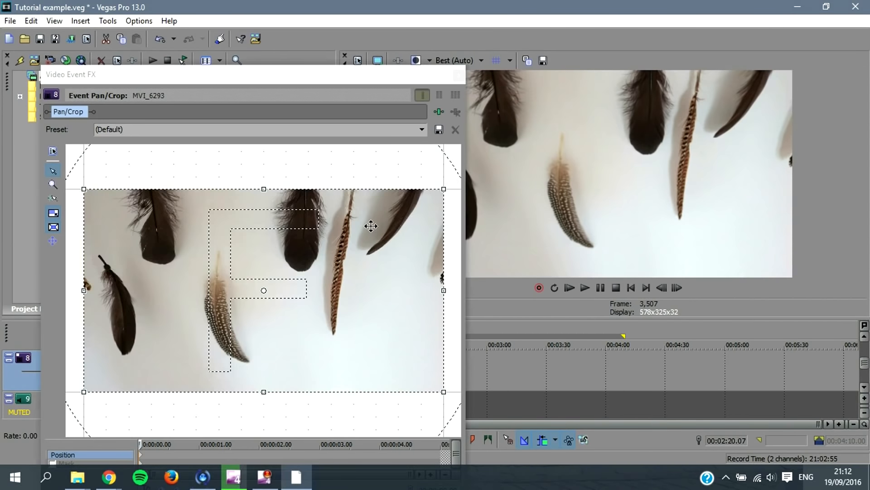
pyautogui.scroll(-4, 368, 228)
pyautogui.scroll(-1, 368, 227)
pyautogui.click(330, 334)
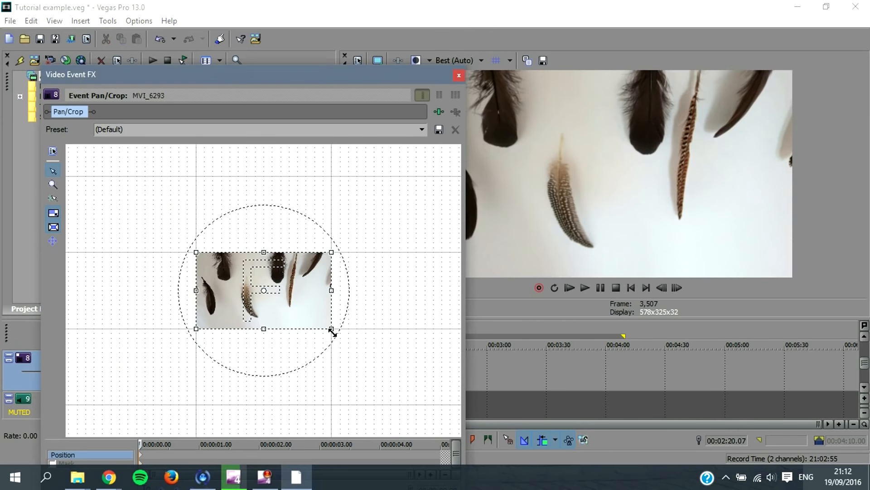
pyautogui.moveTo(332, 328); pyautogui.dragTo(382, 387)
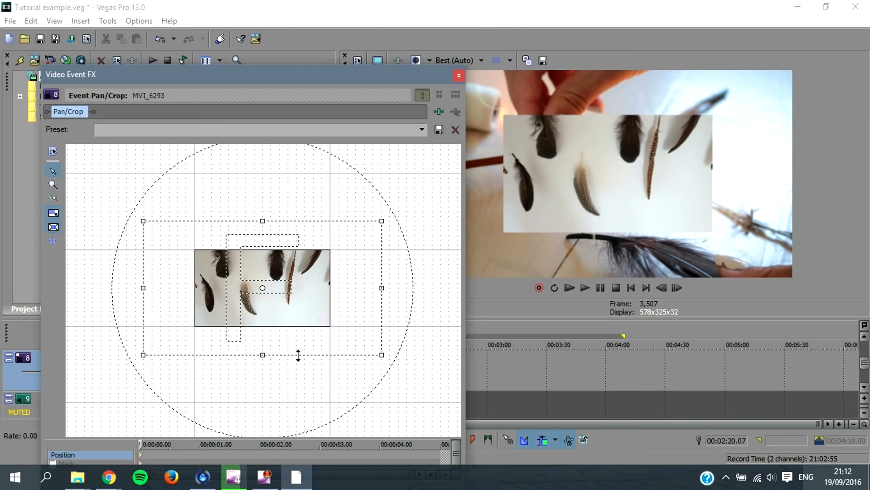
# Enlarge the MVI_6293 clip's Pan/Crop frame further and shift it down and to the left to reposition the small picture
pyautogui.moveTo(382, 354); pyautogui.dragTo(389, 387)
pyautogui.moveTo(213, 277); pyautogui.dragTo(149, 307)
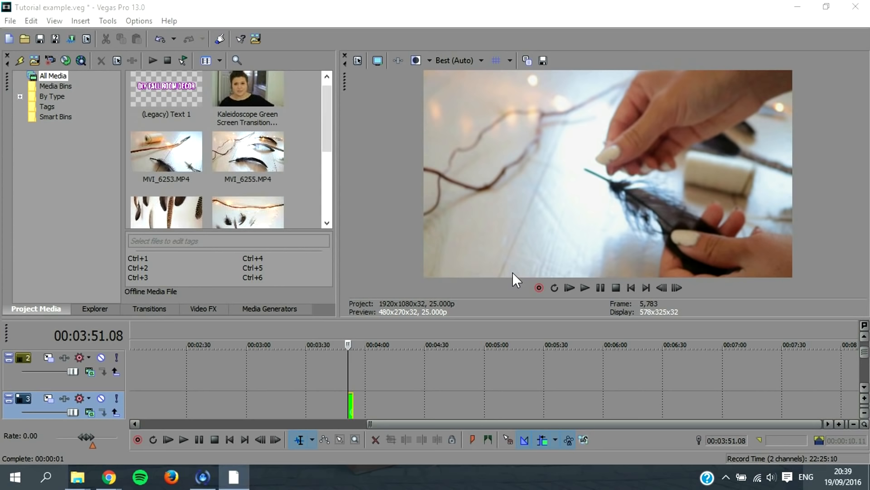
# Create a new, empty project for the voice-over audio
pyautogui.click(10, 21)
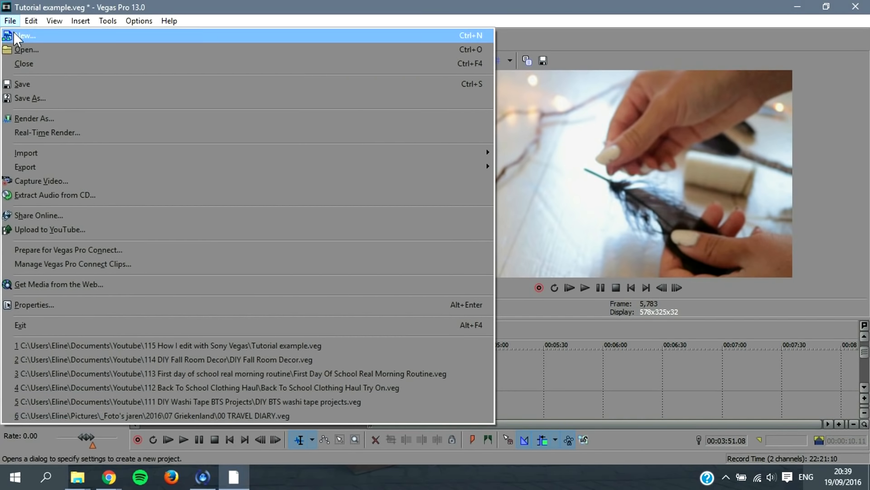
pyautogui.click(12, 32)
pyautogui.click(492, 397)
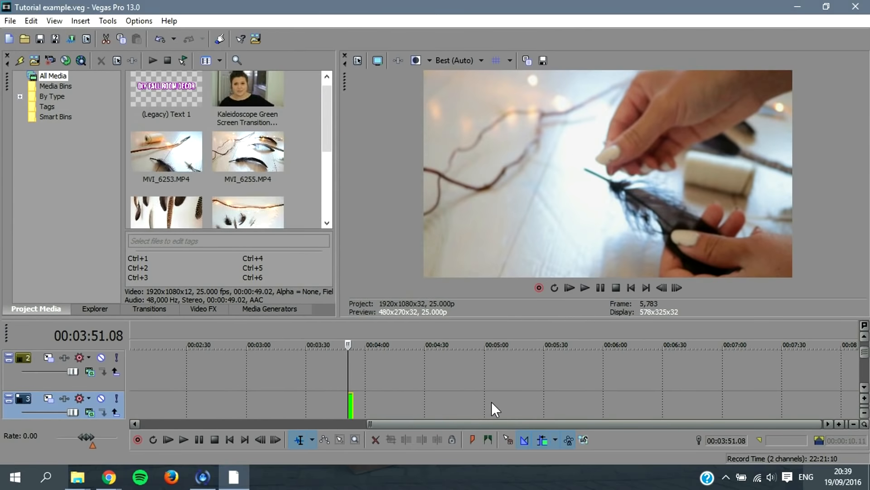
# Import MVI_6543 to MVI_6546 from the "voice over" folder, place them at the timeline start and set the loop region around them
pyautogui.click(9, 21)
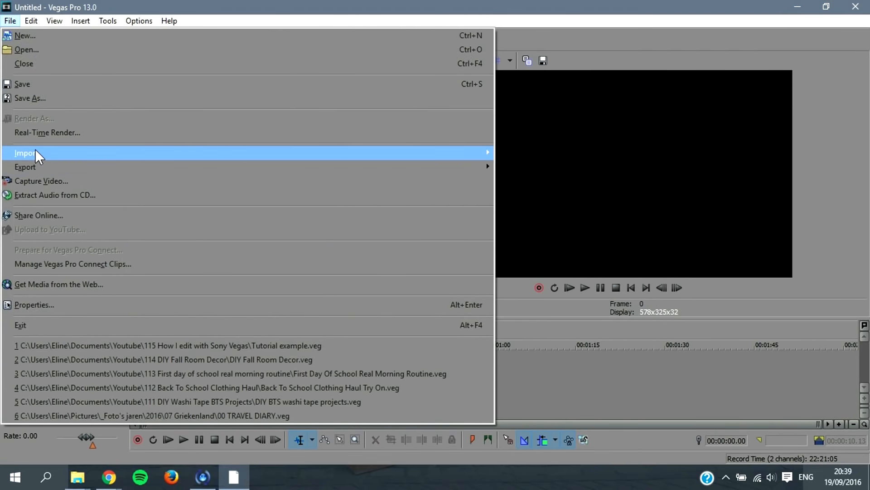
pyautogui.moveTo(36, 153)
pyautogui.click(557, 152)
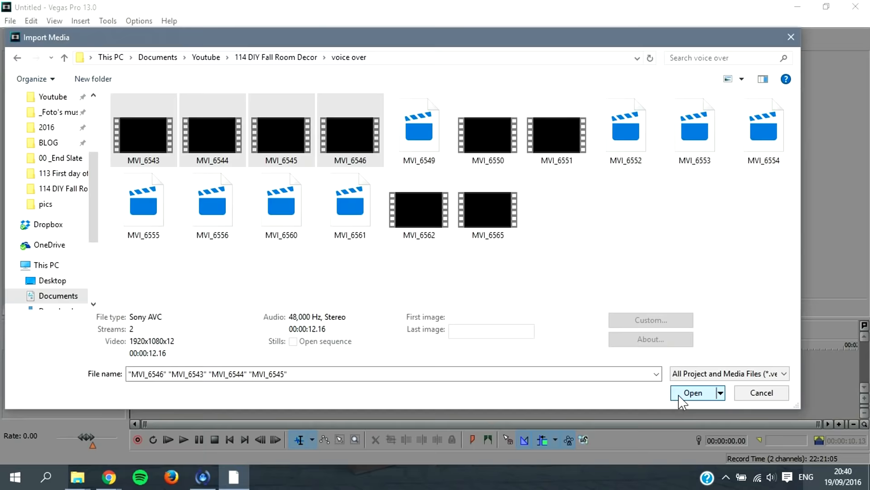
pyautogui.click(680, 394)
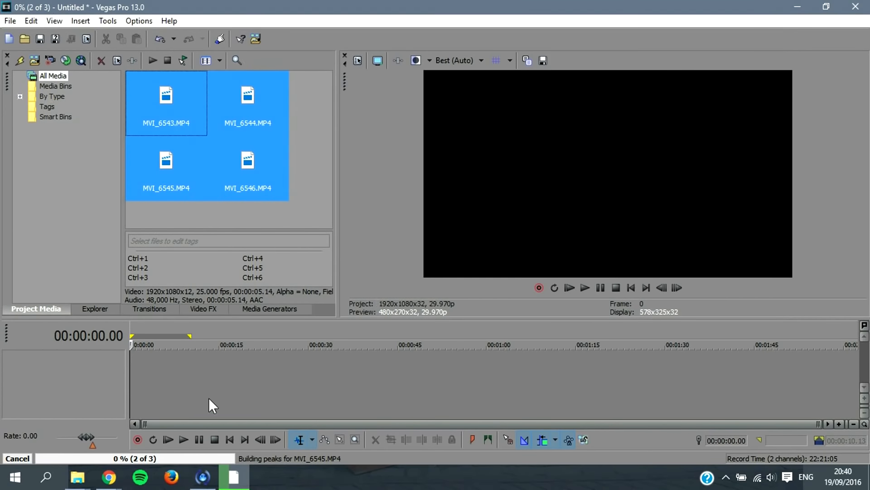
pyautogui.moveTo(146, 376); pyautogui.dragTo(139, 372)
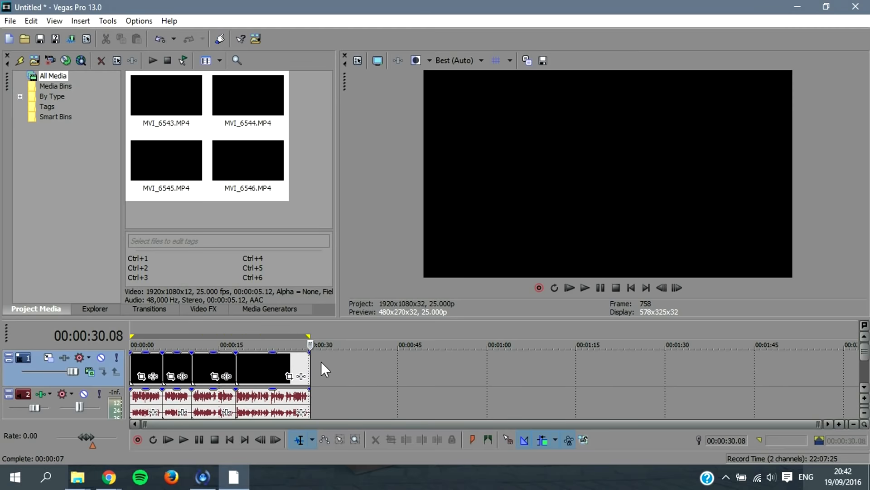
pyautogui.doubleClick(321, 361)
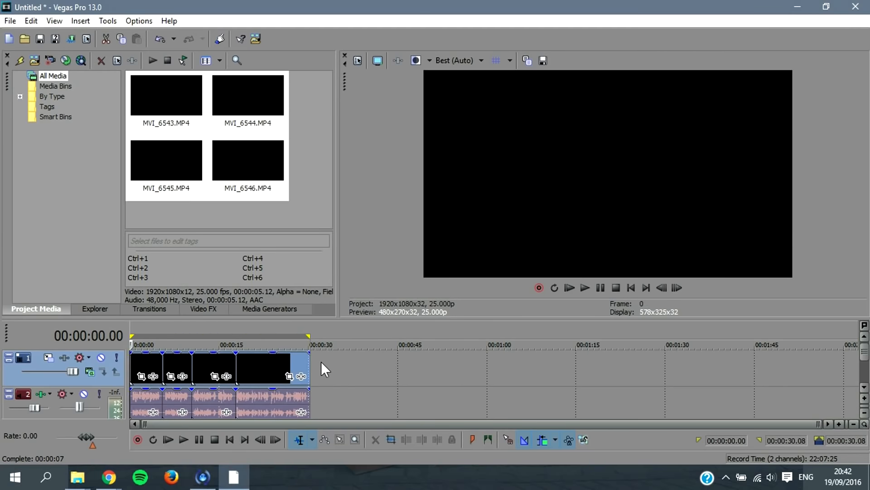
# Render the loop region as Untitled.mp3 in MP3 Audio format with the 64 Kbps, FM Radio Quality Audio template, overwriting the existing file
pyautogui.click(13, 16)
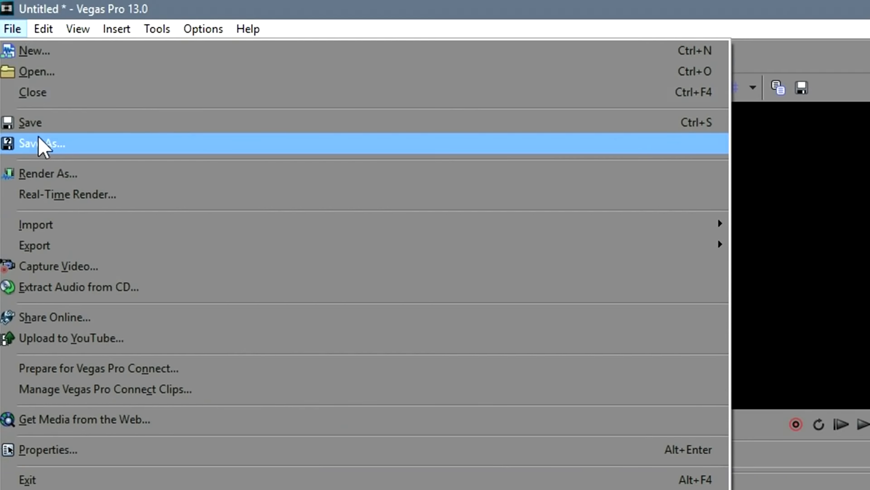
pyautogui.click(48, 172)
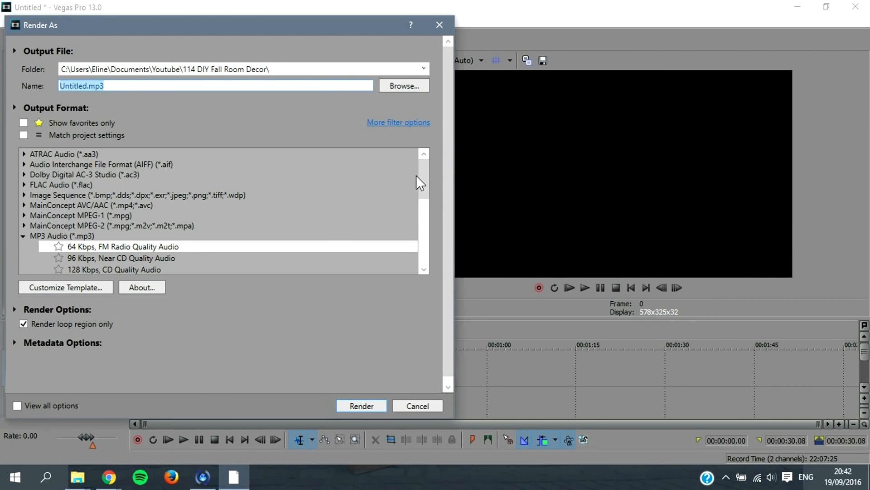
pyautogui.moveTo(422, 182); pyautogui.dragTo(420, 194)
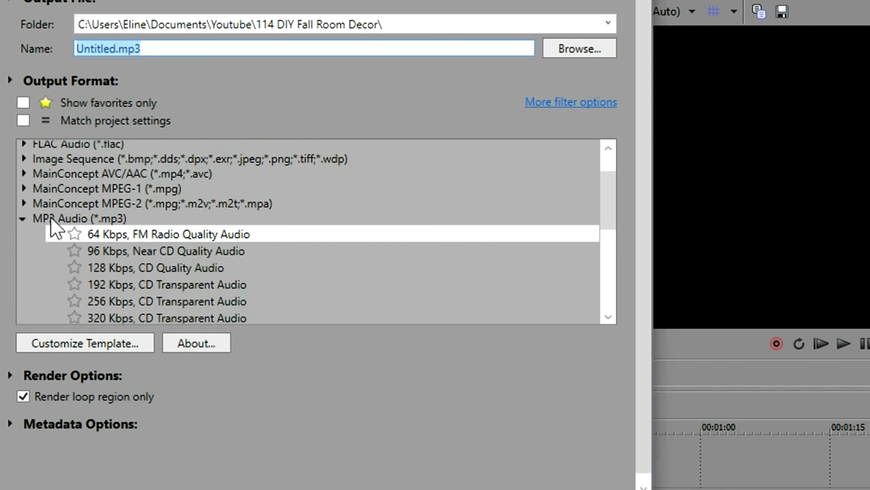
pyautogui.click(179, 236)
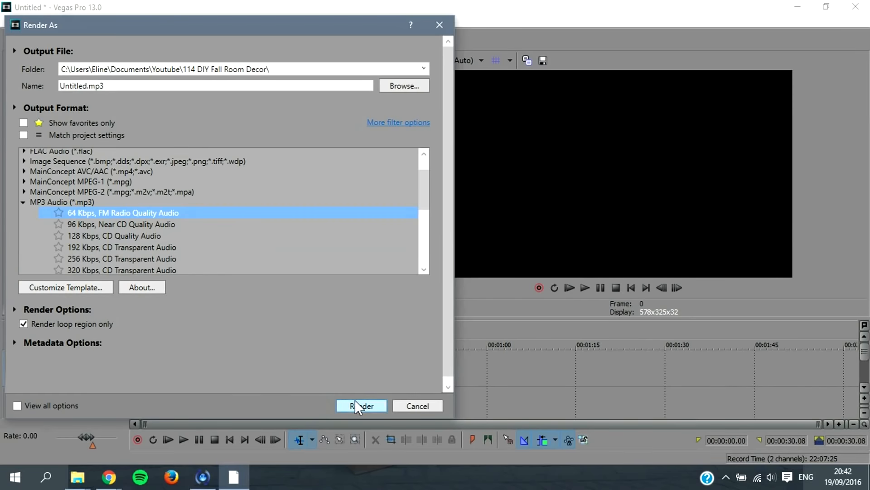
pyautogui.click(517, 489)
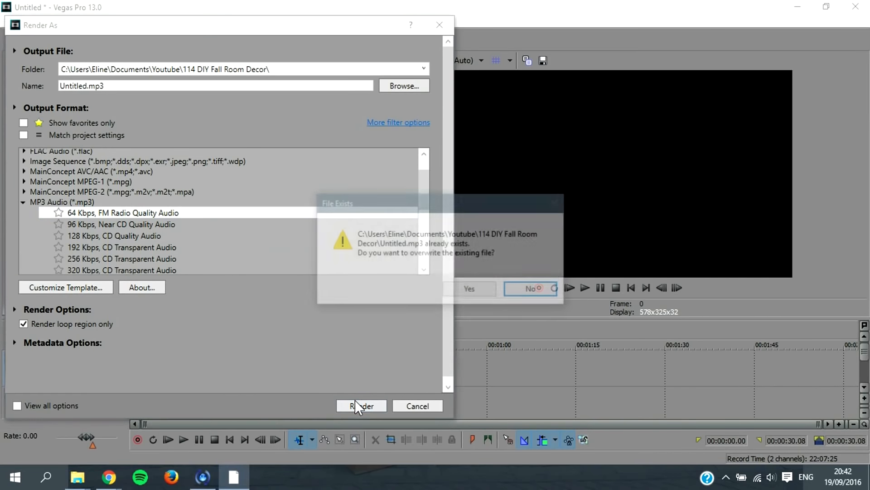
pyautogui.click(470, 290)
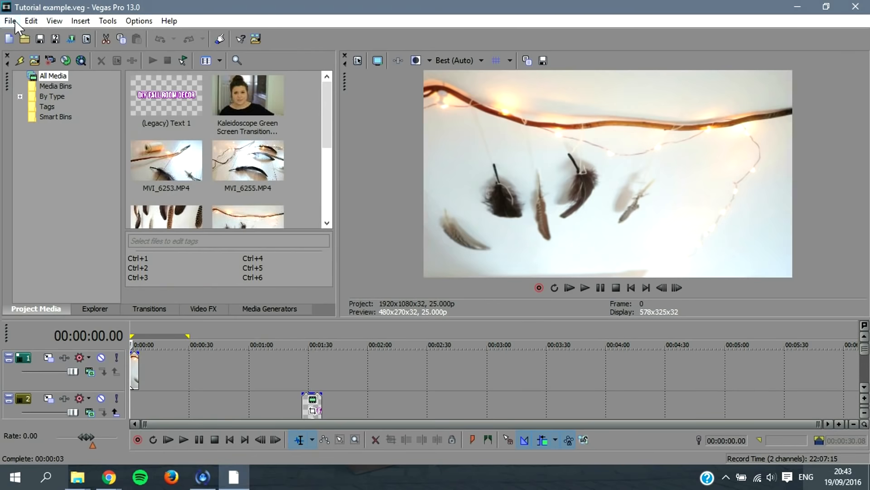
# Import Untitled.mp3 into the Tutorial example project and place it on a new audio track at about 00:01:18
pyautogui.click(13, 21)
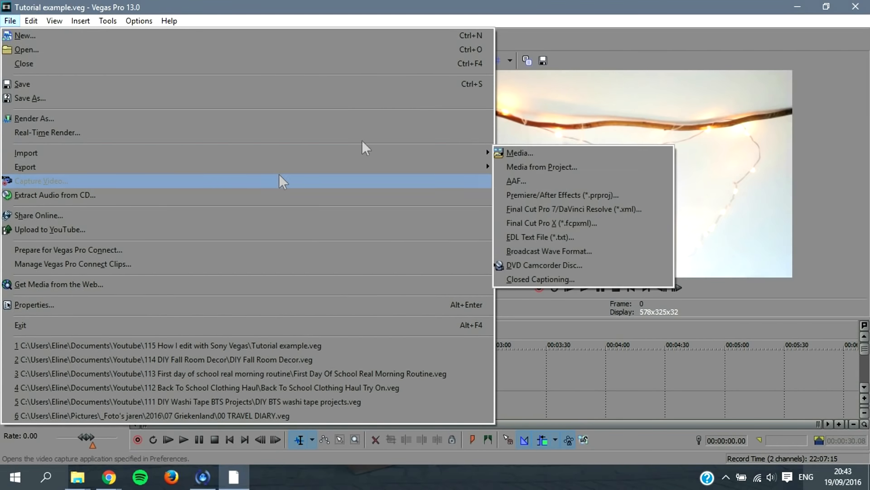
pyautogui.moveTo(388, 150)
pyautogui.click(503, 153)
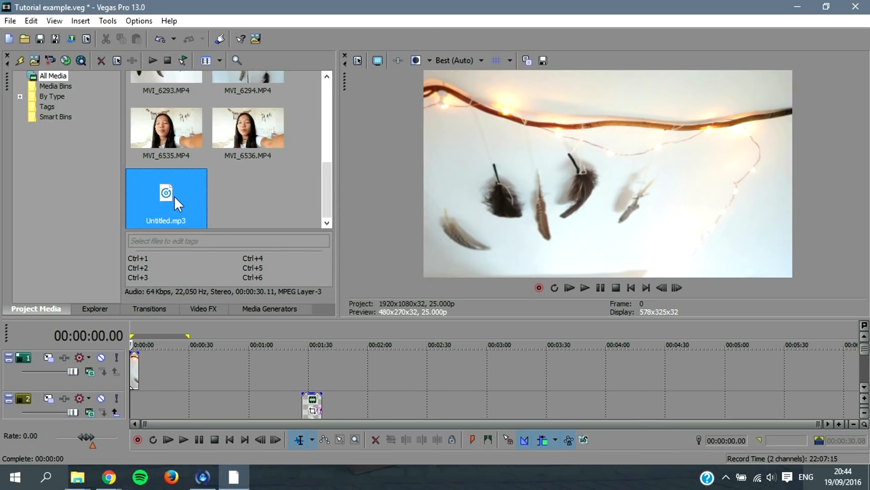
pyautogui.moveTo(174, 196); pyautogui.dragTo(291, 334)
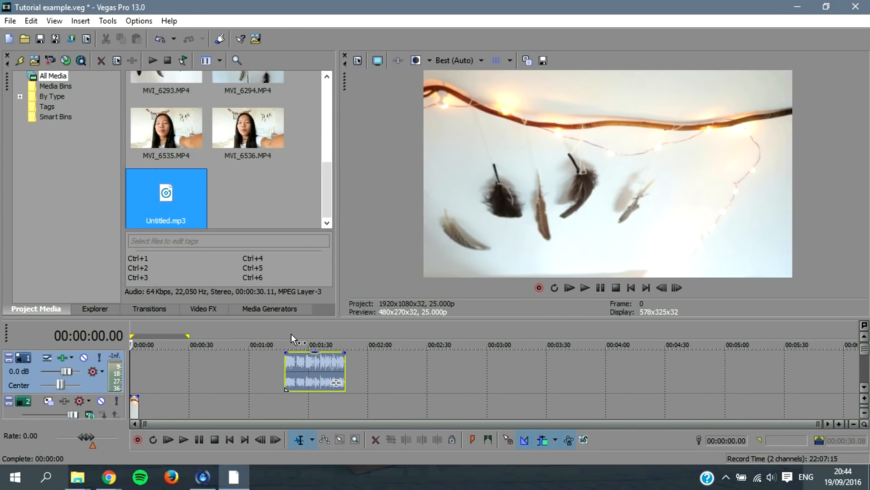
# Split the voice-over into four pieces, starting at 00:01:22.17, and space them apart over the footage up to about 00:01:58
pyautogui.click(285, 368)
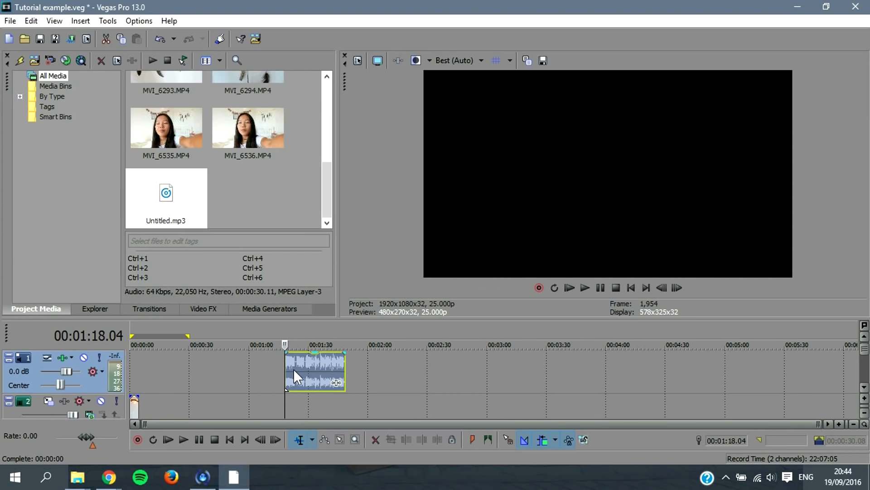
pyautogui.click(293, 369)
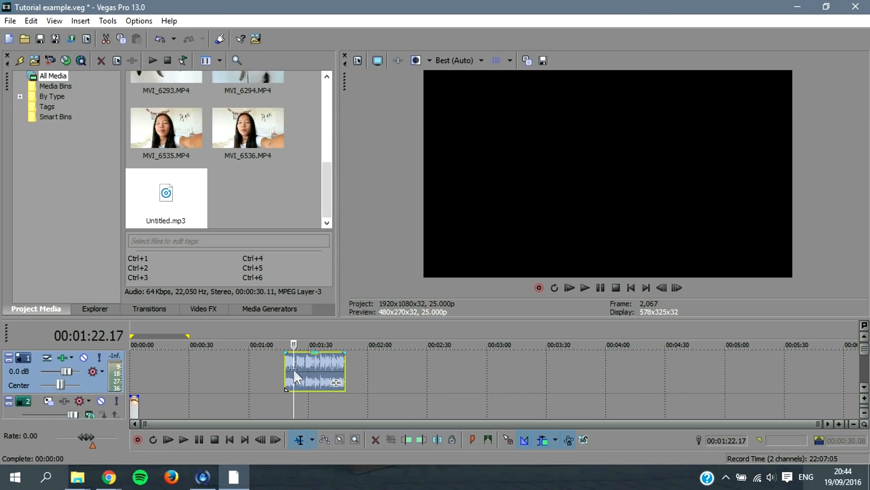
pyautogui.click(437, 439)
pyautogui.moveTo(310, 376); pyautogui.dragTo(317, 375)
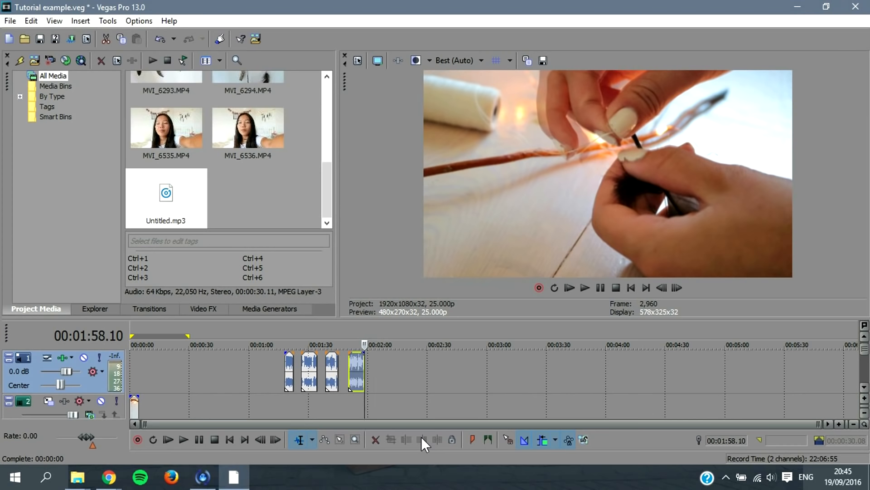
# Import the Major Lazer - Cold Water song and place it on a new audio track above the voice-over at the timeline start
pyautogui.click(5, 24)
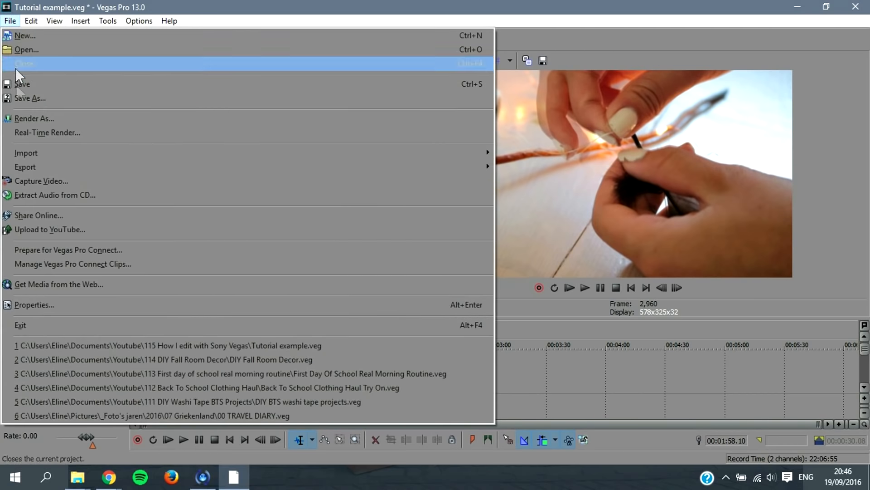
pyautogui.moveTo(225, 168)
pyautogui.moveTo(312, 153)
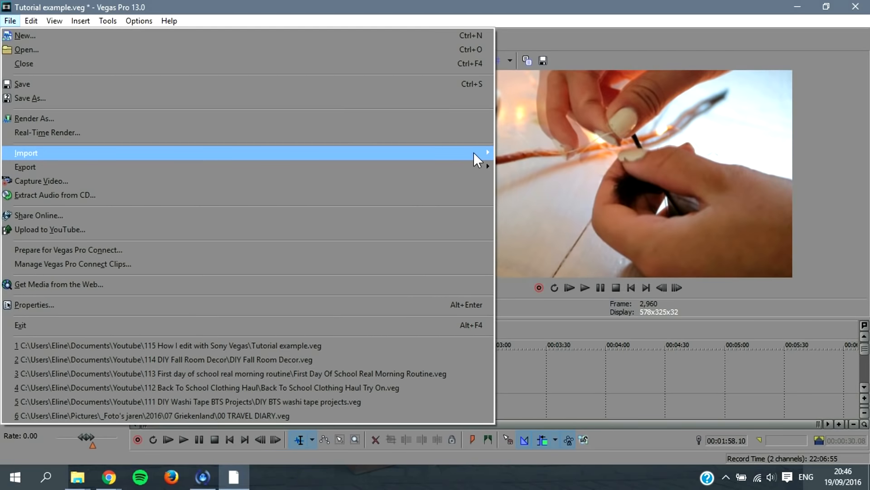
pyautogui.click(503, 152)
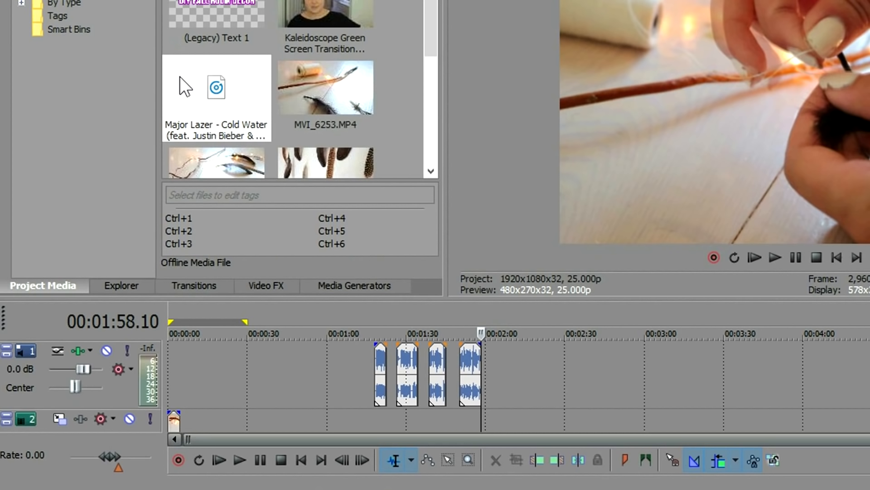
pyautogui.moveTo(211, 95); pyautogui.dragTo(169, 333)
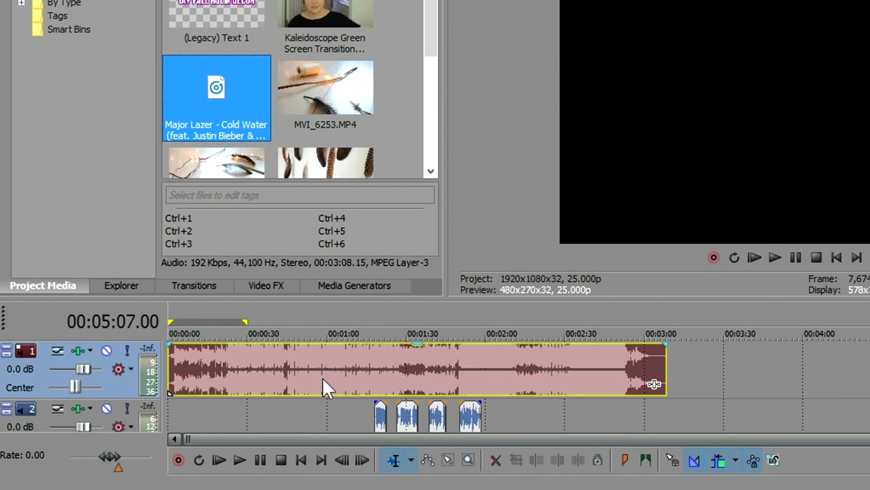
# Split the music at 00:01:19.04, close to where the voice-over begins
pyautogui.click(369, 362)
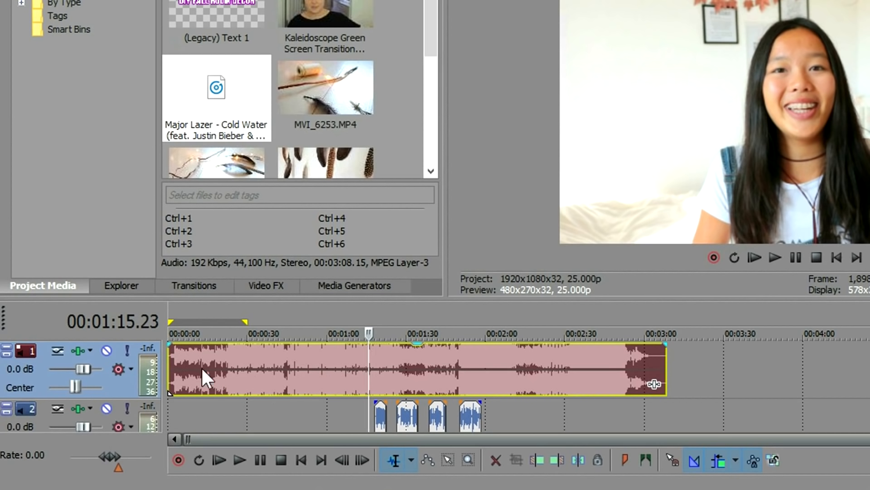
pyautogui.click(377, 369)
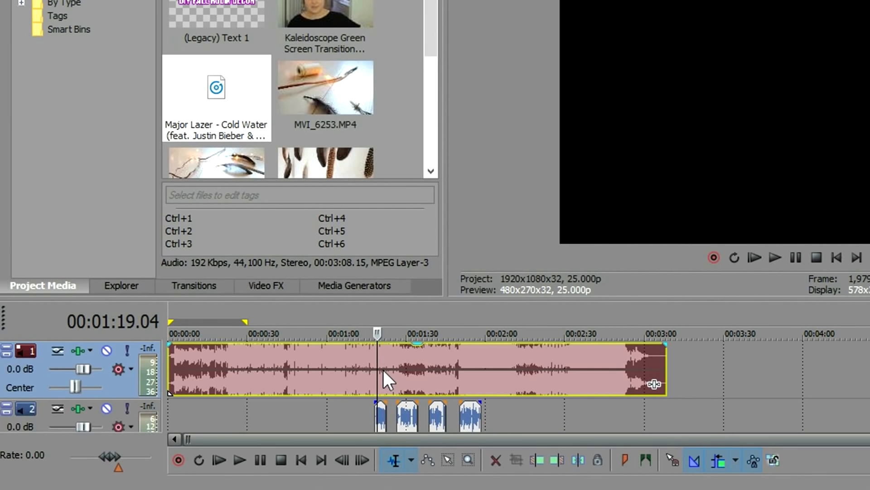
pyautogui.click(579, 467)
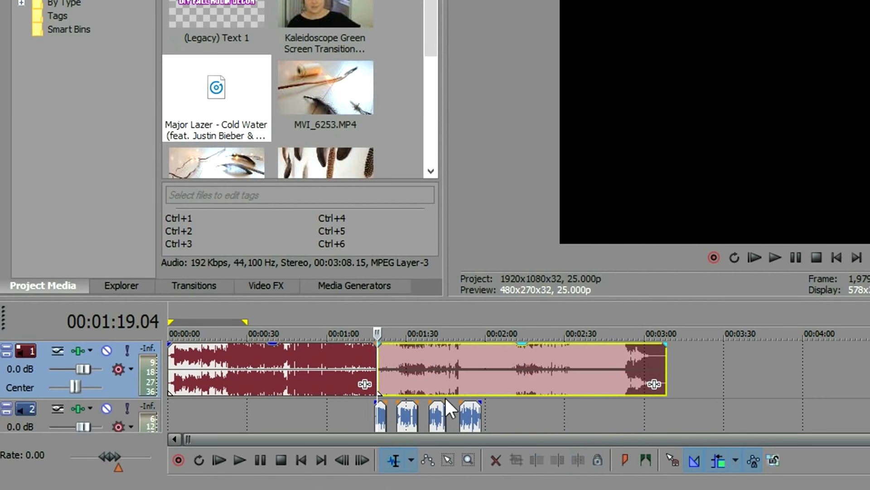
# Move the second part of the music up to a new audio track and lower that track's volume to -25.1 dB
pyautogui.rightClick(42, 367)
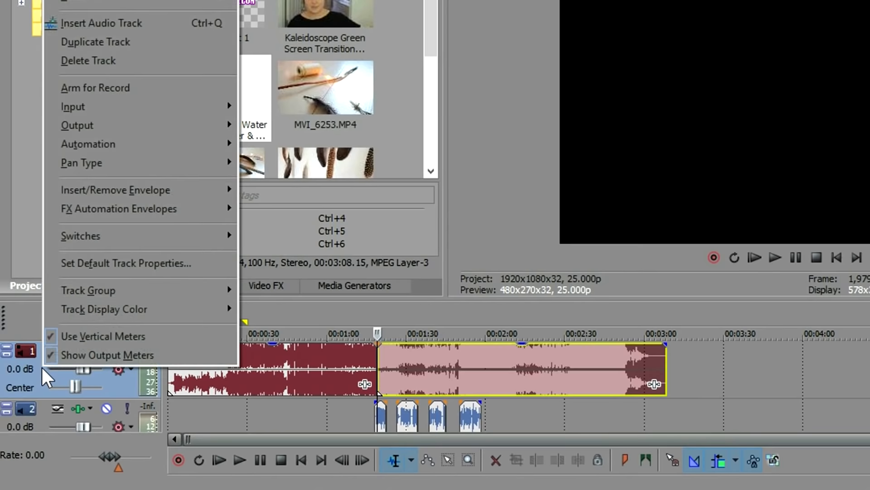
pyautogui.click(118, 23)
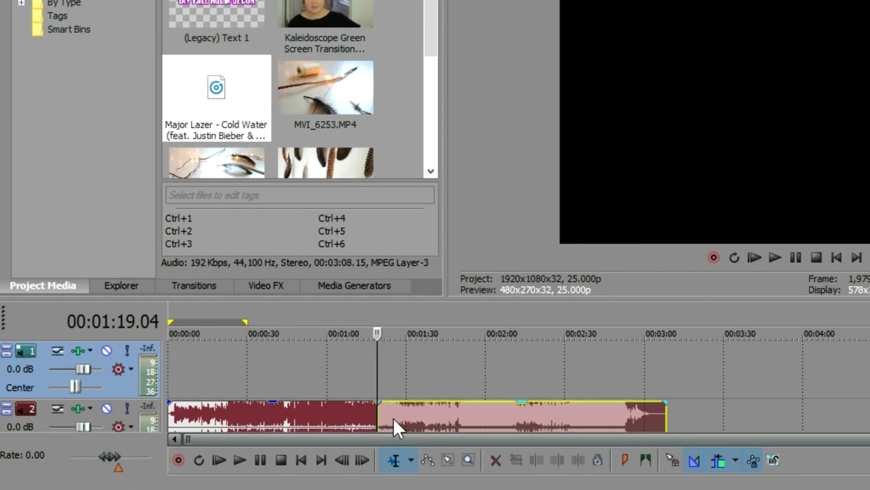
pyautogui.moveTo(393, 418); pyautogui.dragTo(393, 373)
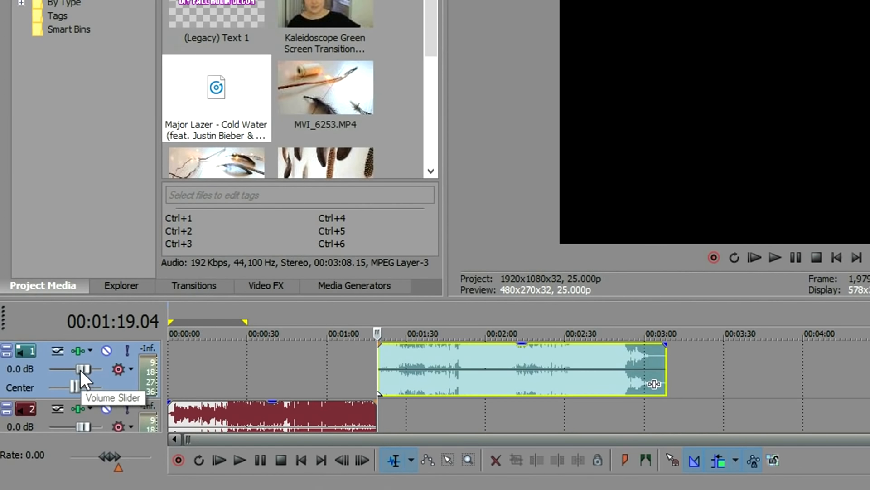
pyautogui.moveTo(84, 369); pyautogui.dragTo(61, 366)
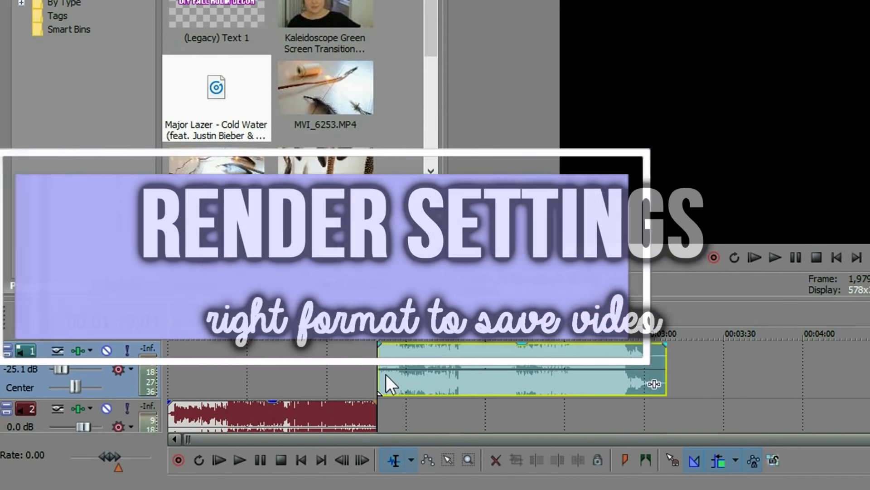
# Split the quieter music at 00:01:24.07 and move the remainder back down to the full-volume music track
pyautogui.click(392, 375)
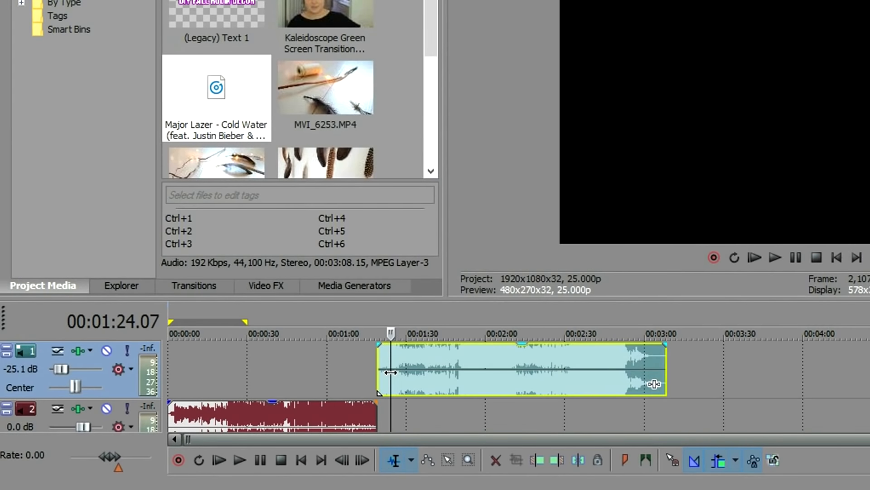
pyautogui.click(576, 461)
pyautogui.moveTo(415, 388); pyautogui.dragTo(412, 418)
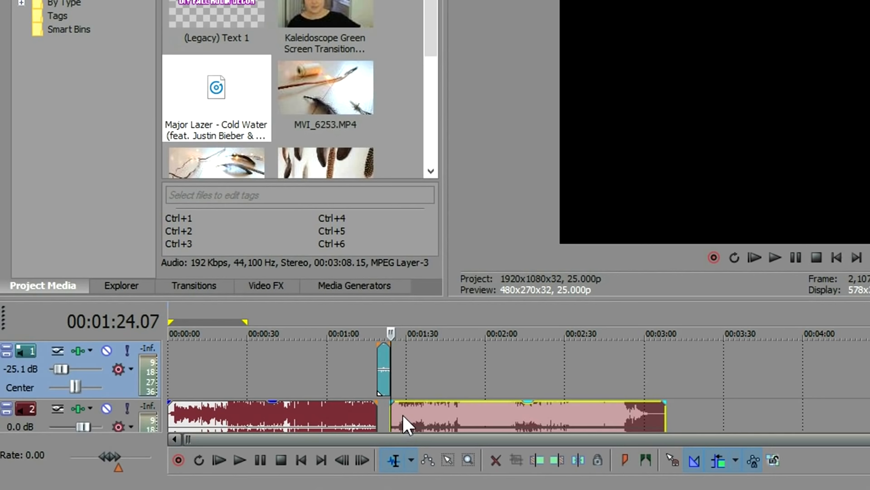
# Split the full-volume music at 00:01:32.00 and move the remainder up to the -25.1 dB track
pyautogui.click(411, 415)
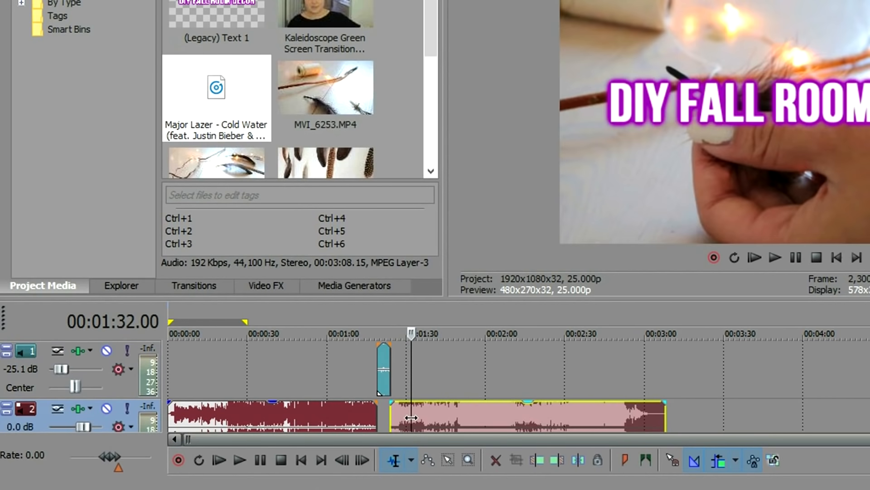
pyautogui.click(571, 457)
pyautogui.moveTo(456, 413); pyautogui.dragTo(455, 367)
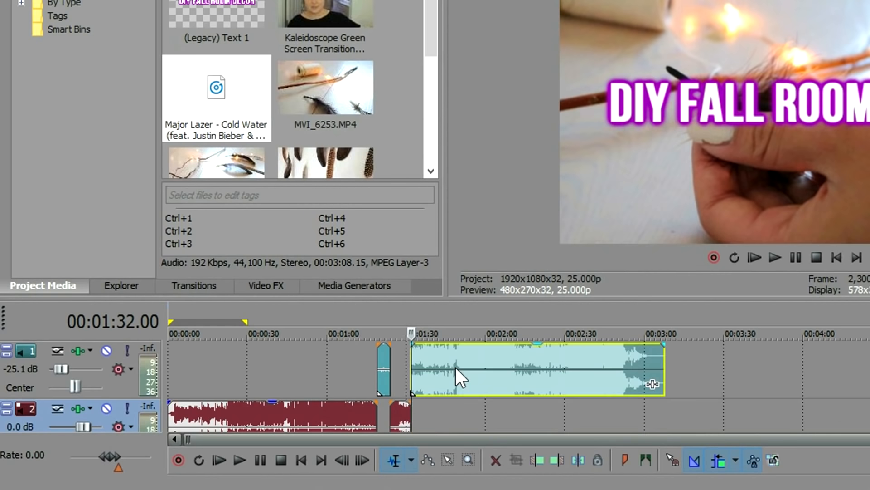
# Split the quieter music at 00:01:36.13 and move the remainder back down to the full-volume music track
pyautogui.click(423, 366)
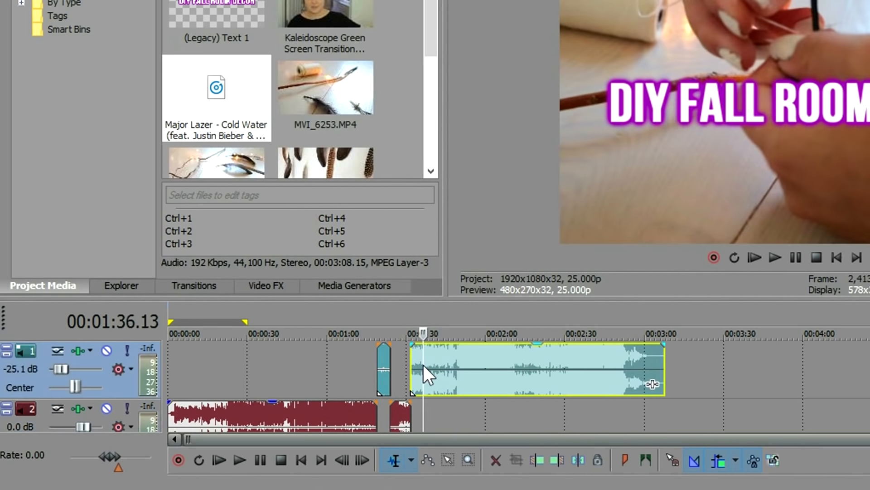
pyautogui.click(580, 462)
pyautogui.moveTo(486, 366); pyautogui.dragTo(481, 412)
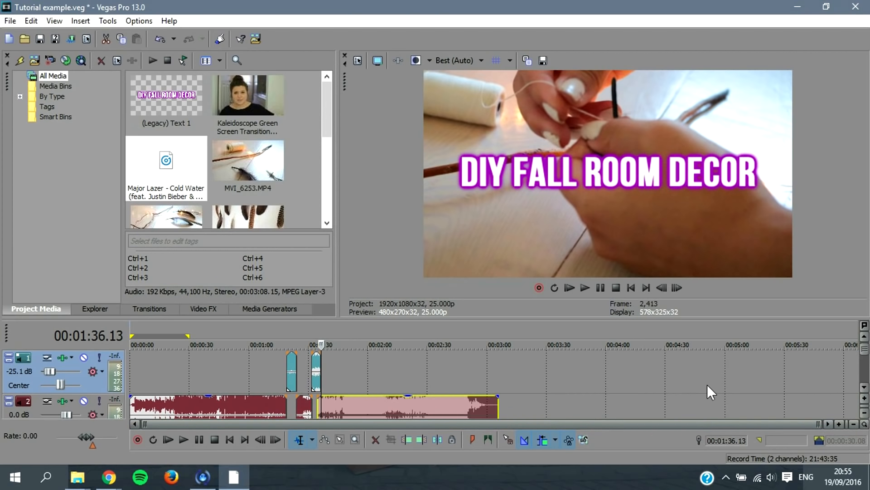
# Select all events in the project and set the loop region from 00:00:00.00 to 00:04:10.00
pyautogui.moveTo(864, 350)
pyautogui.mouseDown()
pyautogui.moveTo(866, 366)
pyautogui.moveTo(865, 358)
pyautogui.mouseUp()
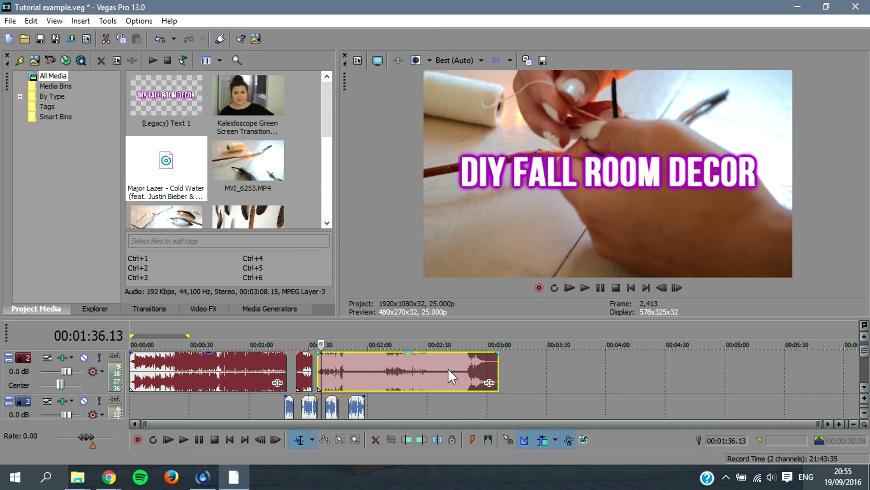
pyautogui.doubleClick(415, 406)
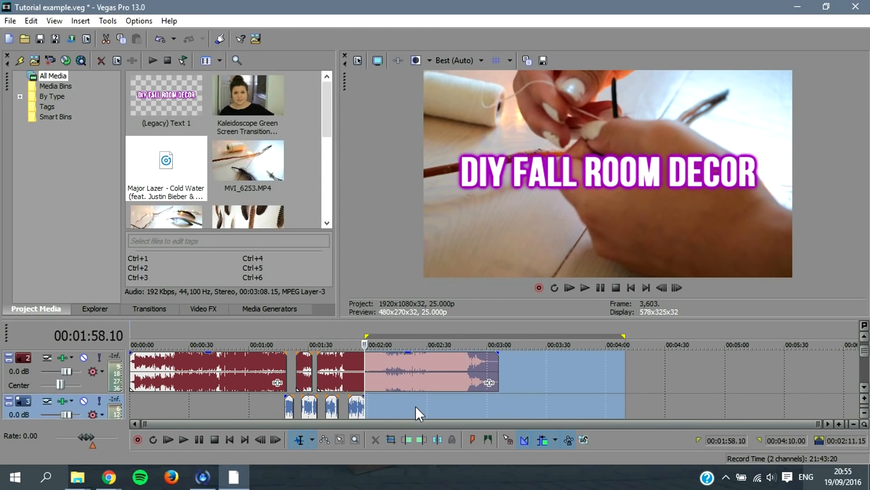
pyautogui.click(198, 409)
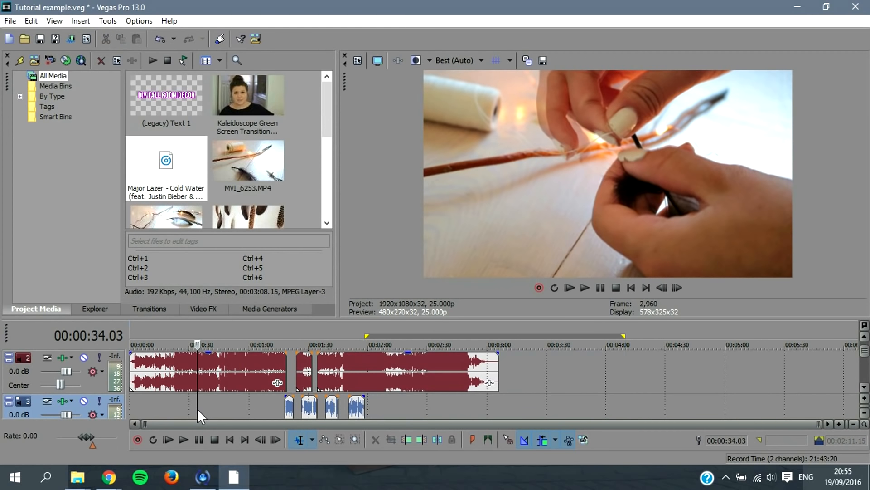
pyautogui.hotkey('ctrl', 'a')
pyautogui.moveTo(867, 354); pyautogui.dragTo(867, 377)
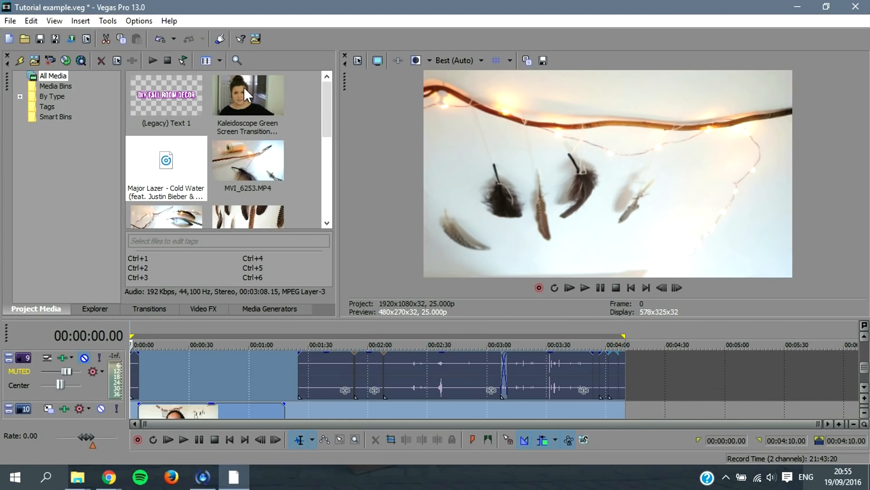
# Set up a render of the project with the Sony AVC/MVC template Internet 1920x1080-30p
pyautogui.click(10, 20)
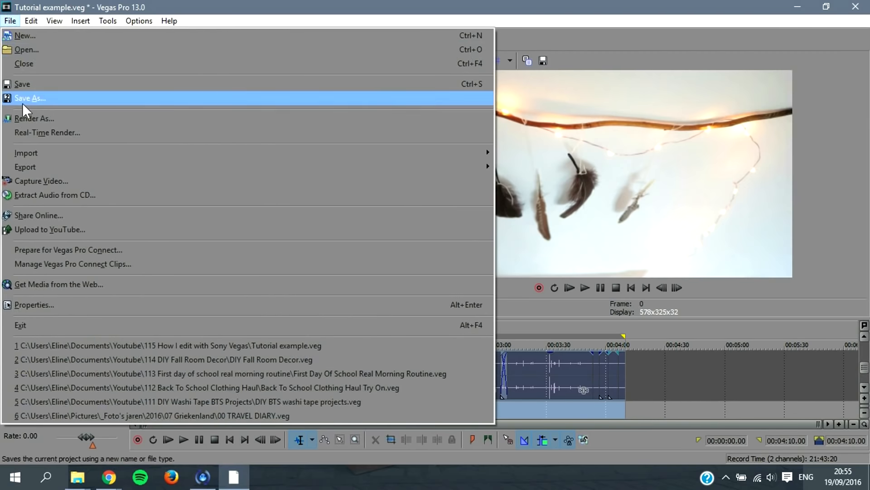
pyautogui.click(25, 117)
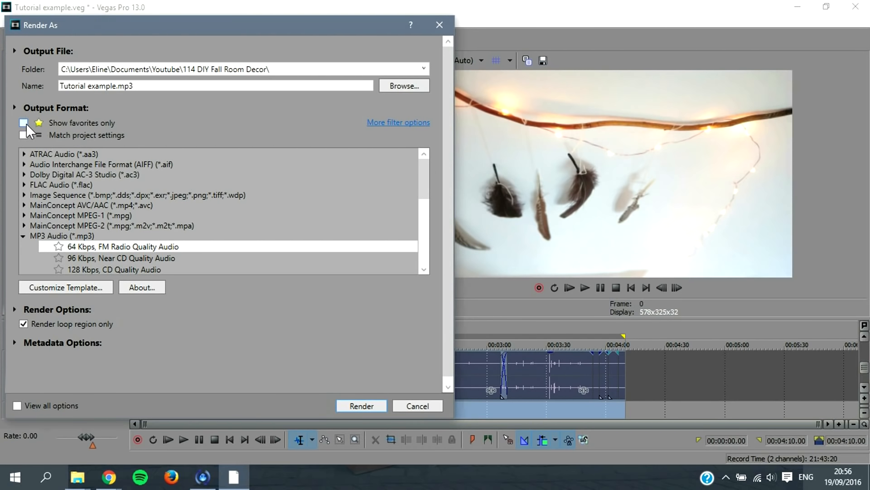
pyautogui.click(26, 123)
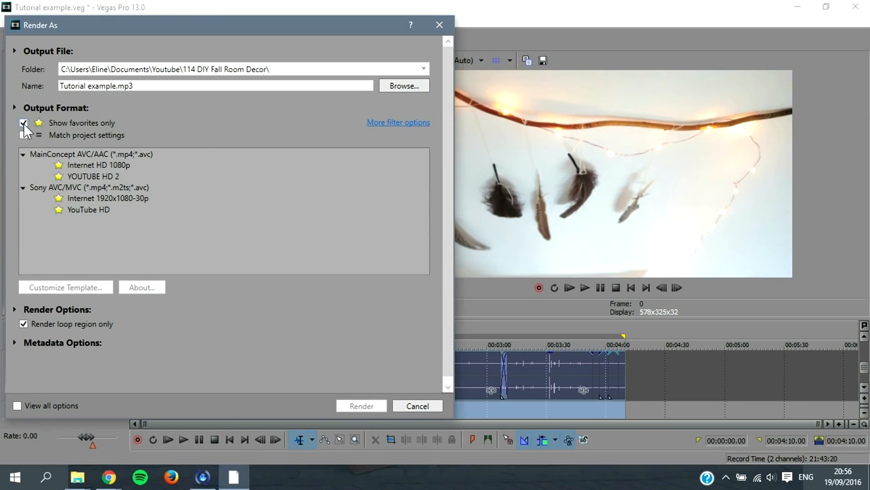
pyautogui.click(23, 122)
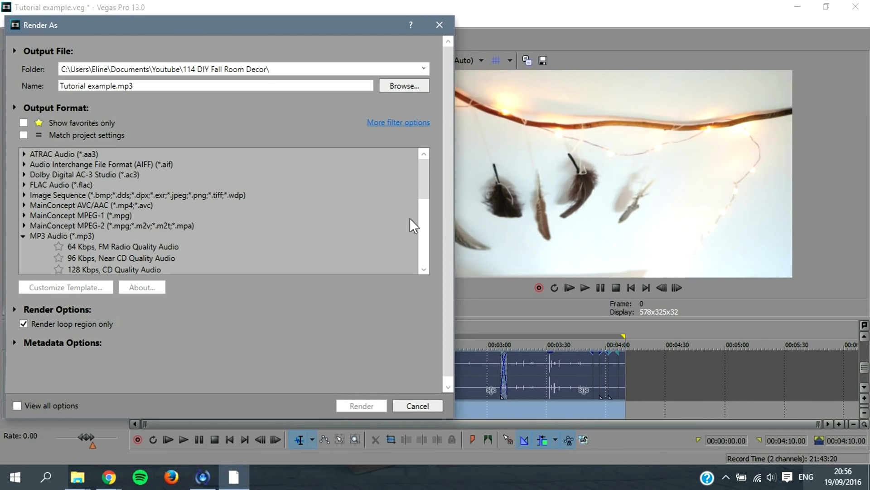
pyautogui.moveTo(425, 189); pyautogui.dragTo(428, 252)
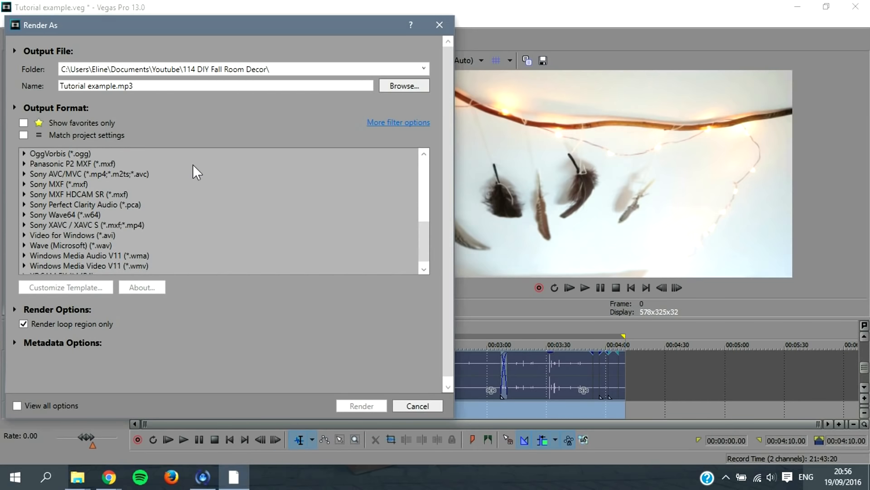
pyautogui.click(78, 173)
pyautogui.click(23, 174)
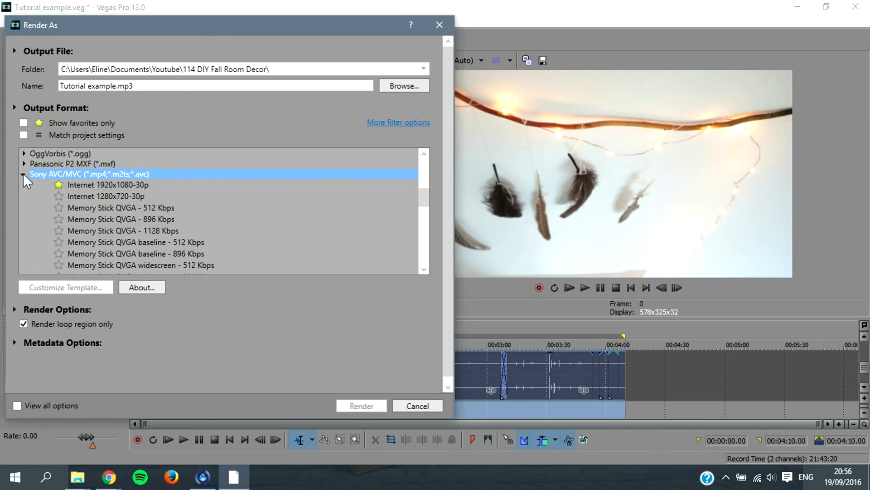
pyautogui.click(129, 186)
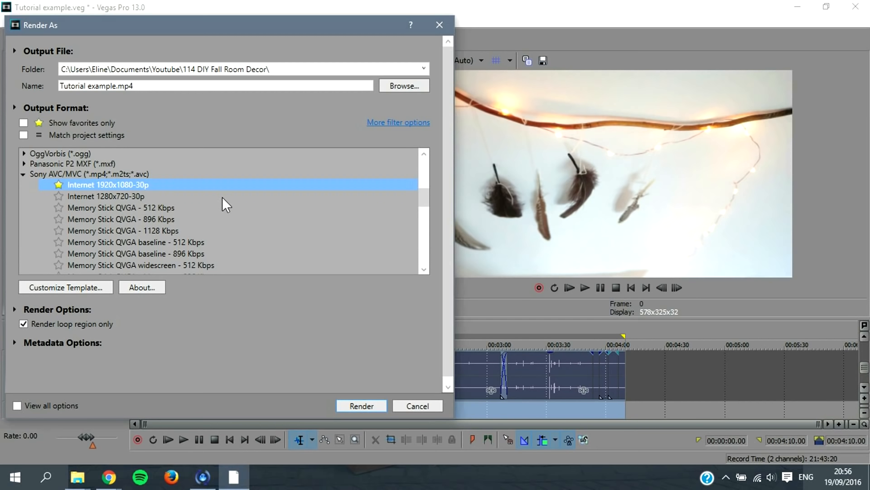
# Customize the render template with a video bit rate of 25,999,360 bps
pyautogui.click(92, 287)
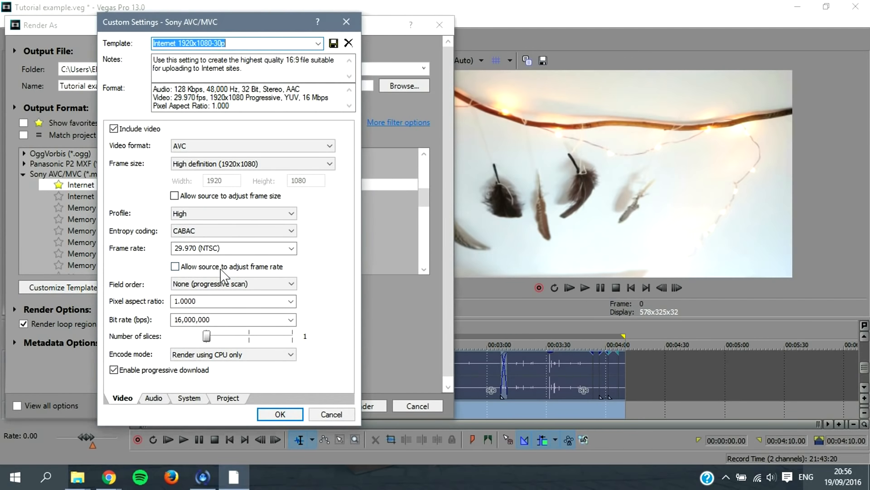
pyautogui.click(291, 320)
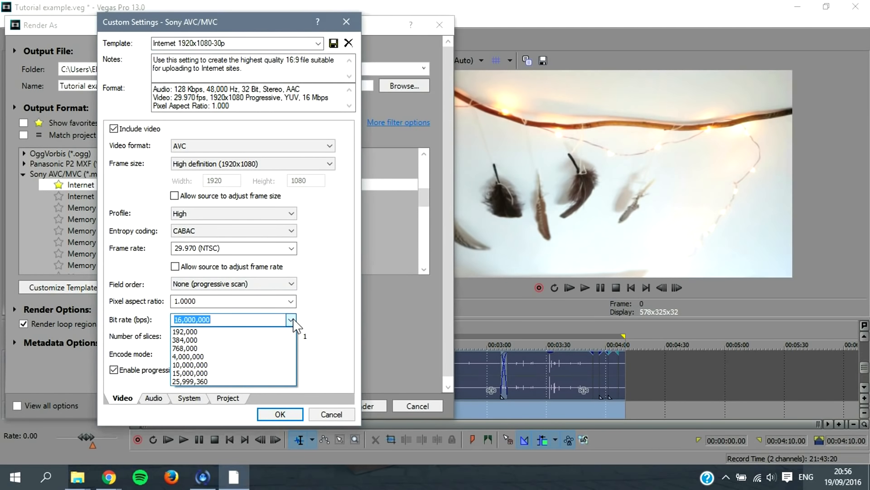
pyautogui.click(258, 381)
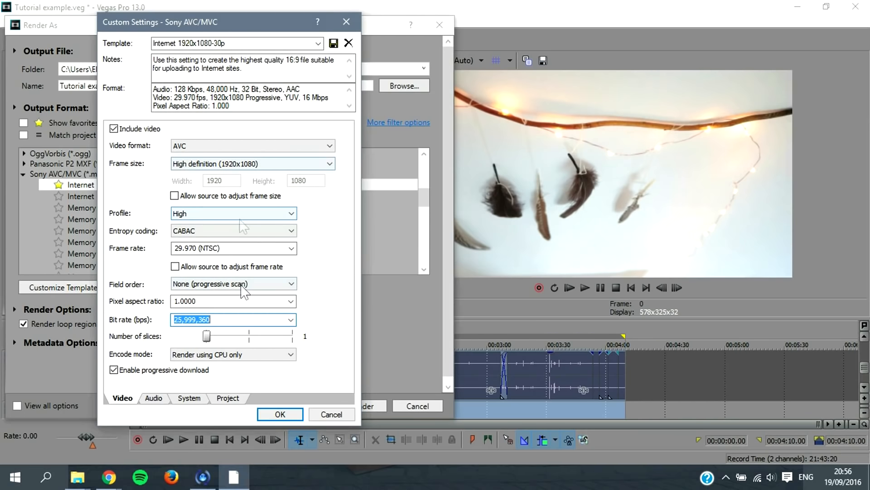
# Check the template's audio and system settings and set its video rendering quality to Best
pyautogui.click(153, 398)
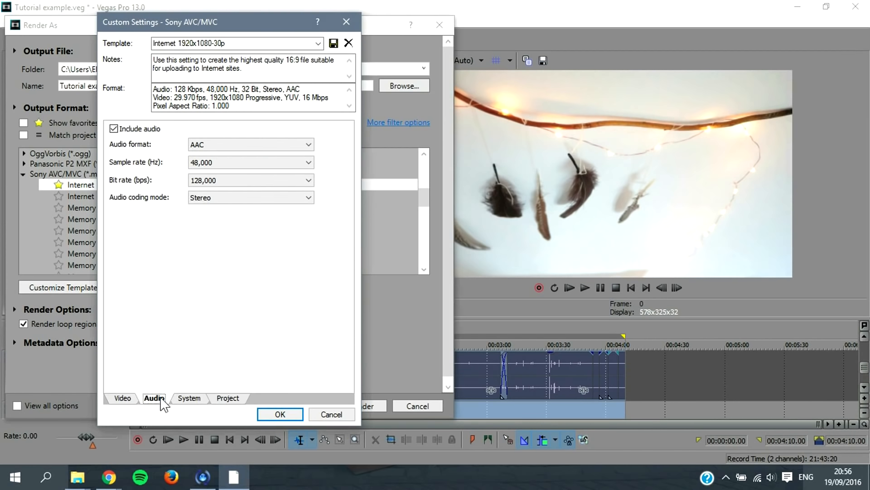
pyautogui.click(235, 144)
pyautogui.click(233, 143)
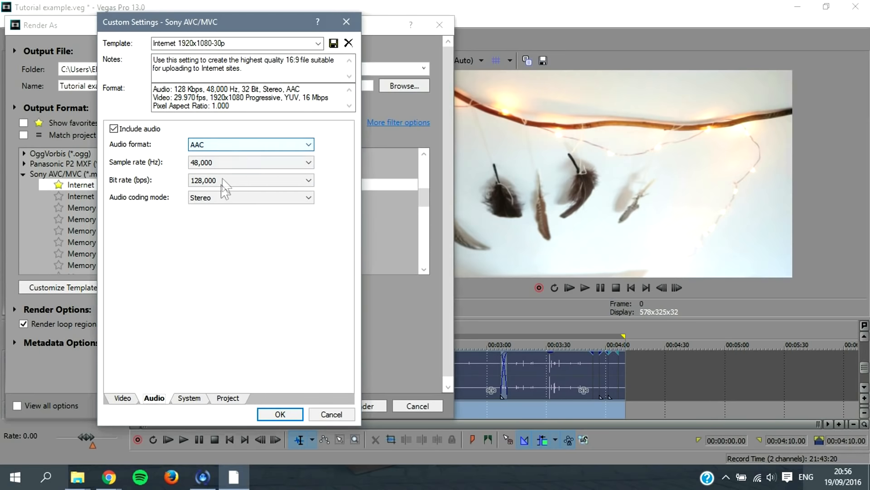
pyautogui.click(189, 398)
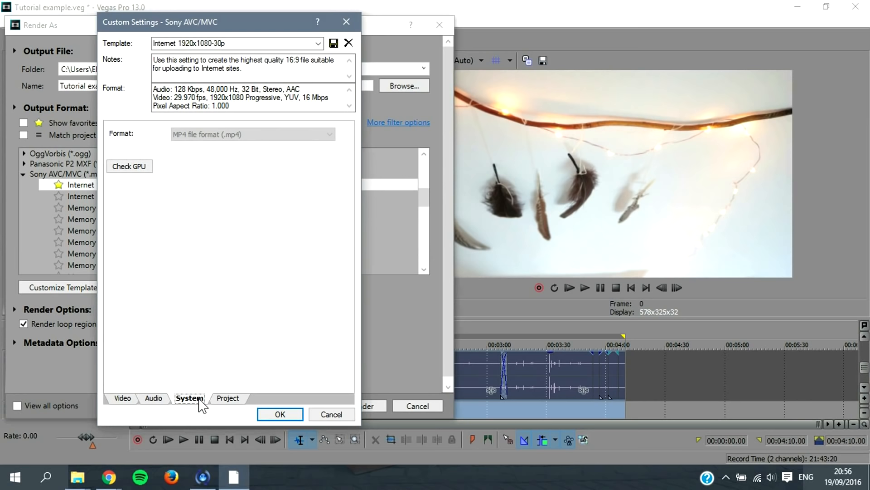
pyautogui.click(235, 400)
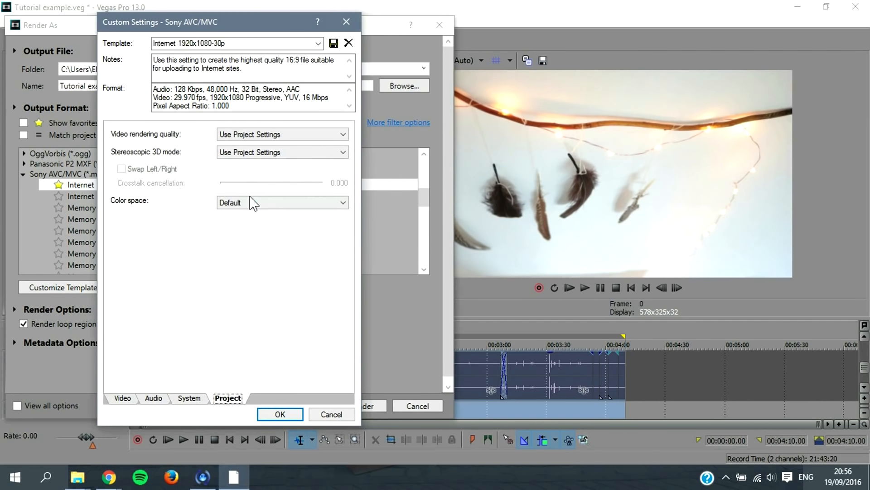
pyautogui.click(246, 134)
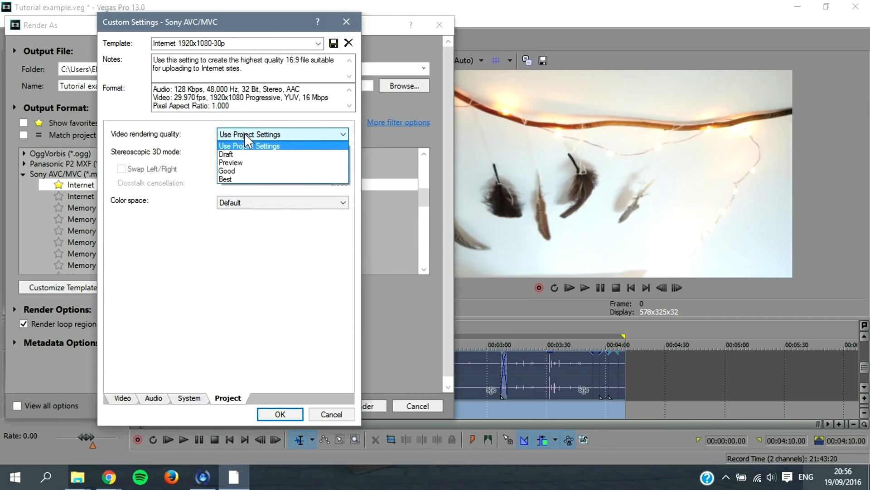
pyautogui.click(243, 180)
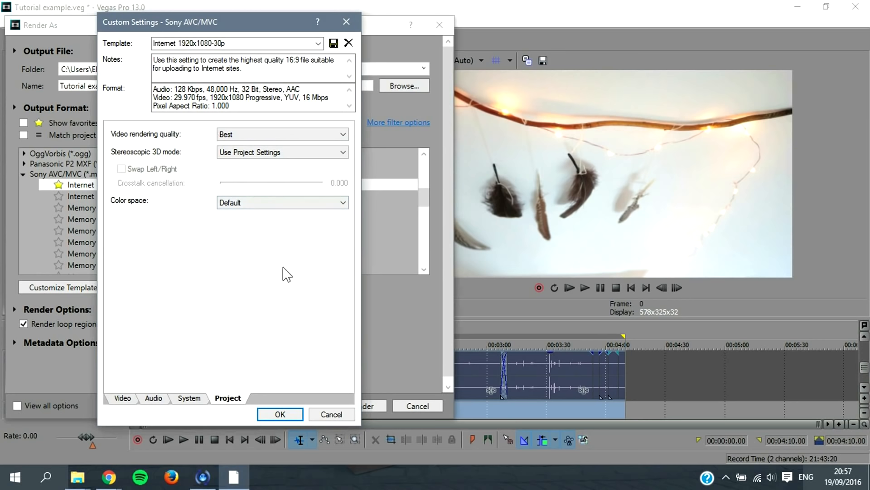
# Accept the customized template settings and start rendering Tutorial example.mp4
pyautogui.click(120, 398)
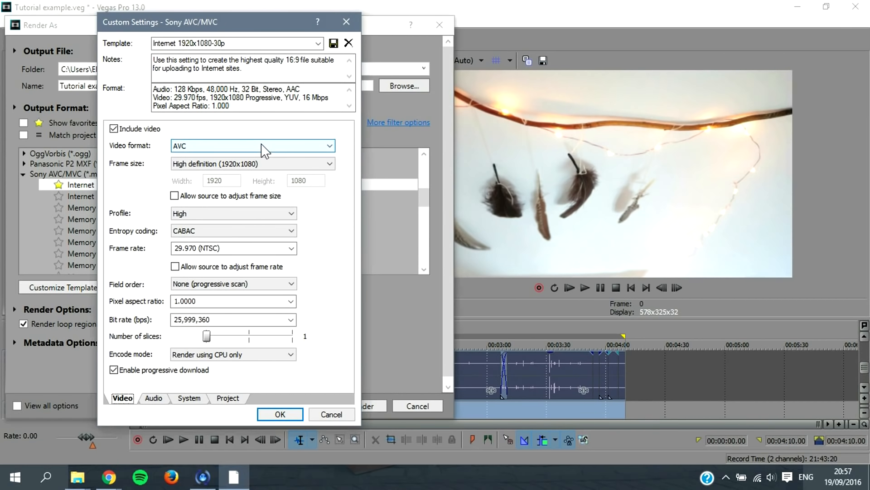
pyautogui.click(274, 416)
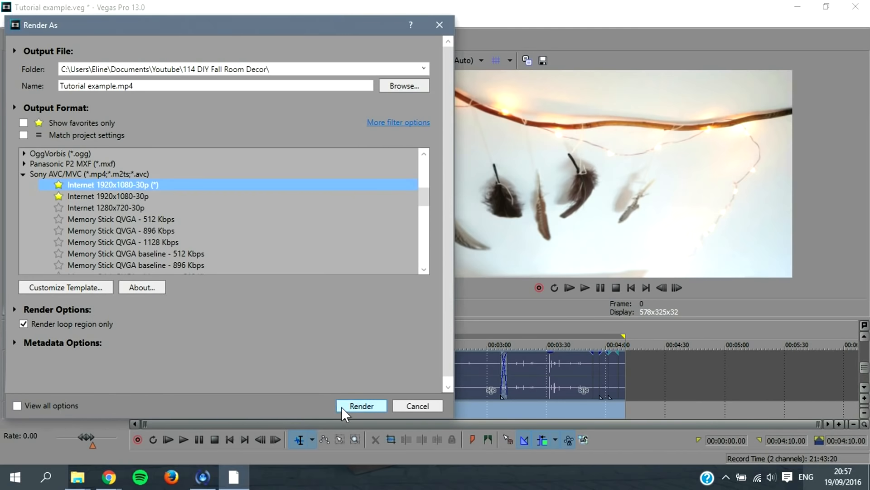
pyautogui.click(341, 407)
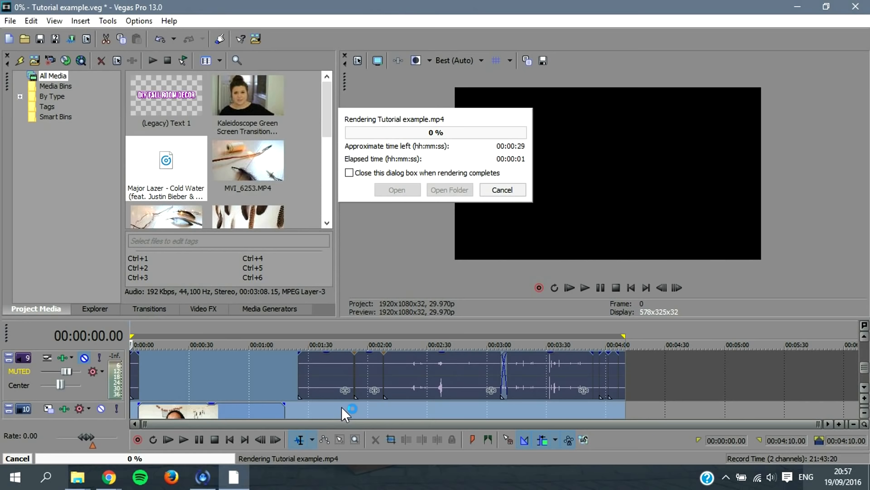